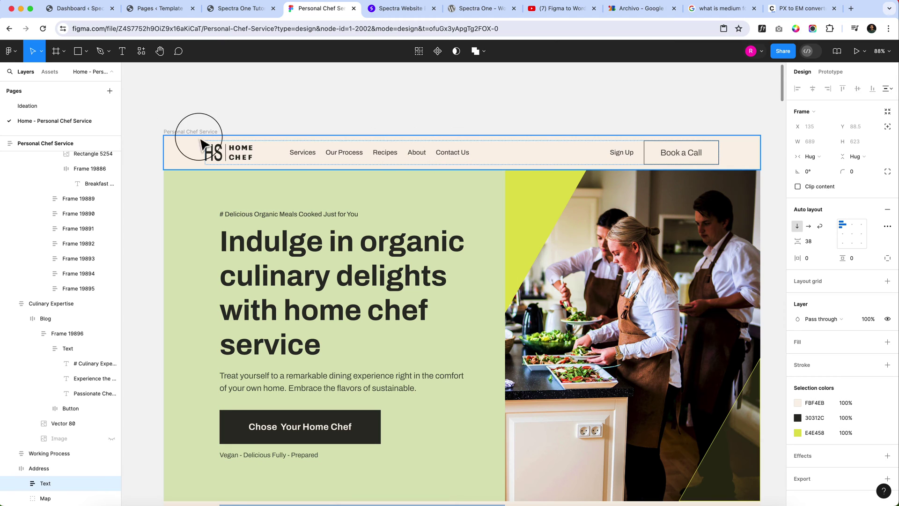
Switch to the WordPress site editor and bring up the command search on the Home page.
{"action": "left_click", "coordinate": [164, 14]}
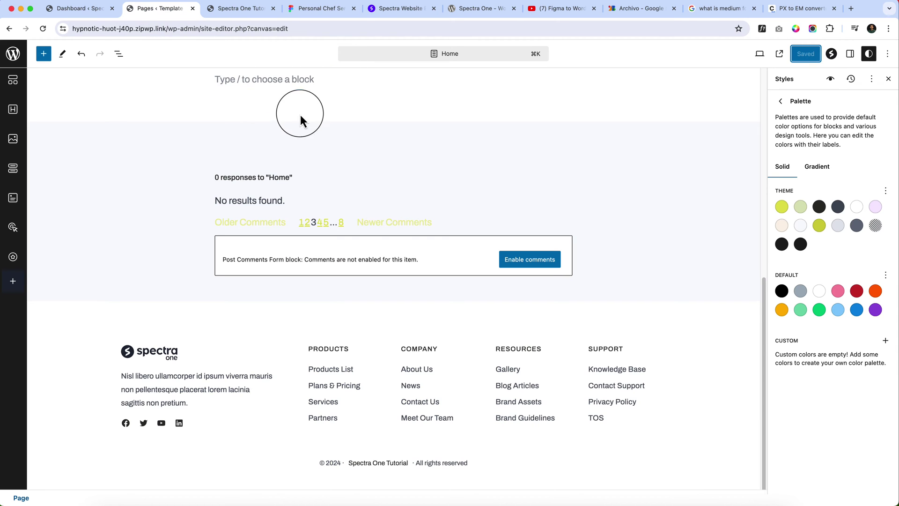
{"action": "scroll", "coordinate": [342, 173], "scroll_direction": "up", "scroll_amount": 10}
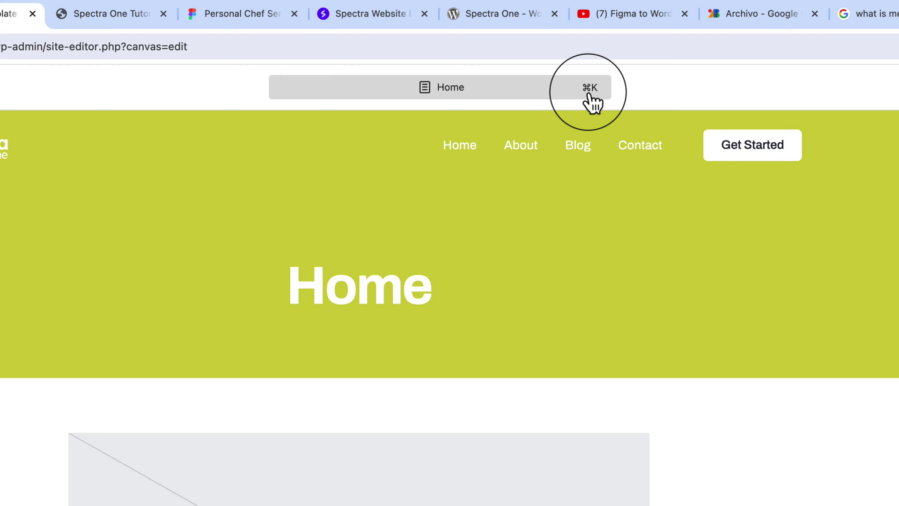
{"action": "key", "text": "super+space"}
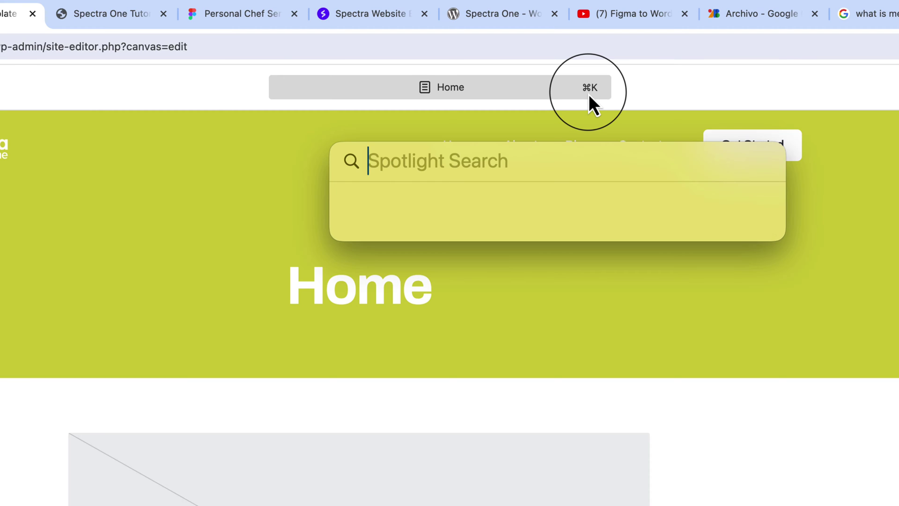
{"action": "key", "text": "Escape"}
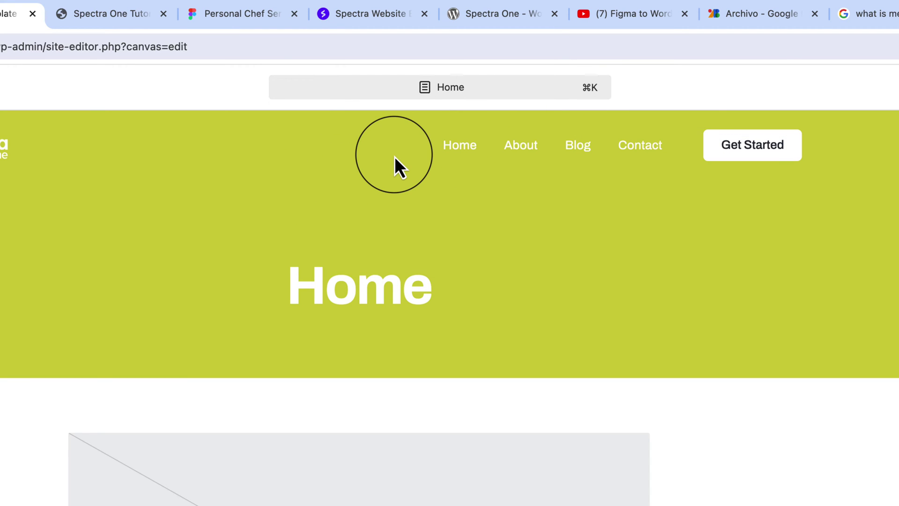
{"action": "key", "text": "super+k"}
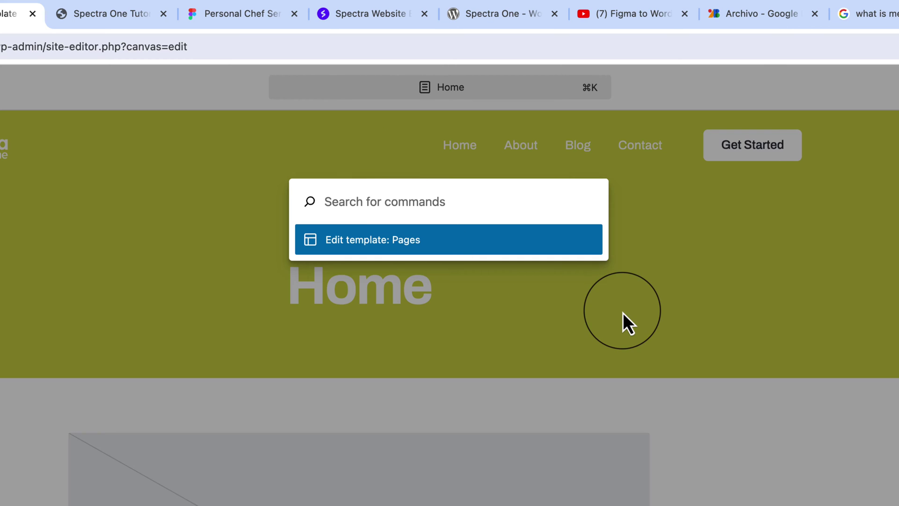
{"action": "left_click", "coordinate": [502, 305]}
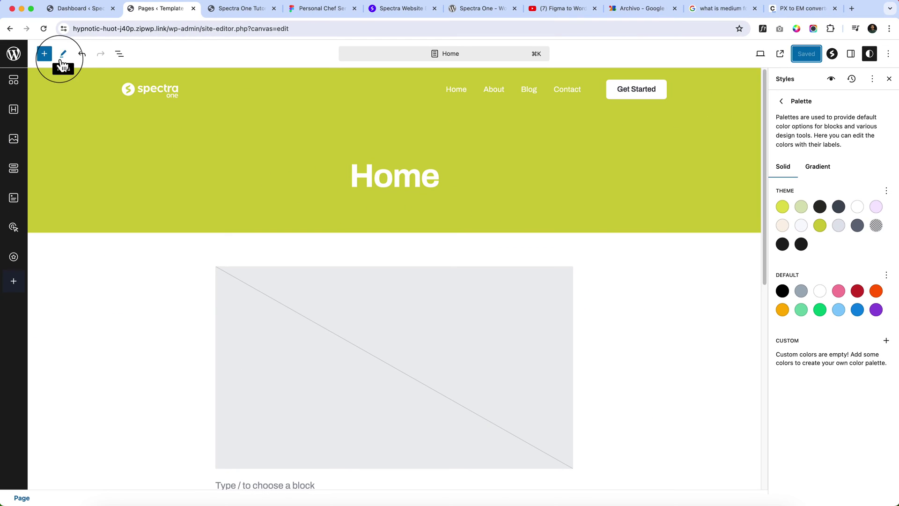
{"action": "left_click", "coordinate": [485, 59]}
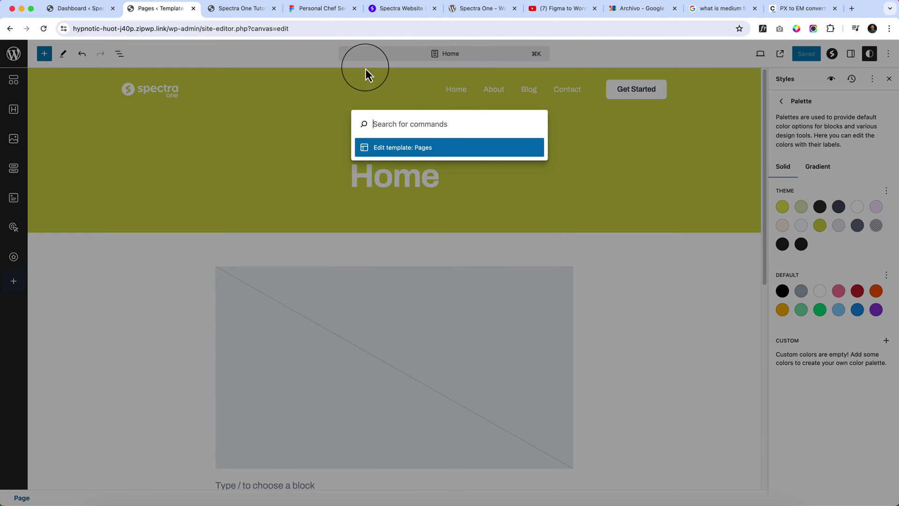
{"action": "left_click", "coordinate": [365, 69]}
Go back to the WordPress dashboard and reopen the site editor with the Home page ready for editing.
{"action": "left_click", "coordinate": [44, 53]}
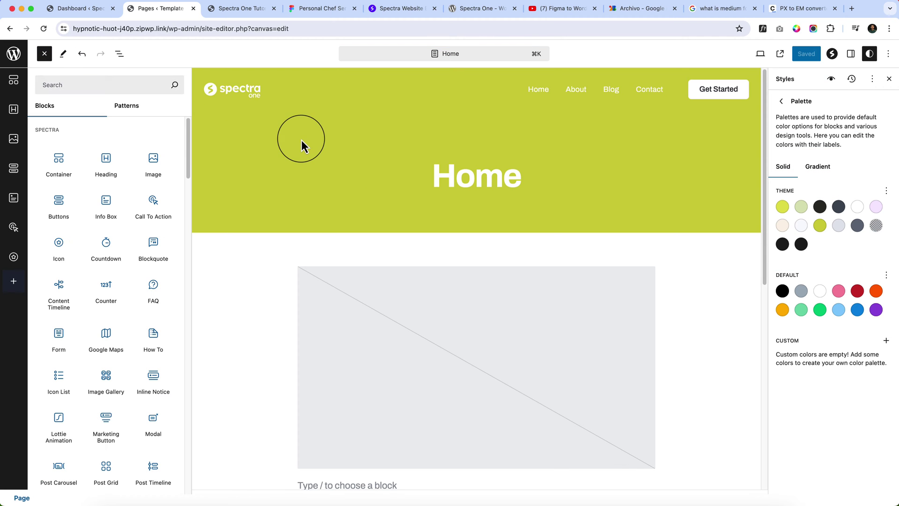
{"action": "left_click", "coordinate": [301, 145]}
{"action": "left_click", "coordinate": [14, 53]}
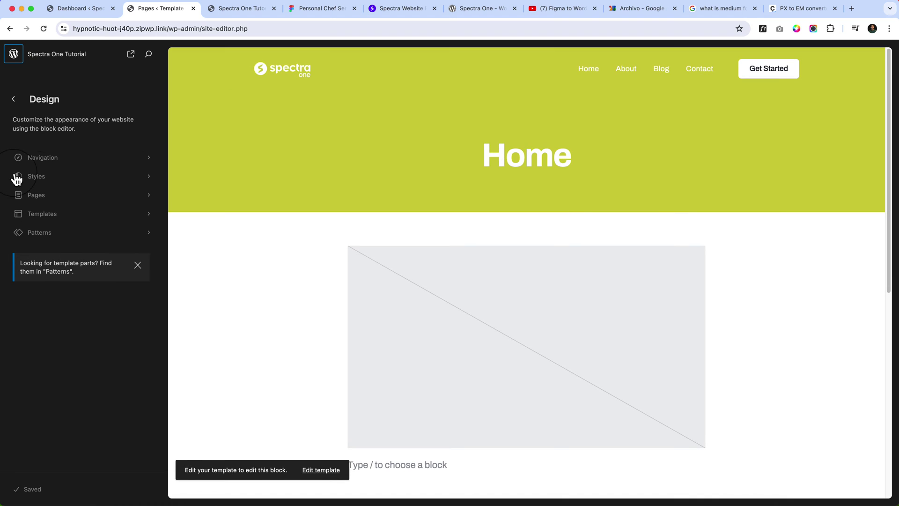
{"action": "left_click", "coordinate": [16, 108]}
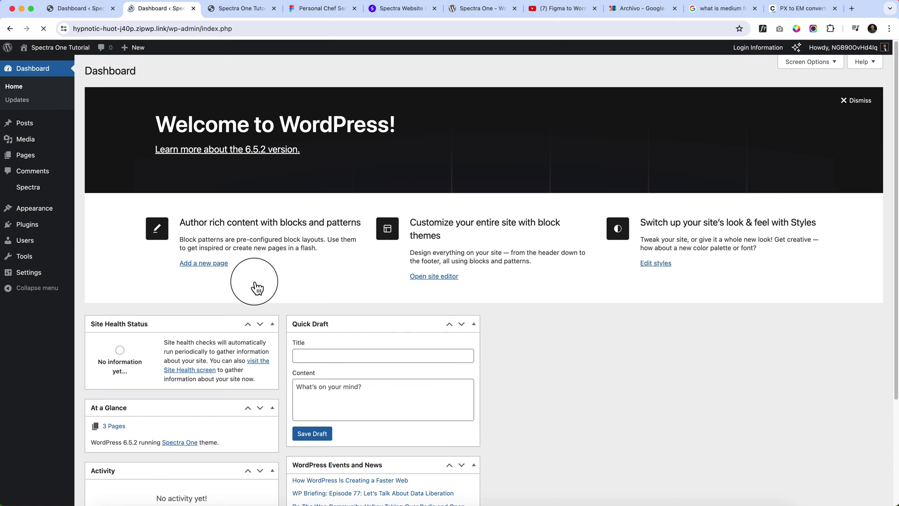
{"action": "mouse_move", "coordinate": [28, 206]}
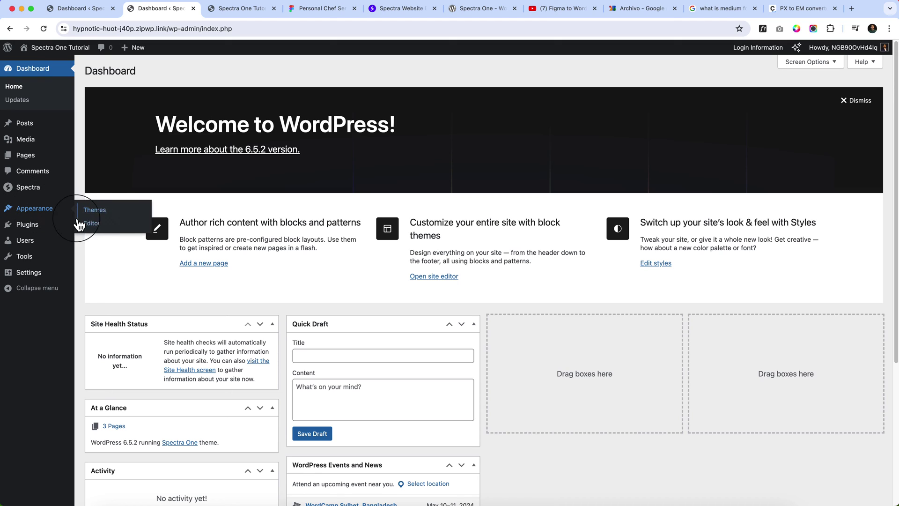
{"action": "left_click", "coordinate": [93, 223]}
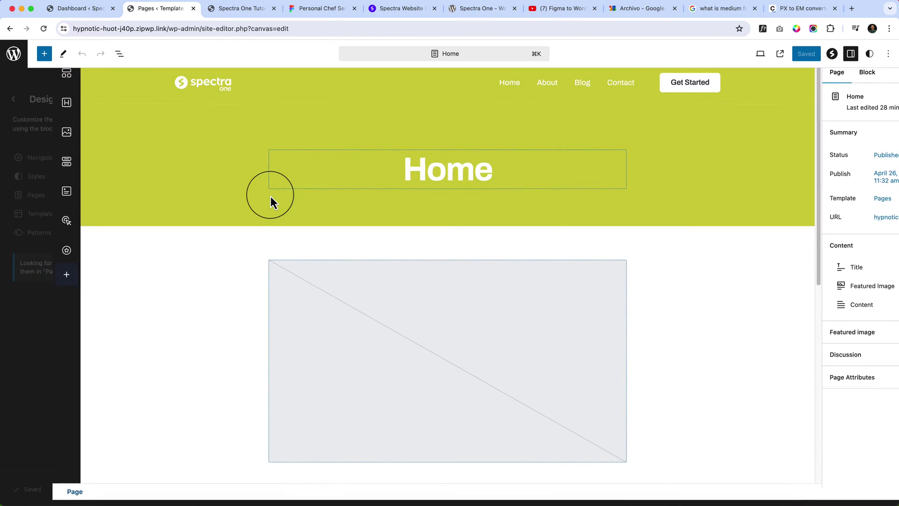
{"action": "left_click", "coordinate": [270, 196]}
{"action": "key", "text": "super+space"}
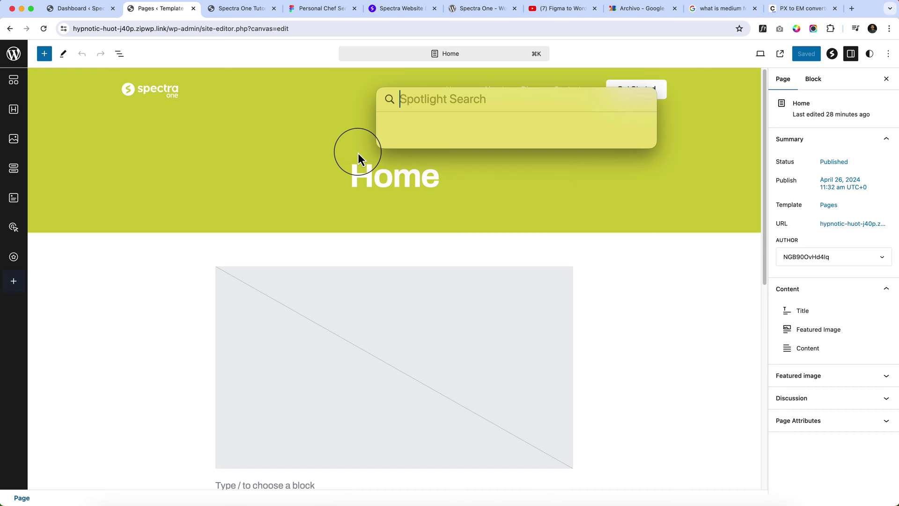
{"action": "type", "text": "header"}
{"action": "key", "text": "BackSpace"}
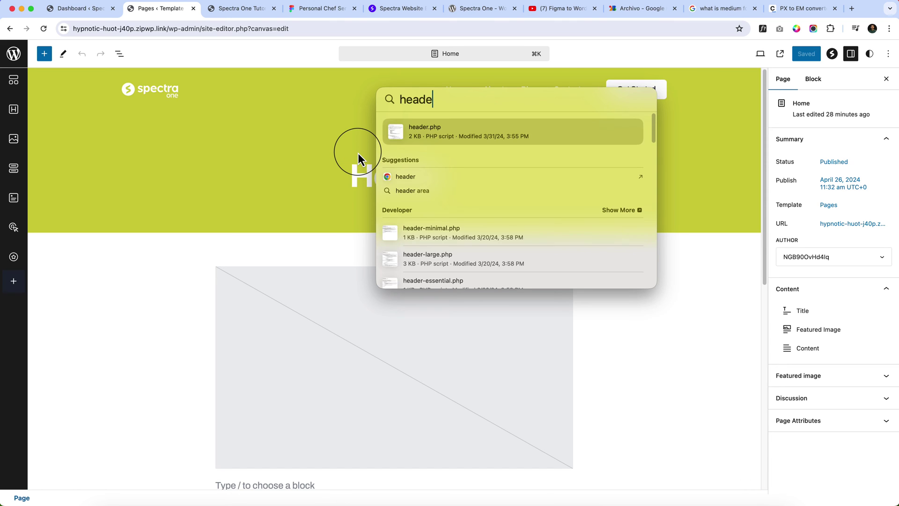
{"action": "key", "text": "BackSpace"}
{"action": "key", "text": "BackSpace"}
{"action": "key", "text": "BackSpace"}
{"action": "key", "text": "BackSpace"}
{"action": "key", "text": "BackSpace"}
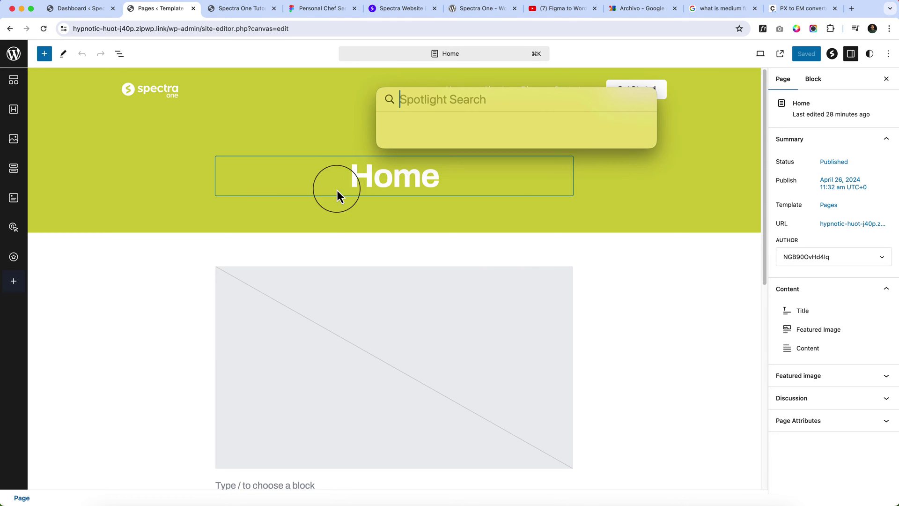
{"action": "key", "text": "Escape"}
Open the Header template part by searching the editor's commands for "header".
{"action": "key", "text": "super+k"}
{"action": "type", "text": "he"}
{"action": "key", "text": "BackSpace"}
{"action": "key", "text": "BackSpace"}
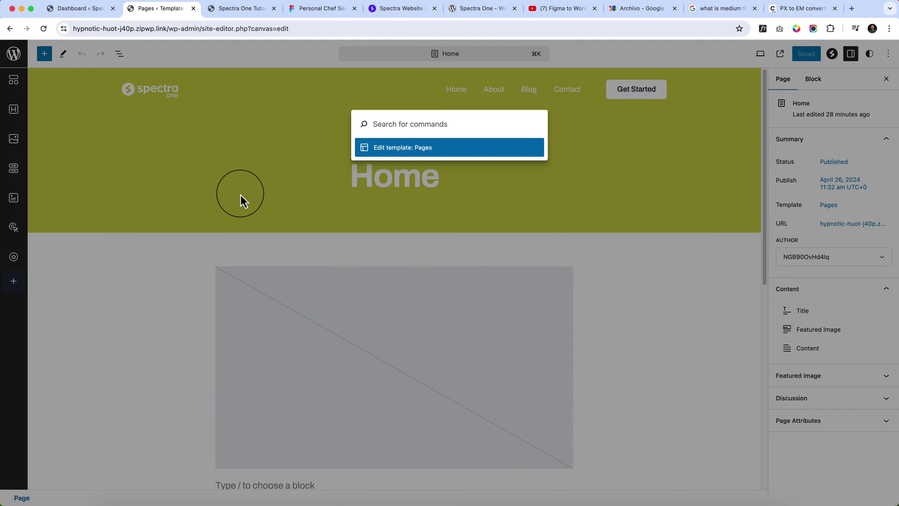
{"action": "type", "text": "header"}
{"action": "key", "text": "Return"}
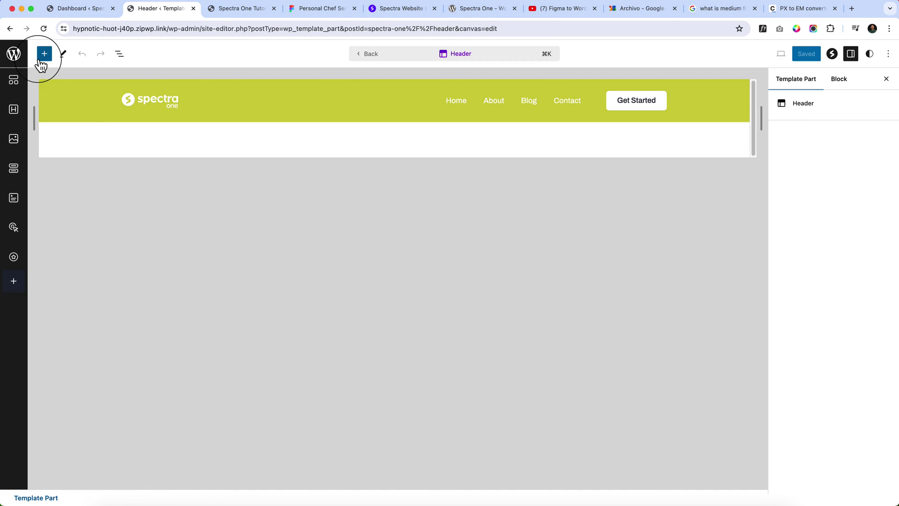
Leave the Header template part and browse the Headers category of the site's patterns.
{"action": "left_click", "coordinate": [13, 53]}
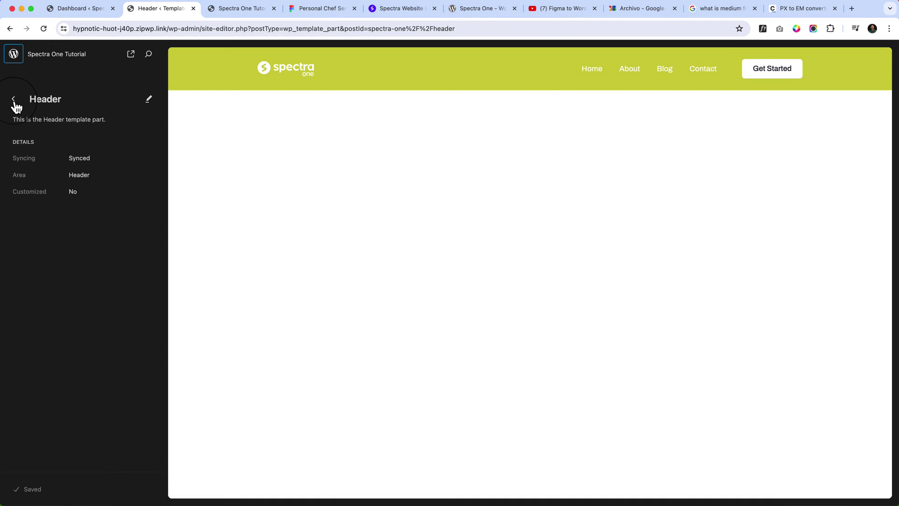
{"action": "left_click", "coordinate": [13, 99]}
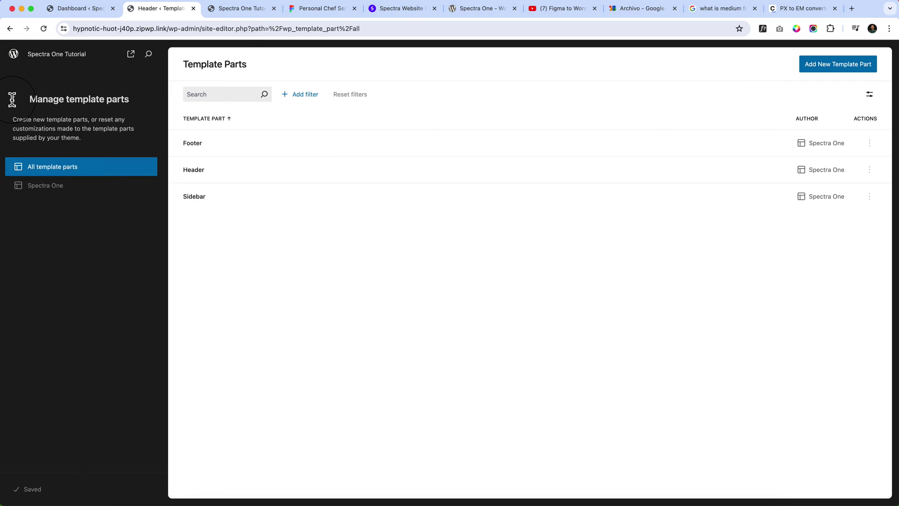
{"action": "left_click", "coordinate": [14, 100]}
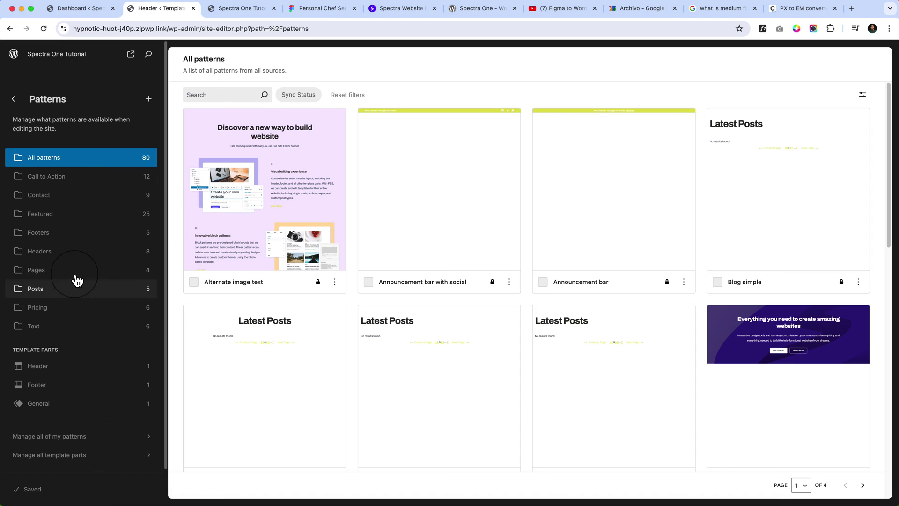
{"action": "left_click", "coordinate": [77, 254]}
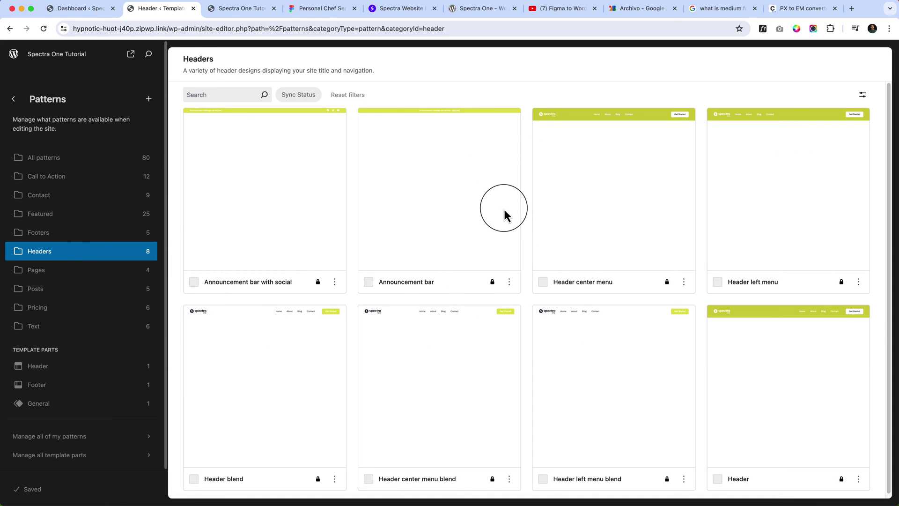
{"action": "scroll", "coordinate": [562, 215], "scroll_direction": "down", "scroll_amount": 1}
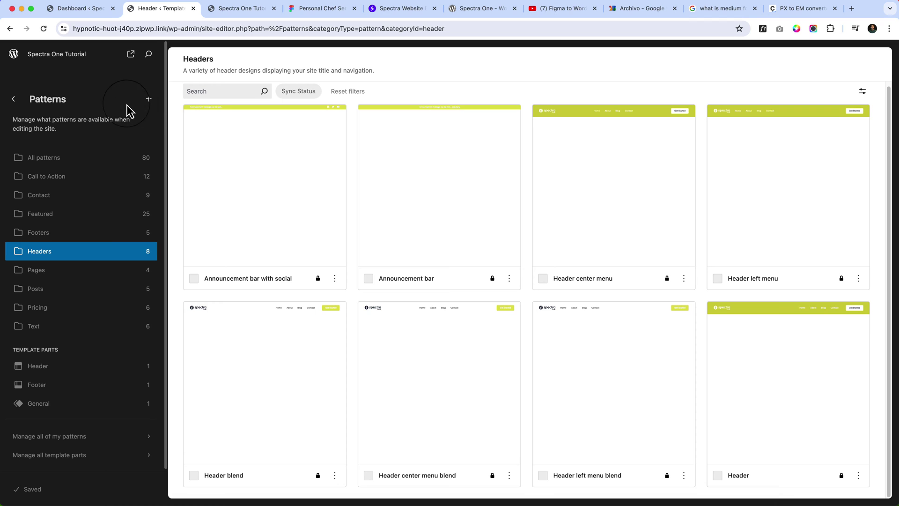
{"action": "left_click", "coordinate": [149, 99]}
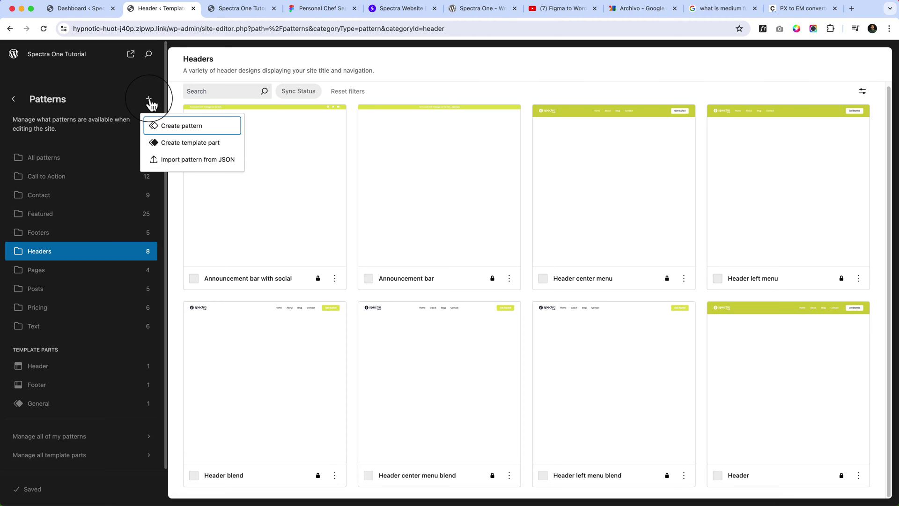
{"action": "left_click", "coordinate": [188, 146]}
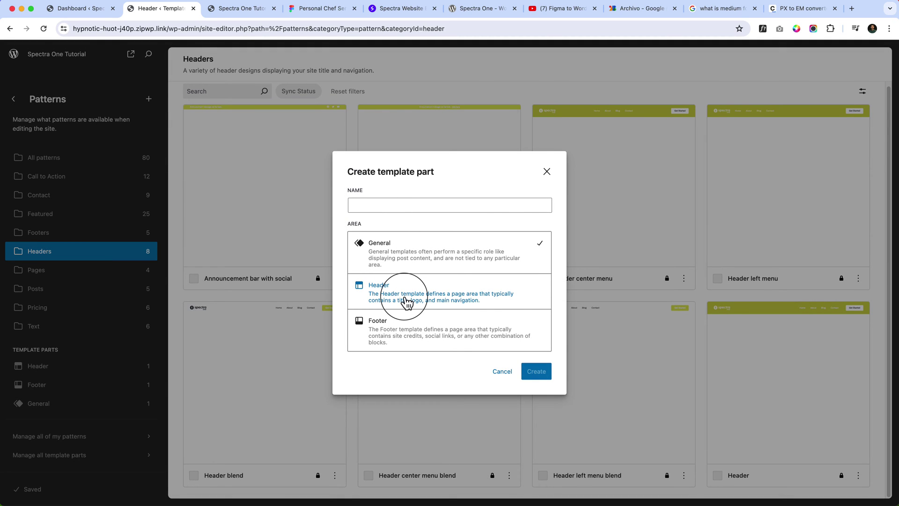
{"action": "left_click", "coordinate": [546, 171]}
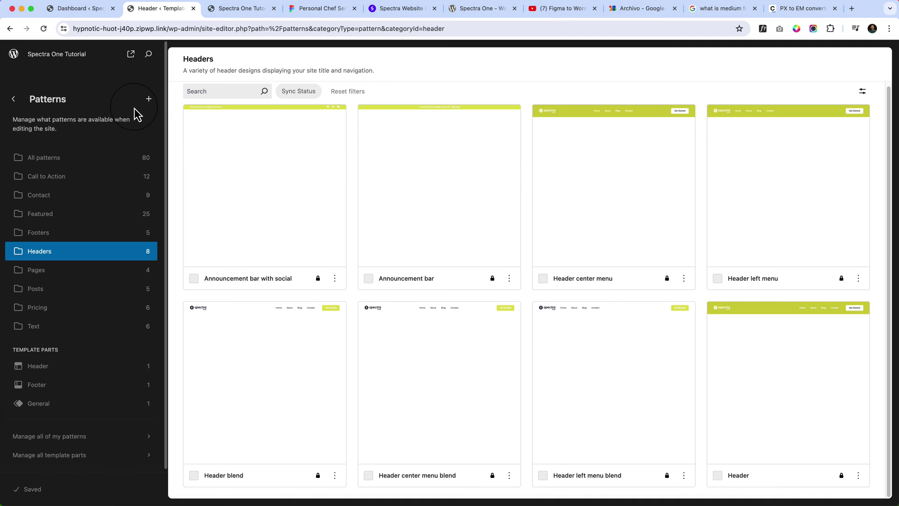
{"action": "left_click", "coordinate": [148, 100]}
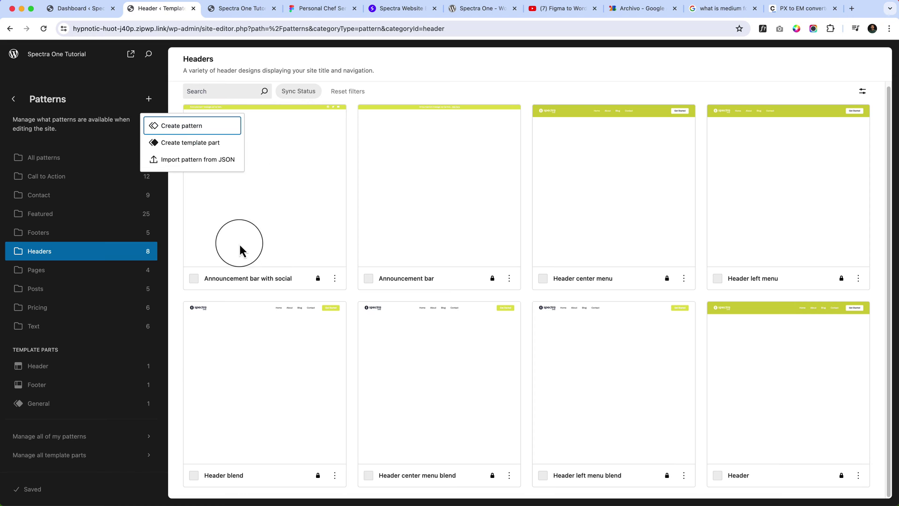
Return to the Design overview and reopen the Home page for editing.
{"action": "left_click", "coordinate": [14, 100]}
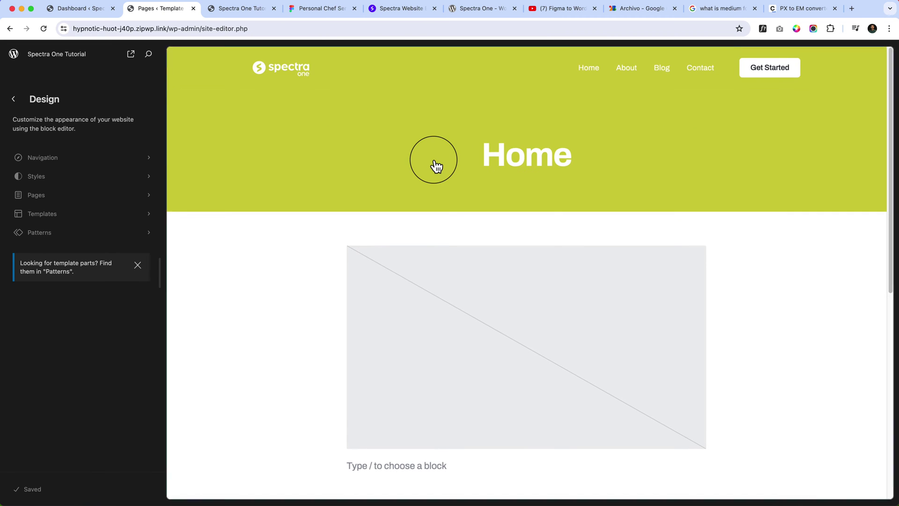
{"action": "left_click", "coordinate": [435, 166]}
{"action": "left_click", "coordinate": [476, 60]}
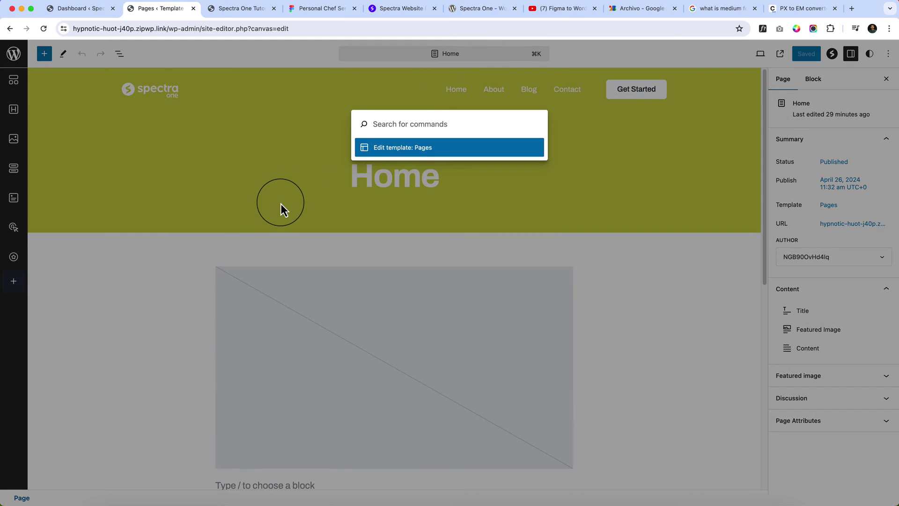
{"action": "left_click", "coordinate": [280, 203]}
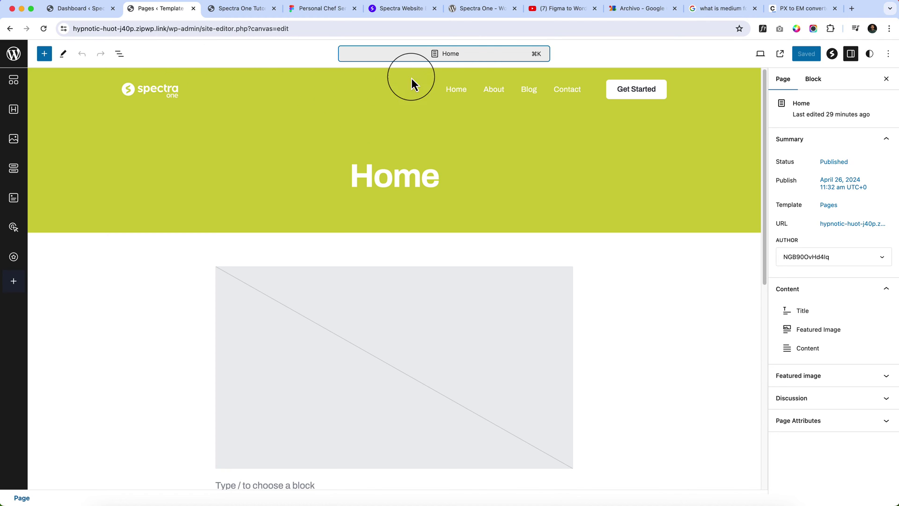
Open the Single Posts template by searching the commands for "sing".
{"action": "left_click", "coordinate": [472, 60]}
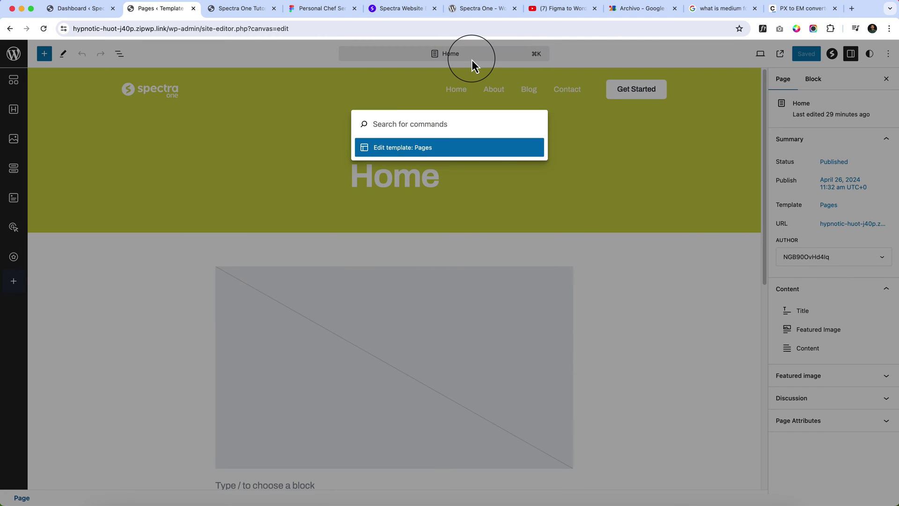
{"action": "type", "text": "sing"}
{"action": "key", "text": "Return"}
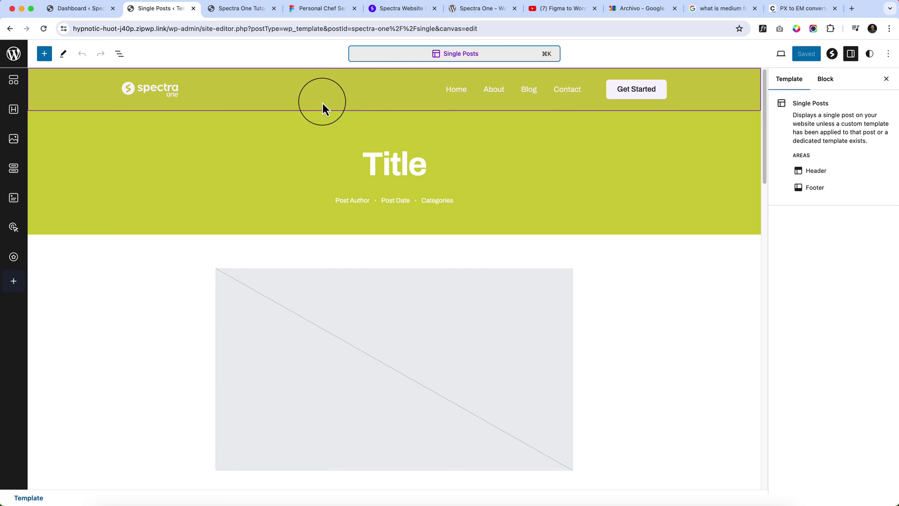
Open the Pages template by searching the commands for "page".
{"action": "left_click", "coordinate": [488, 57]}
{"action": "type", "text": "p"}
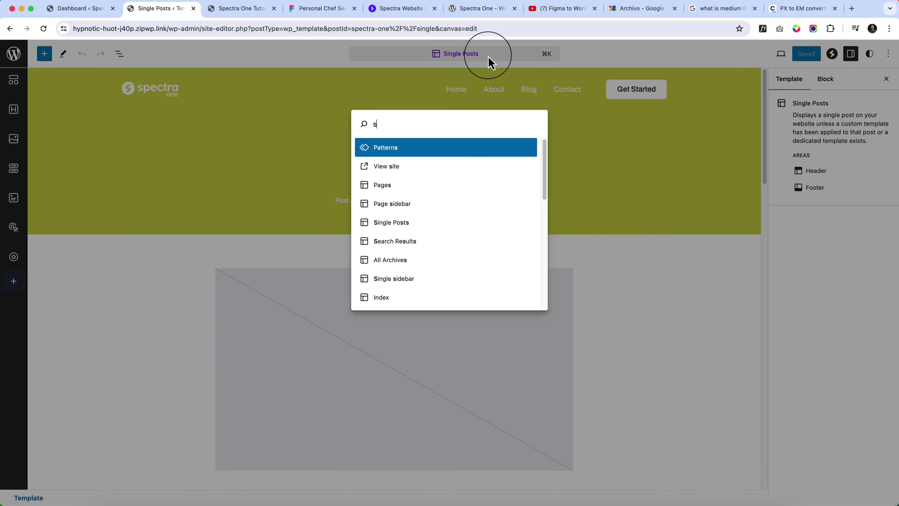
{"action": "type", "text": "x"}
{"action": "key", "text": "BackSpace"}
{"action": "type", "text": "age"}
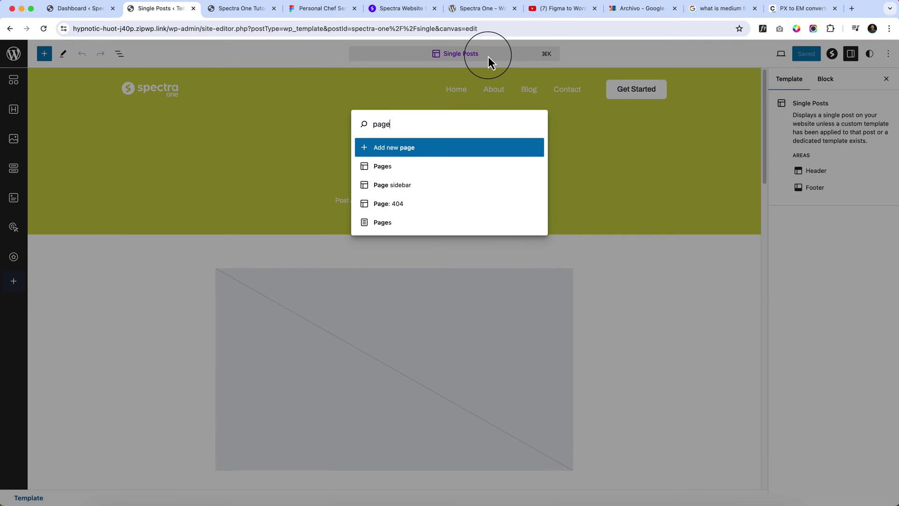
{"action": "key", "text": "Down"}
{"action": "key", "text": "Return"}
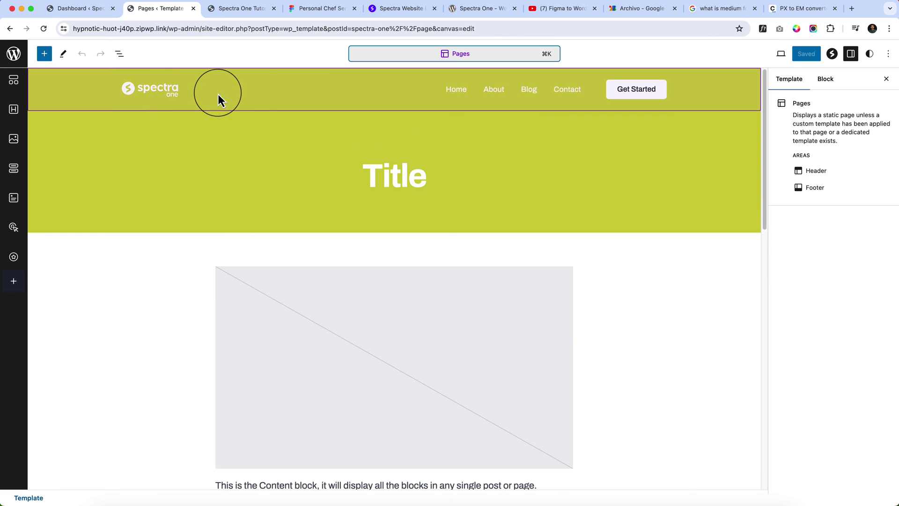
Open the Blog Home template by searching the commands for "sear".
{"action": "left_click", "coordinate": [474, 53]}
{"action": "type", "text": "se"}
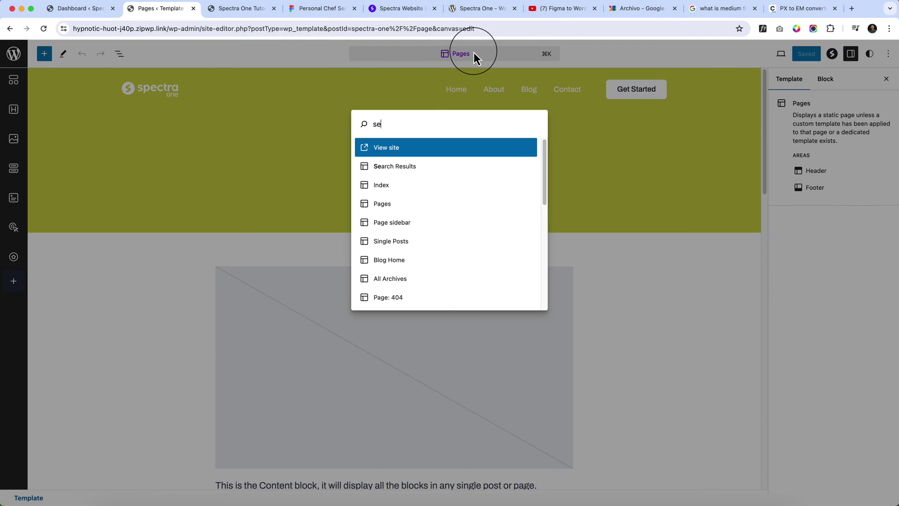
{"action": "type", "text": "ar"}
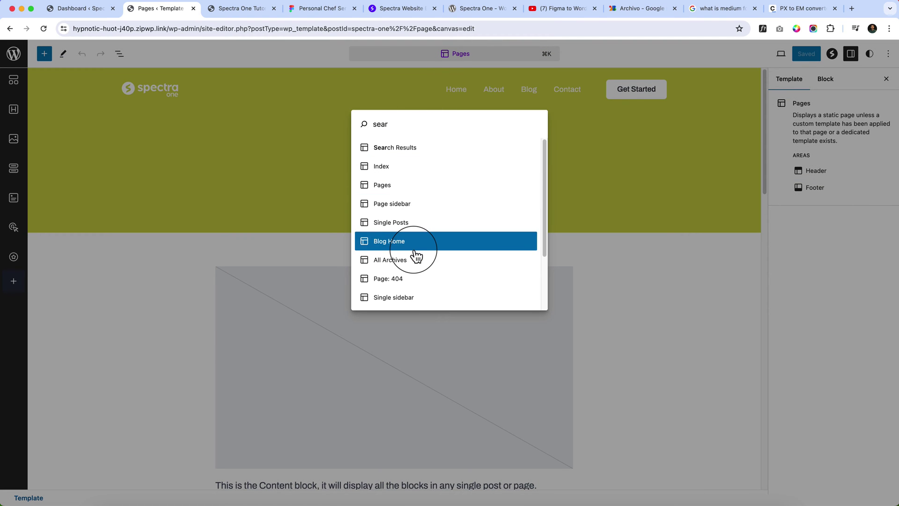
{"action": "left_click", "coordinate": [368, 241]}
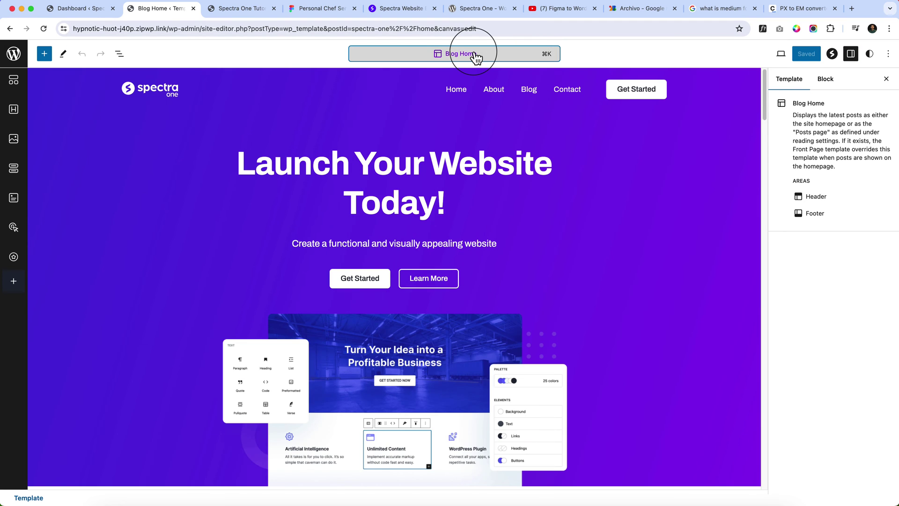
Open the Header template part by searching the commands for "header".
{"action": "left_click", "coordinate": [476, 57]}
{"action": "type", "text": "header"}
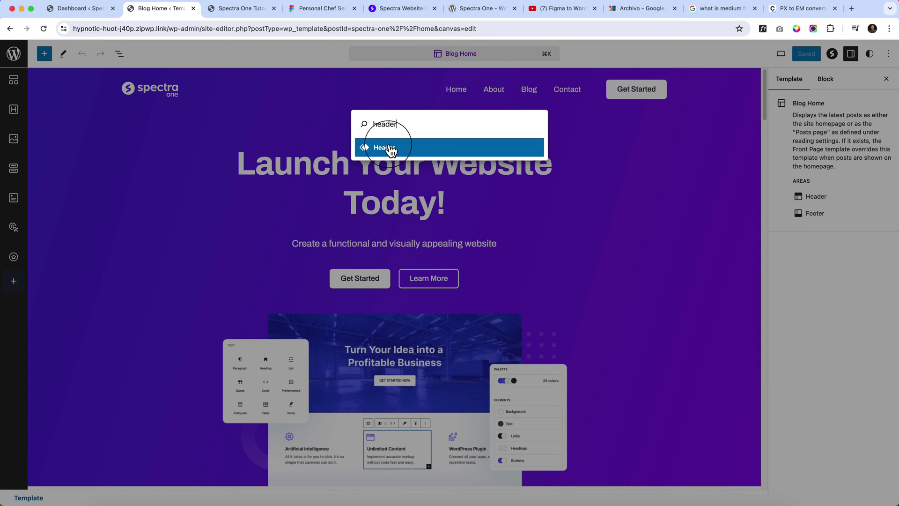
{"action": "left_click", "coordinate": [380, 147]}
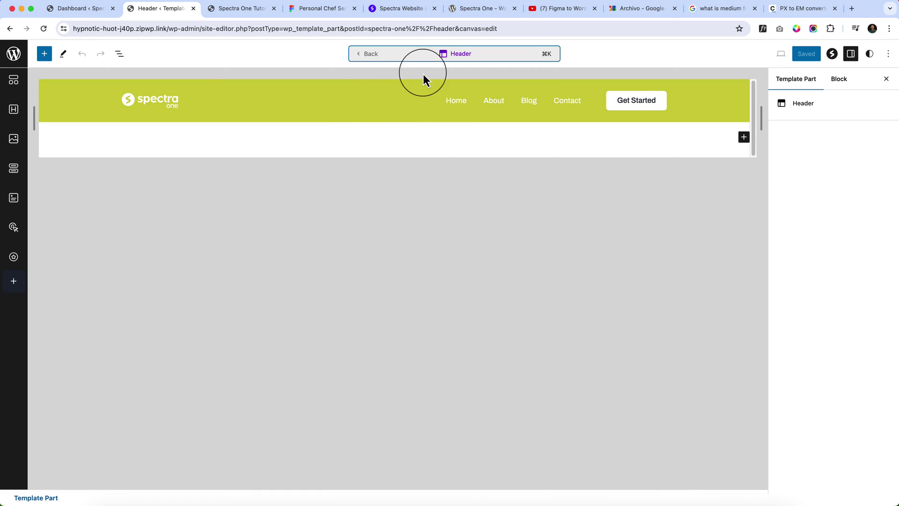
Delete the existing Group block with the logo, navigation and Get Started button from the Header template part.
{"action": "mouse_move", "coordinate": [401, 109]}
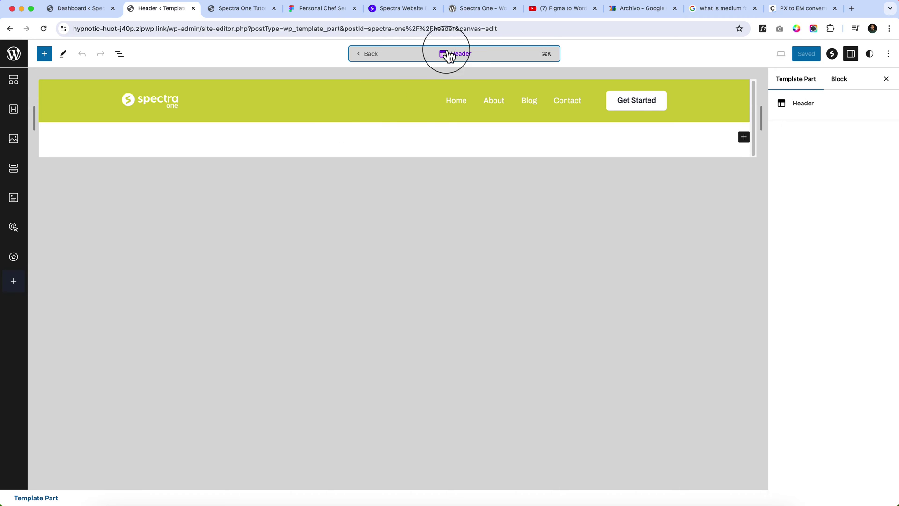
{"action": "left_click", "coordinate": [73, 87]}
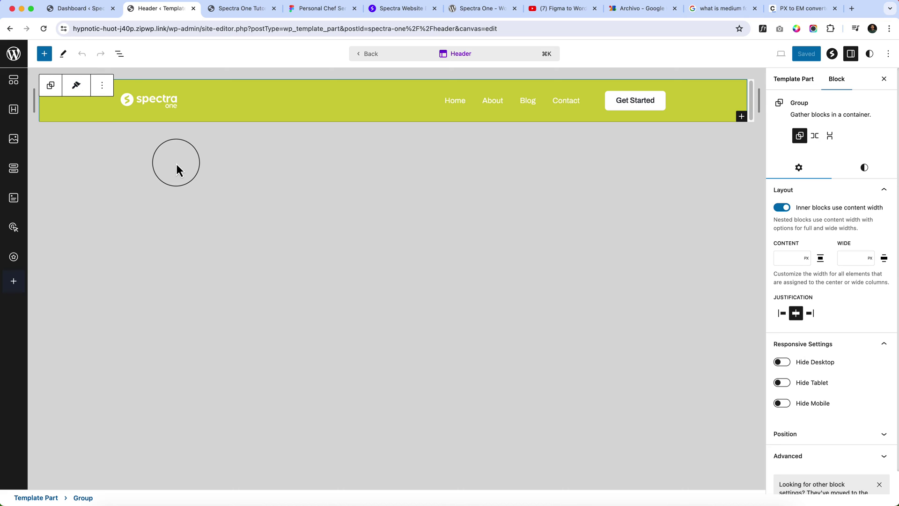
{"action": "key", "text": "BackSpace"}
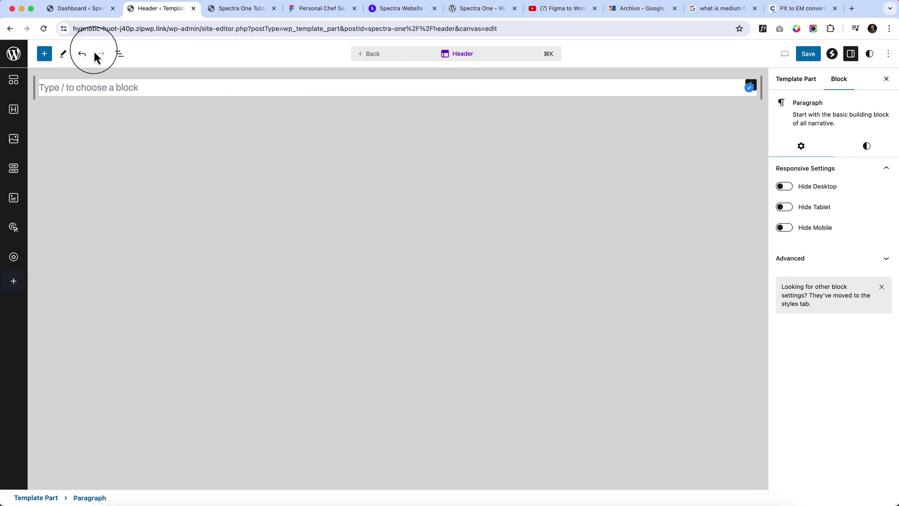
Switch to the Personal Chef Service design in Figma and select the navigation's Logo group, toggling its visibility to identify it.
{"action": "left_click", "coordinate": [334, 8]}
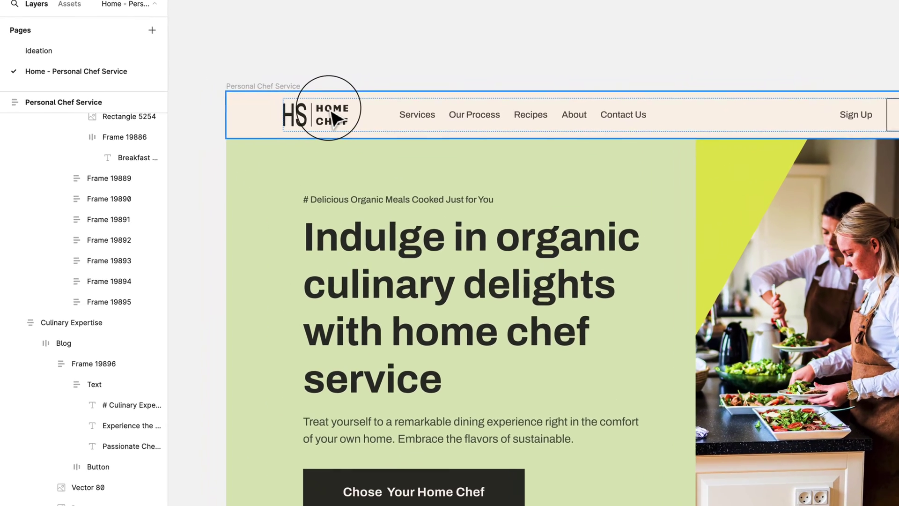
{"action": "left_click", "coordinate": [241, 155]}
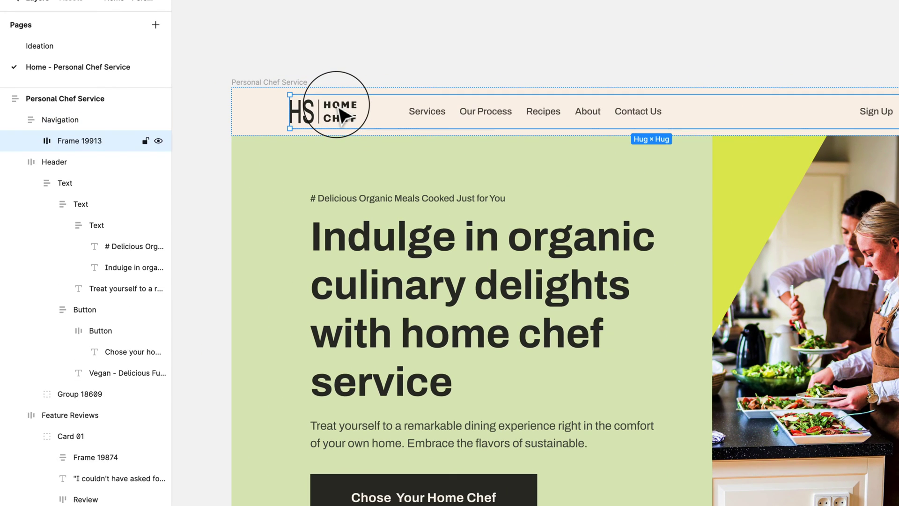
{"action": "left_click", "coordinate": [341, 115]}
{"action": "left_click", "coordinate": [341, 115]}
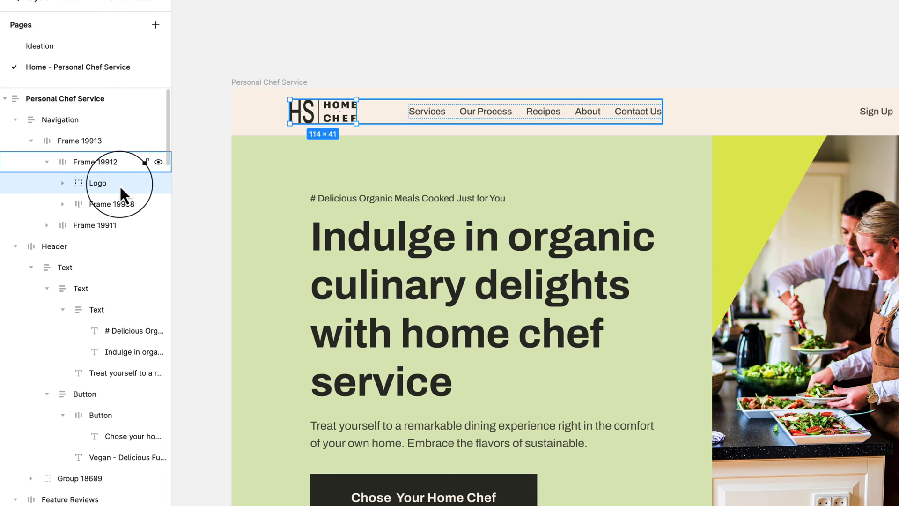
{"action": "left_click", "coordinate": [158, 183]}
{"action": "left_click", "coordinate": [158, 183]}
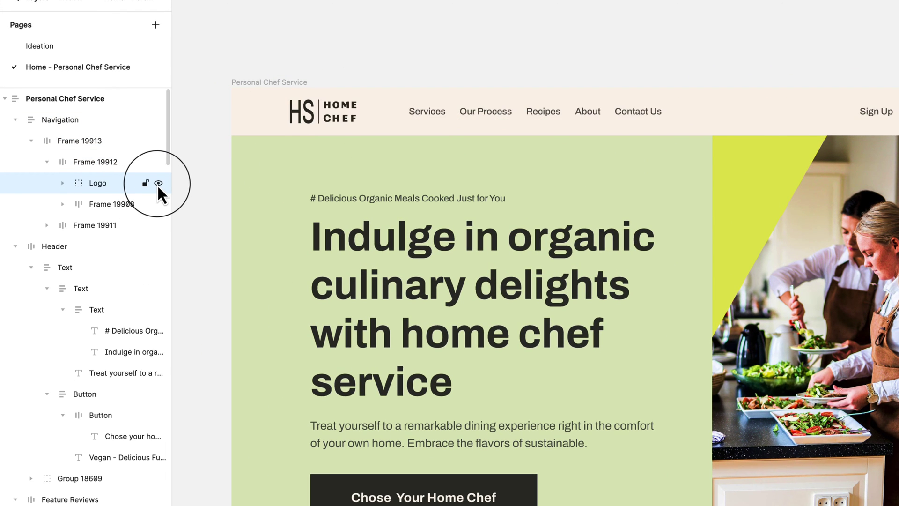
{"action": "left_click", "coordinate": [158, 183]}
{"action": "left_click", "coordinate": [158, 183]}
{"action": "left_click", "coordinate": [100, 184]}
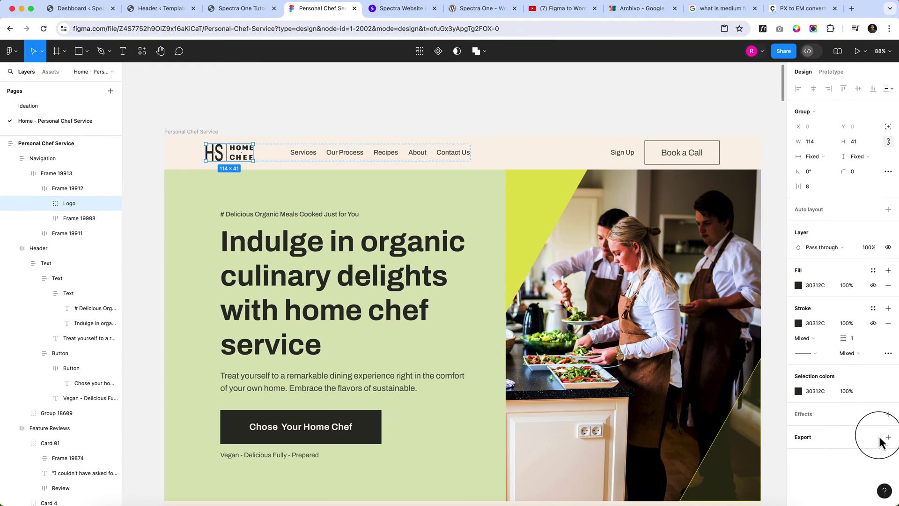
Add an export setting to the Logo group and export it as SVG.
{"action": "left_click", "coordinate": [886, 437]}
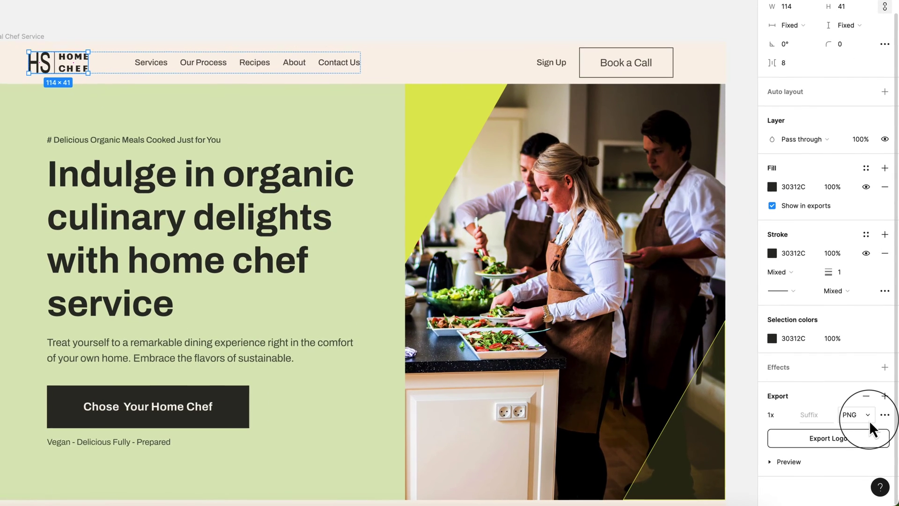
{"action": "left_click", "coordinate": [869, 420]}
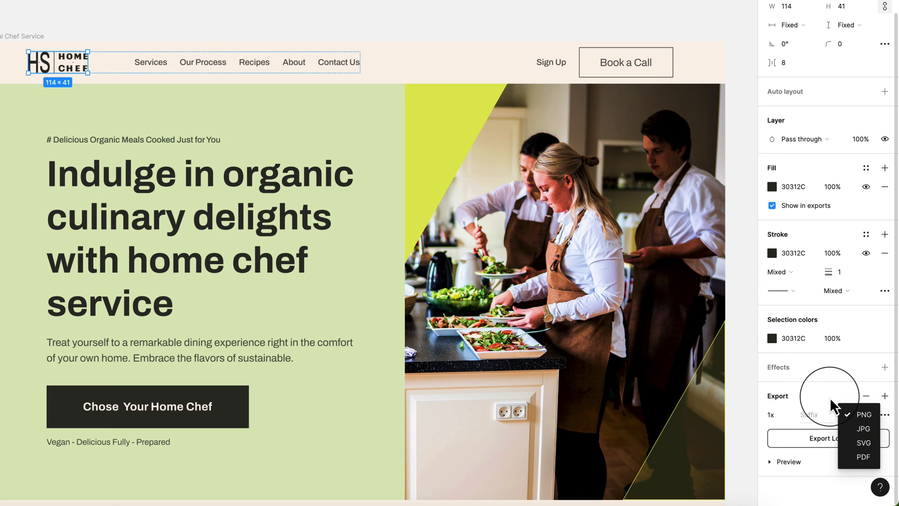
{"action": "left_click", "coordinate": [855, 443]}
{"action": "left_click", "coordinate": [823, 440]}
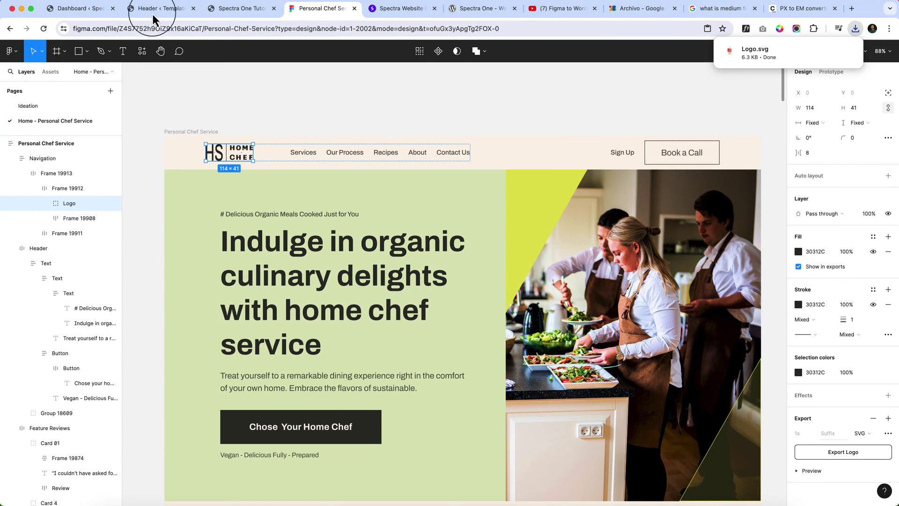
Return to the WordPress Header template part and insert a Container block with two equal columns, checking the Figma navigation layout.
{"action": "left_click", "coordinate": [240, 10]}
{"action": "left_click", "coordinate": [152, 15]}
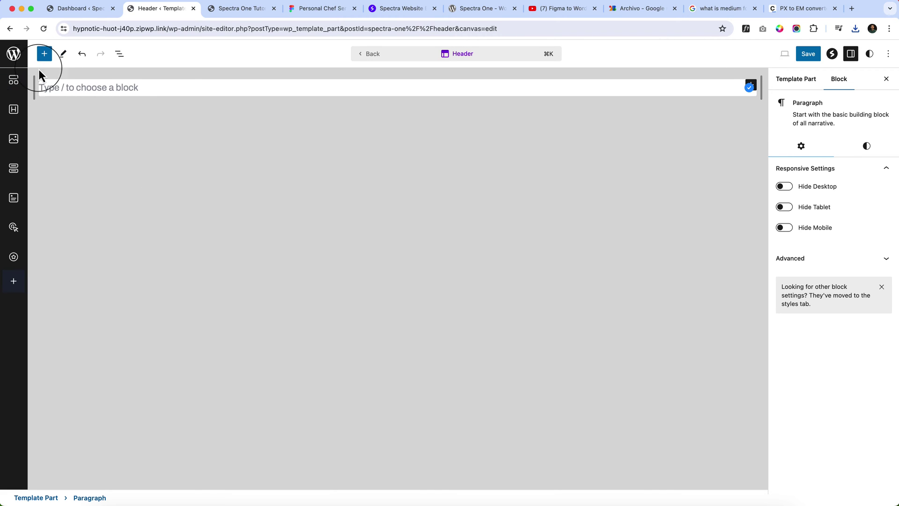
{"action": "left_click", "coordinate": [14, 81]}
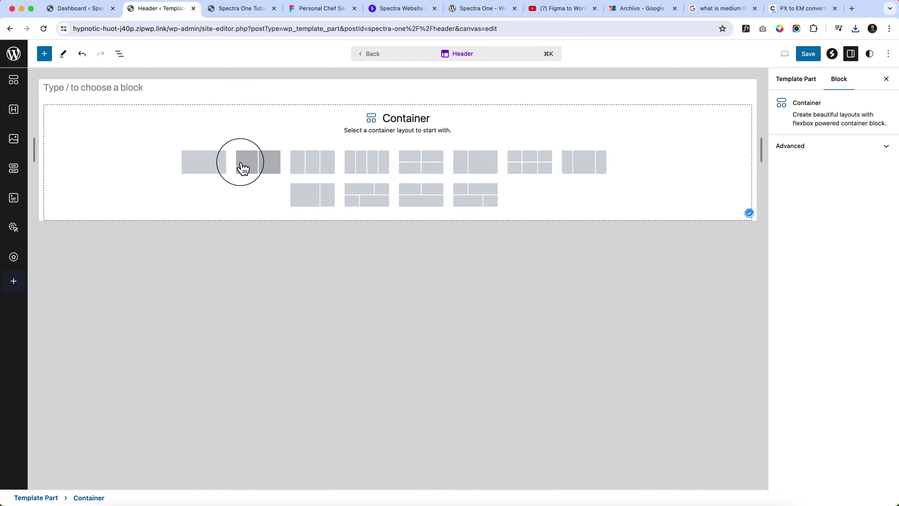
{"action": "left_click", "coordinate": [321, 9]}
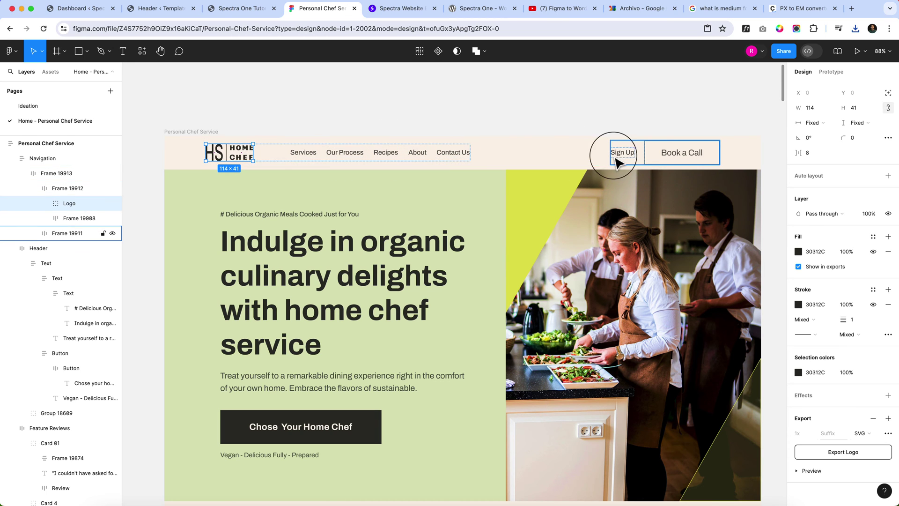
{"action": "left_click", "coordinate": [220, 13]}
{"action": "left_click", "coordinate": [165, 12]}
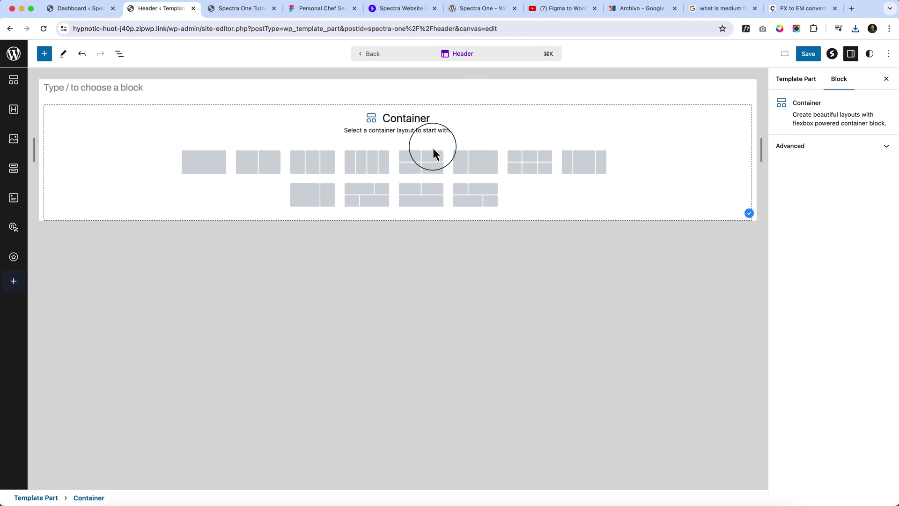
{"action": "left_click", "coordinate": [259, 160]}
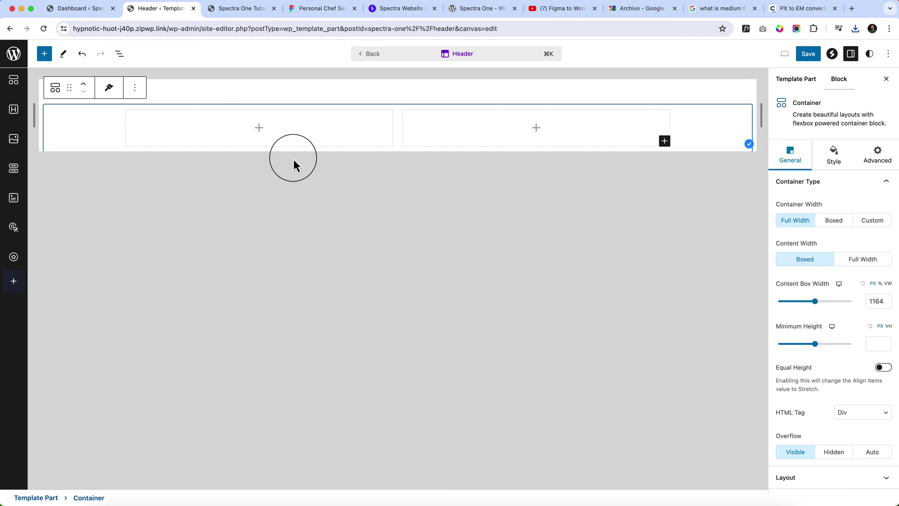
Show the block list and delete the empty Paragraph above the Container.
{"action": "left_click", "coordinate": [259, 127]}
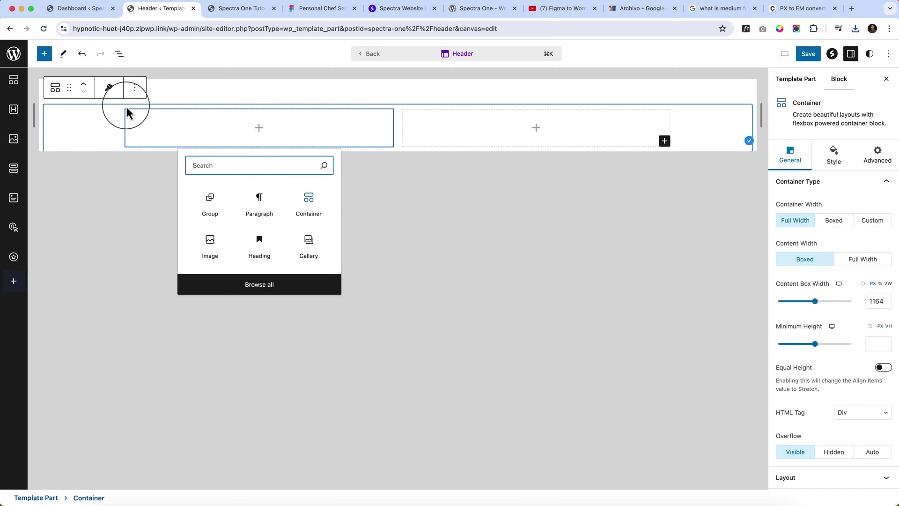
{"action": "left_click", "coordinate": [105, 125]}
{"action": "left_click", "coordinate": [119, 55]}
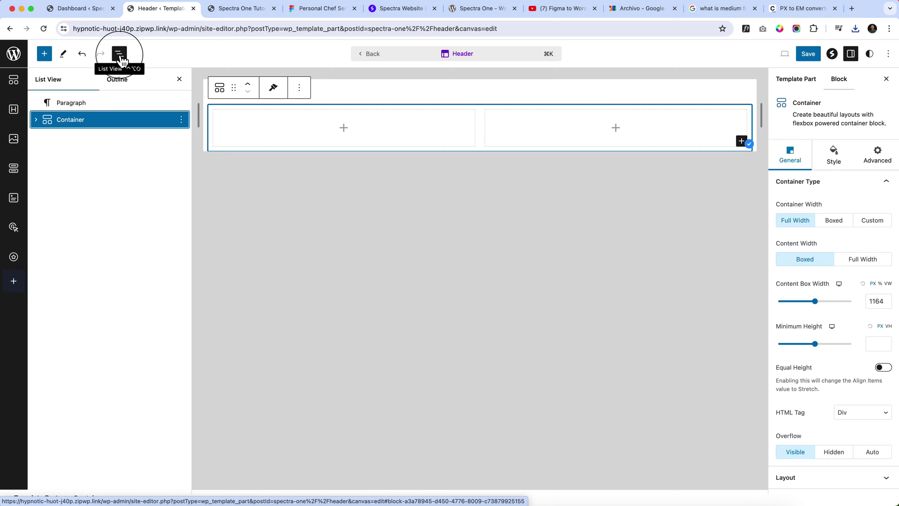
{"action": "left_click", "coordinate": [120, 101]}
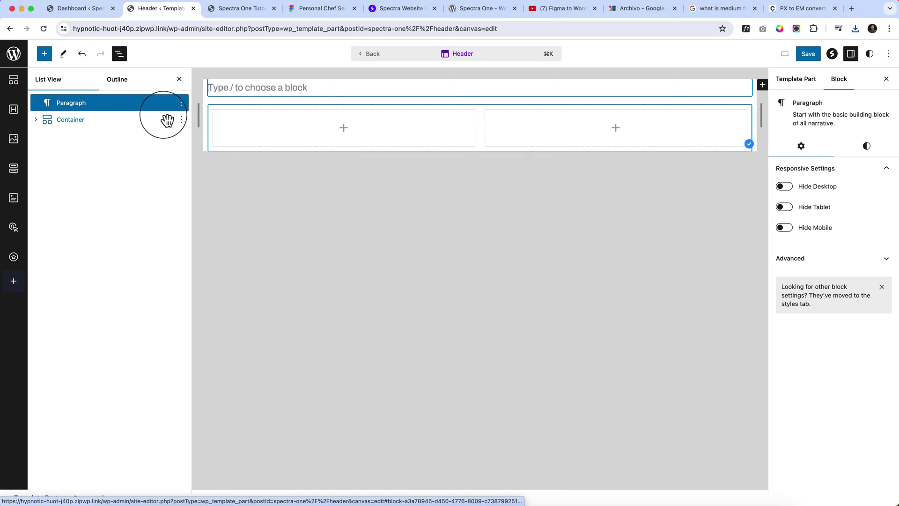
{"action": "left_click", "coordinate": [181, 103]}
{"action": "left_click", "coordinate": [194, 356]}
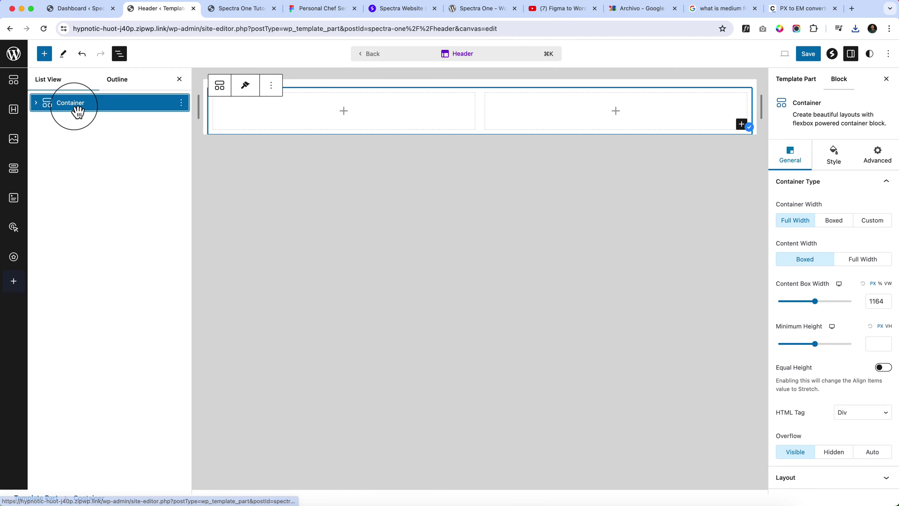
Check the Container's padding in its spacing styles and save the Header template part.
{"action": "left_click", "coordinate": [834, 164]}
{"action": "left_click", "coordinate": [821, 323]}
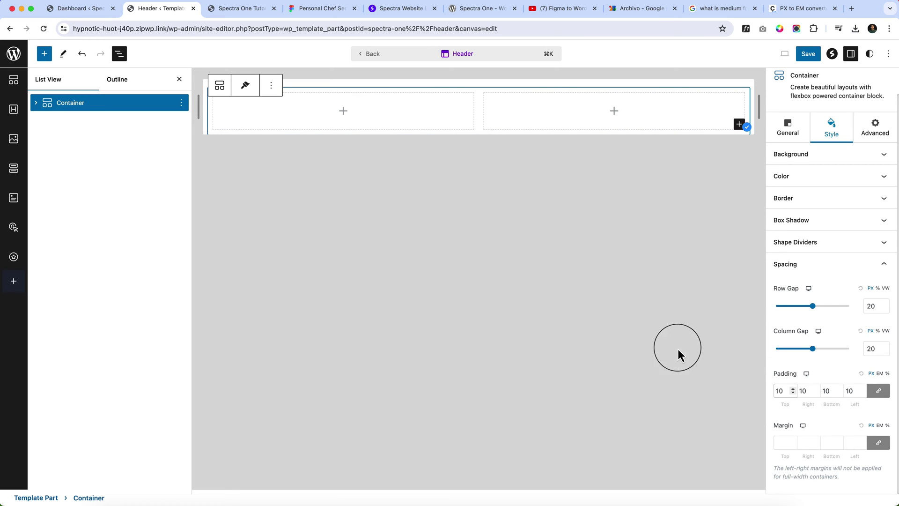
{"action": "left_click", "coordinate": [505, 129]}
{"action": "left_click", "coordinate": [421, 123]}
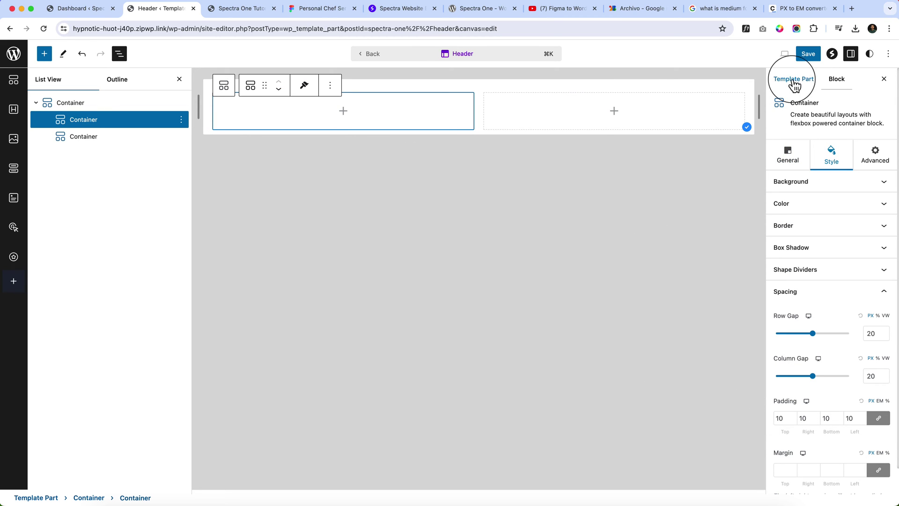
{"action": "left_click", "coordinate": [814, 58]}
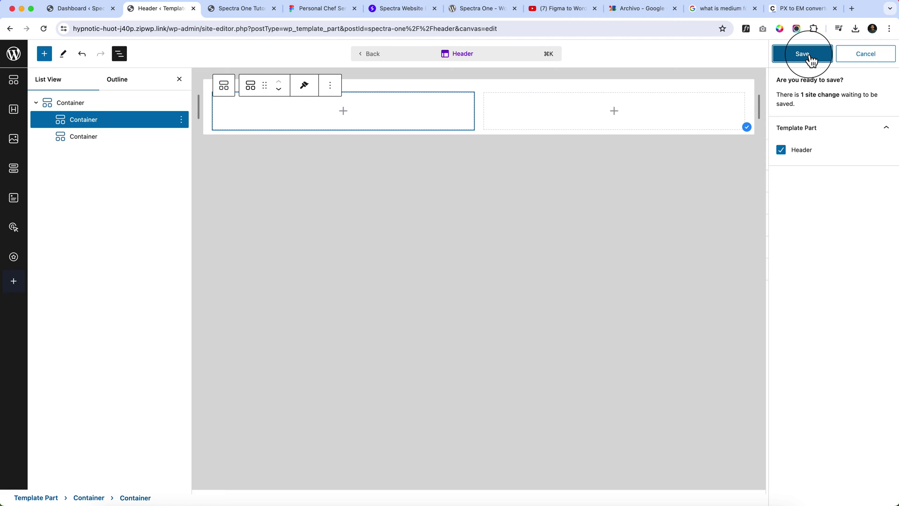
{"action": "left_click", "coordinate": [812, 59]}
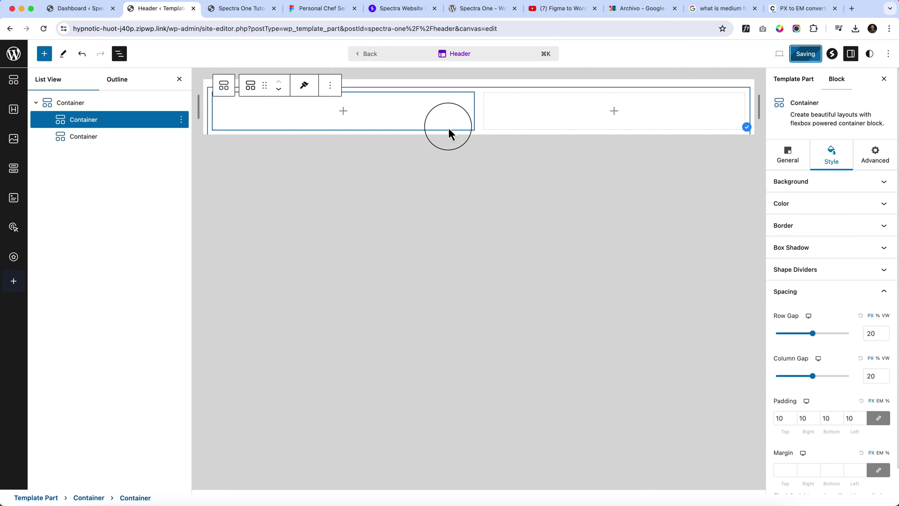
Open the Spectra plugin's settings from the WordPress dashboard and set the default Container Padding to 0 px.
{"action": "left_click", "coordinate": [91, 9]}
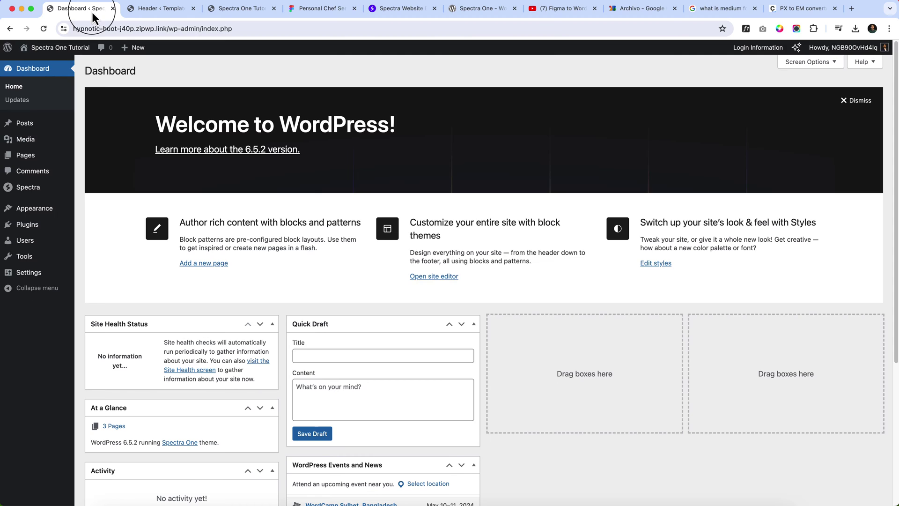
{"action": "mouse_move", "coordinate": [26, 187]}
{"action": "left_click", "coordinate": [112, 262]}
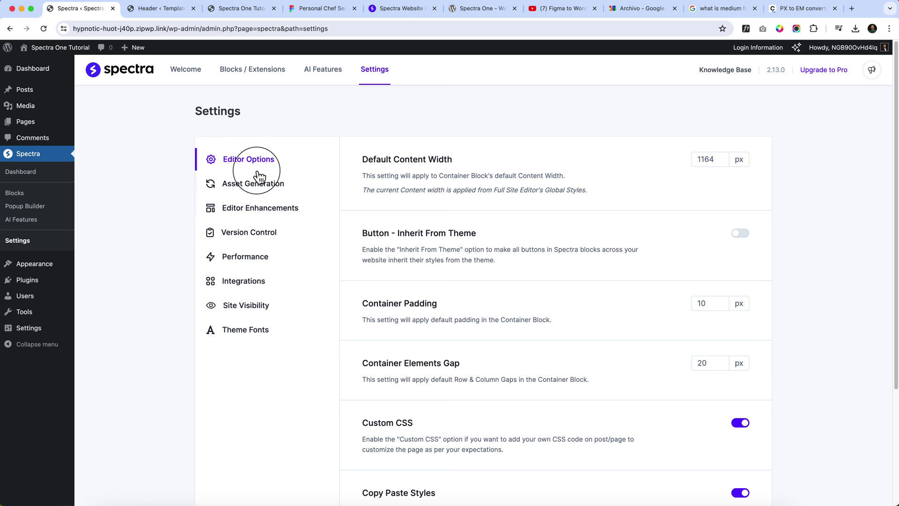
{"action": "scroll", "coordinate": [513, 271], "scroll_direction": "down", "scroll_amount": 2}
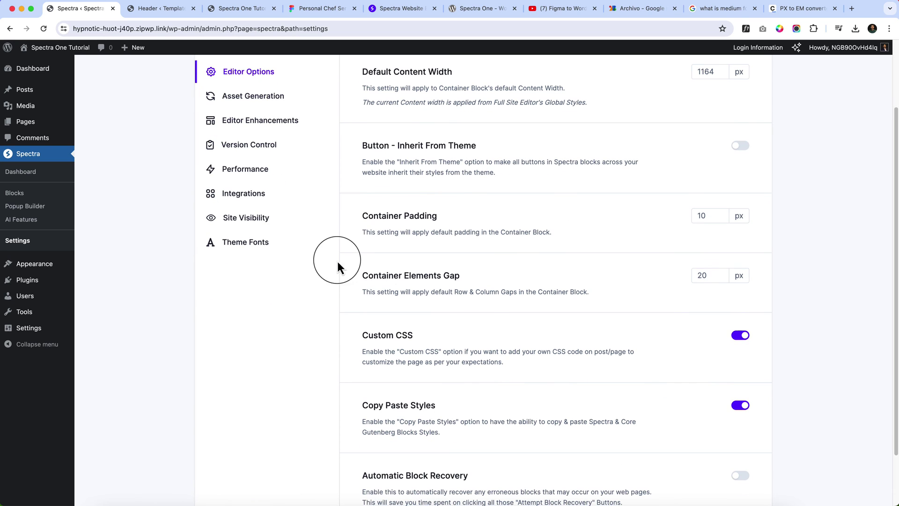
{"action": "double_click", "coordinate": [370, 219]}
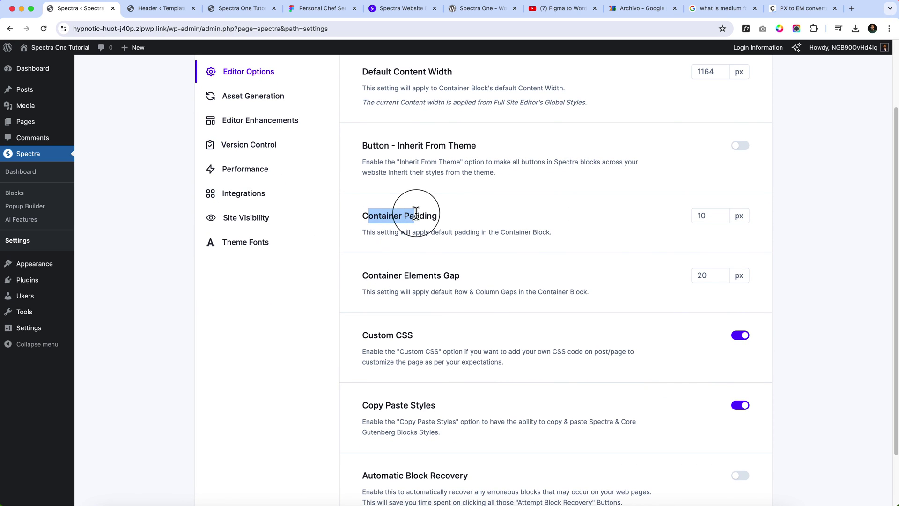
{"action": "left_click", "coordinate": [699, 216]}
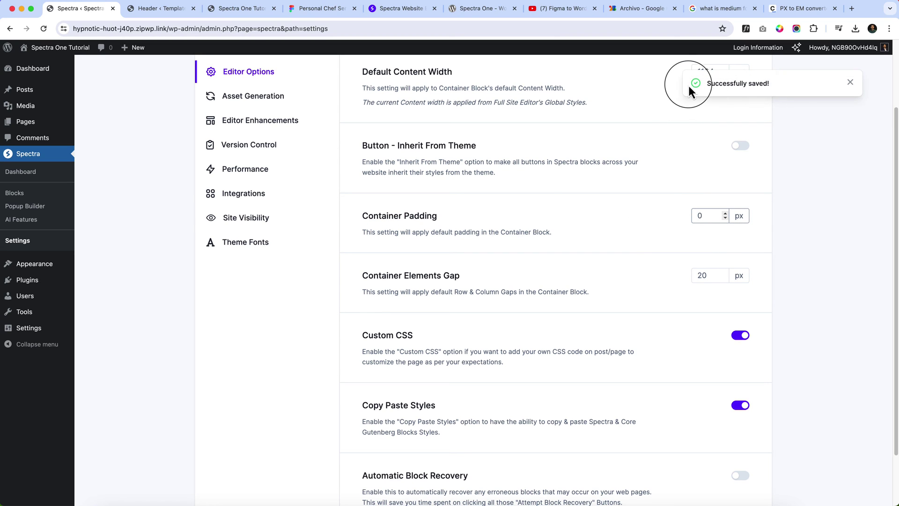
{"action": "scroll", "coordinate": [680, 173], "scroll_direction": "up", "scroll_amount": 3}
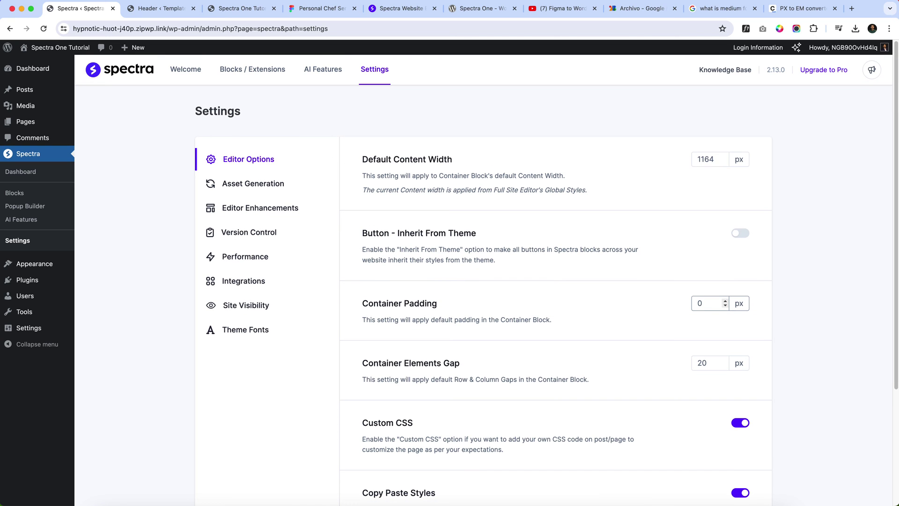
Reload the Header template part in the site editor and check the left inner and parent Containers' padding in their spacing styles.
{"action": "left_click", "coordinate": [163, 9]}
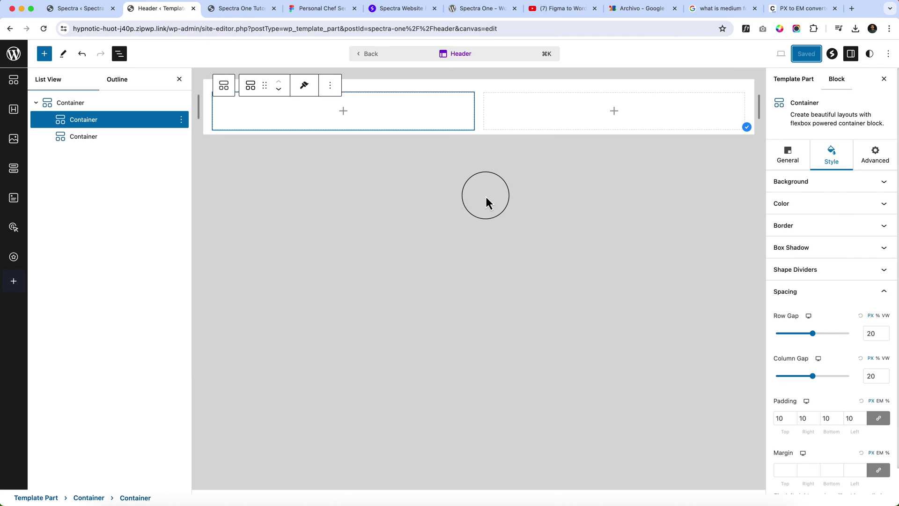
{"action": "left_click", "coordinate": [44, 29]}
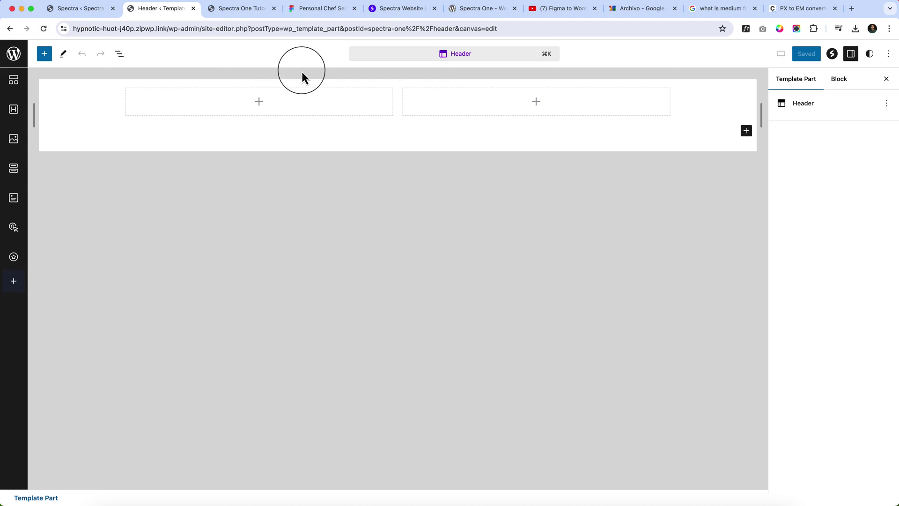
{"action": "left_click", "coordinate": [119, 53]}
{"action": "left_click", "coordinate": [211, 112]}
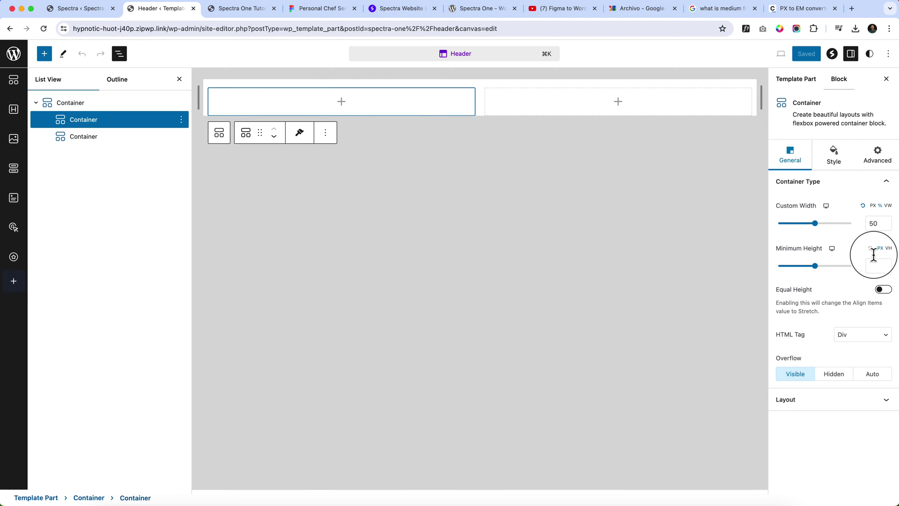
{"action": "left_click", "coordinate": [834, 157]}
{"action": "left_click", "coordinate": [816, 321]}
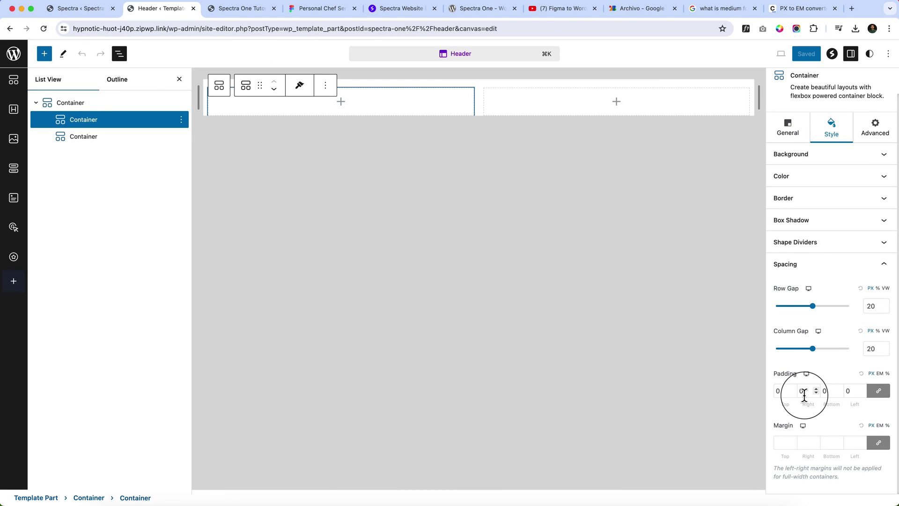
{"action": "left_click", "coordinate": [86, 104]}
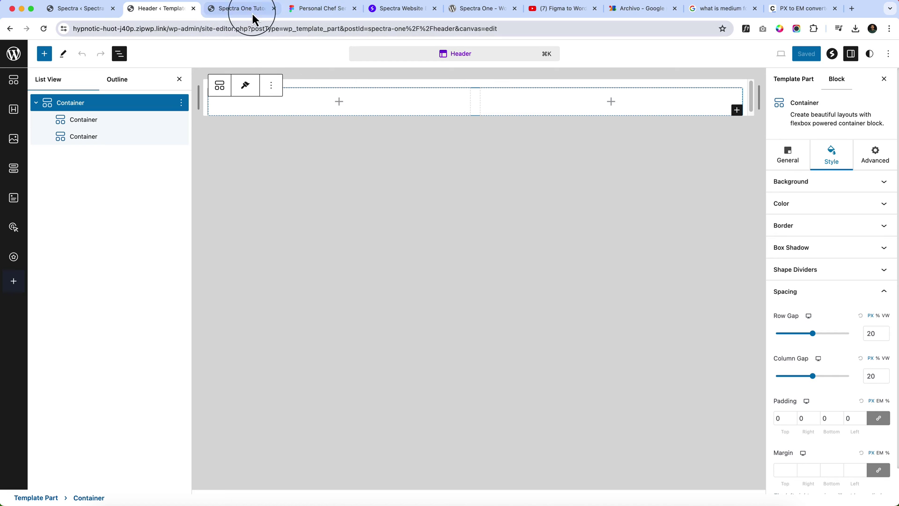
Check the logo in the Figma navigation and insert a Site Logo block in the Header's left inner Container.
{"action": "left_click", "coordinate": [311, 9]}
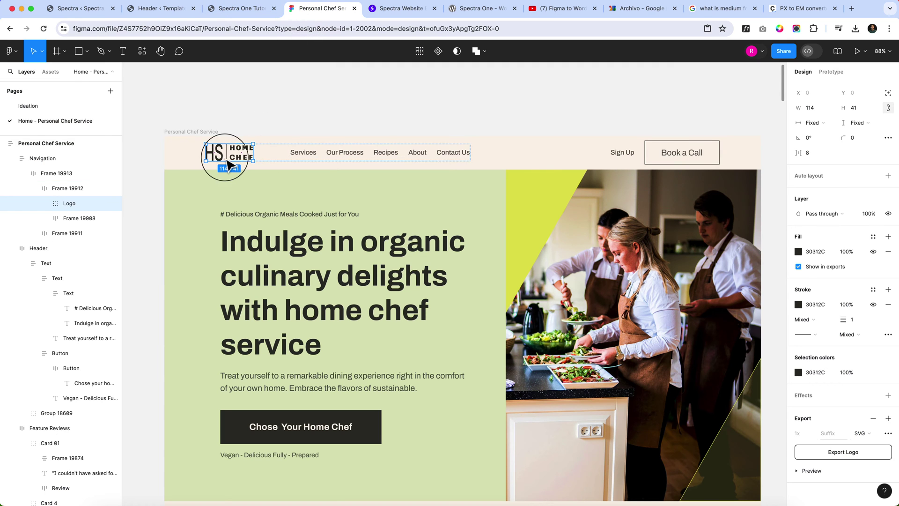
{"action": "left_click", "coordinate": [154, 10]}
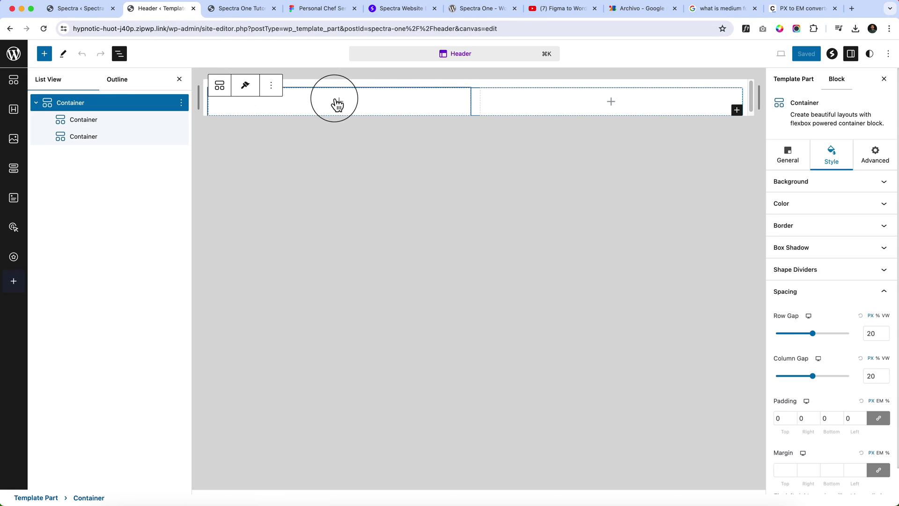
{"action": "left_click", "coordinate": [338, 102]}
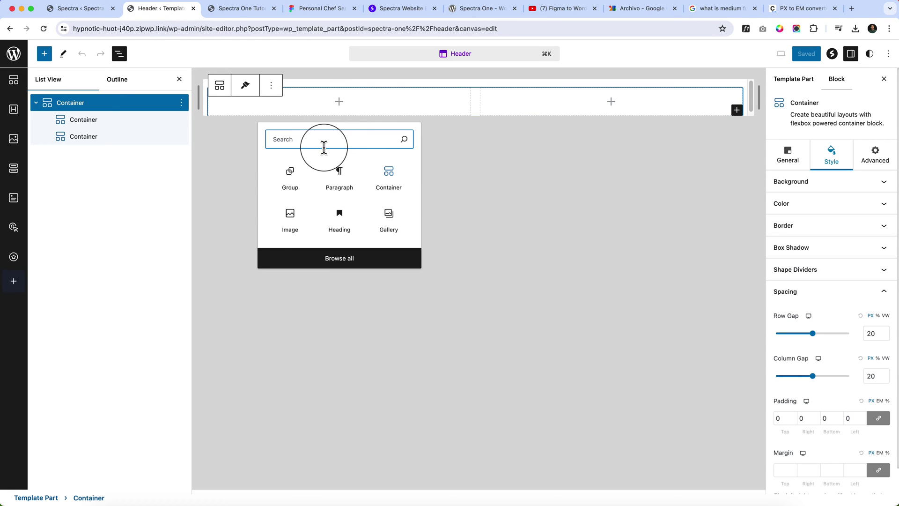
{"action": "type", "text": "site"}
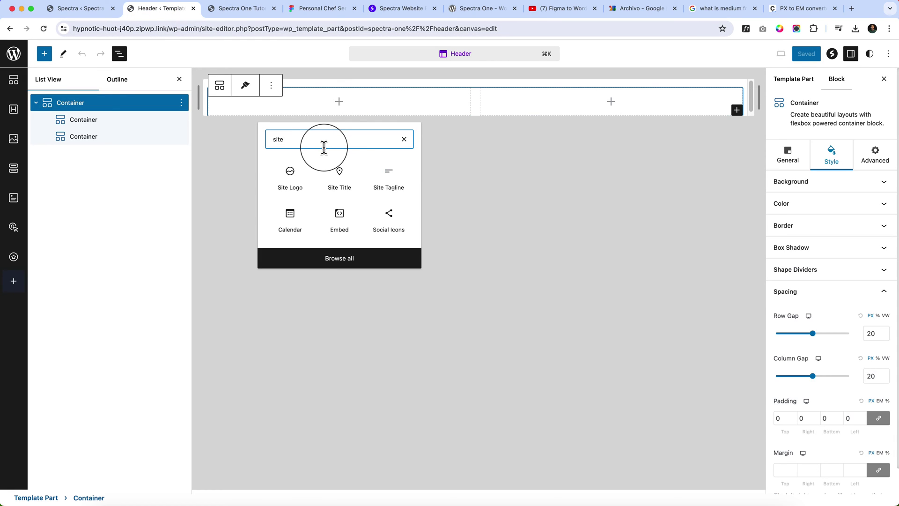
{"action": "left_click", "coordinate": [295, 183]}
Try to upload the downloaded Logo.svg to the media library for the Site Logo block.
{"action": "left_click", "coordinate": [227, 113]}
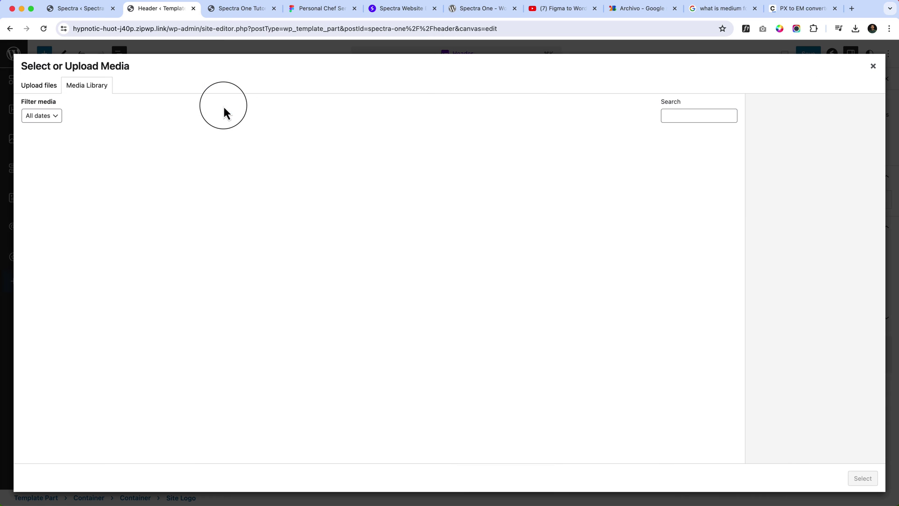
{"action": "left_click", "coordinate": [855, 29]}
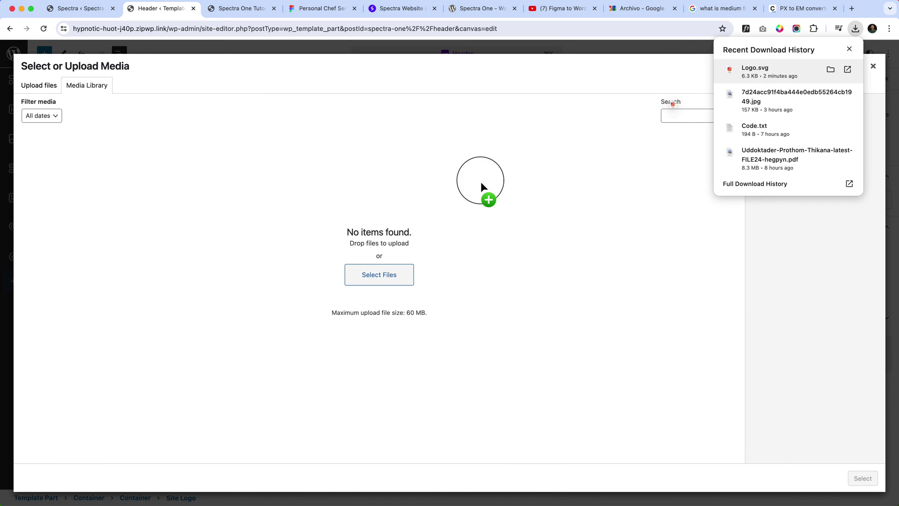
{"action": "left_click_drag", "start_coordinate": [480, 182], "coordinate": [379, 217]}
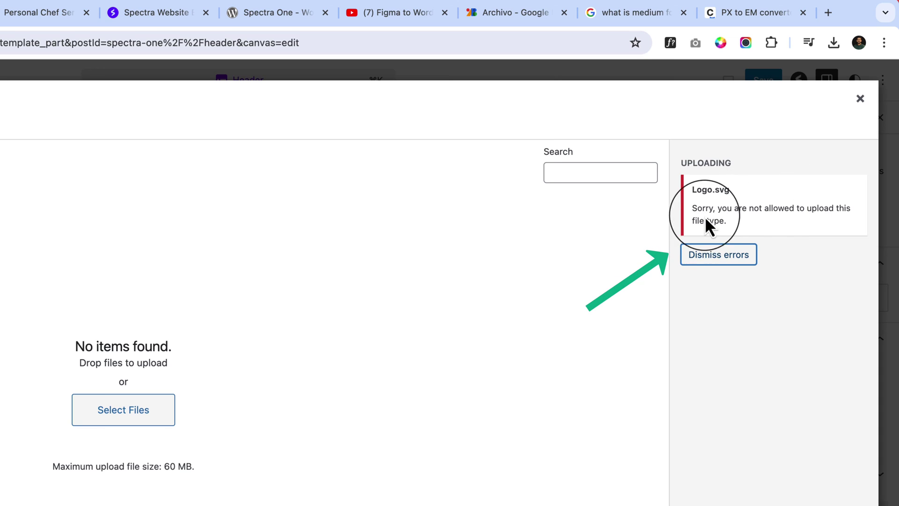
{"action": "left_click_drag", "start_coordinate": [743, 216], "coordinate": [719, 210]}
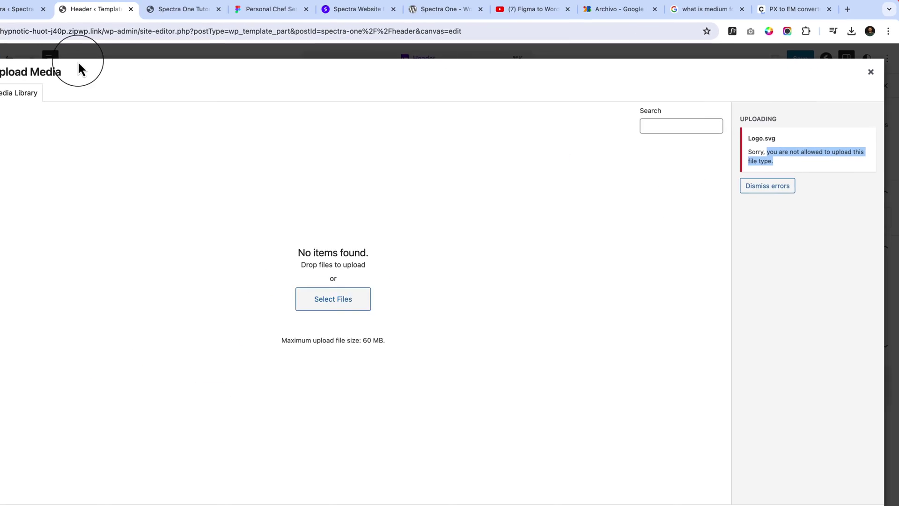
Open the Add New Plugin page from the WordPress dashboard in a new tab and search the plugins for "svg".
{"action": "left_click", "coordinate": [14, 10]}
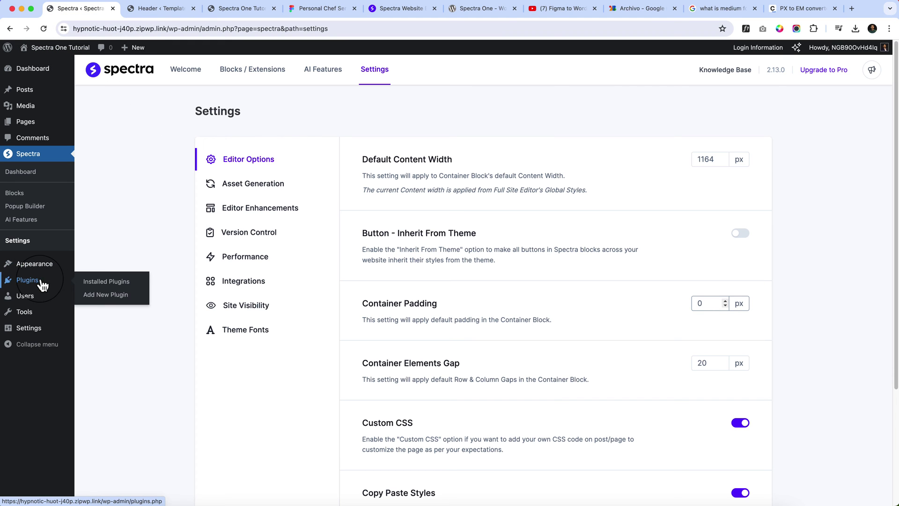
{"action": "mouse_move", "coordinate": [31, 287]}
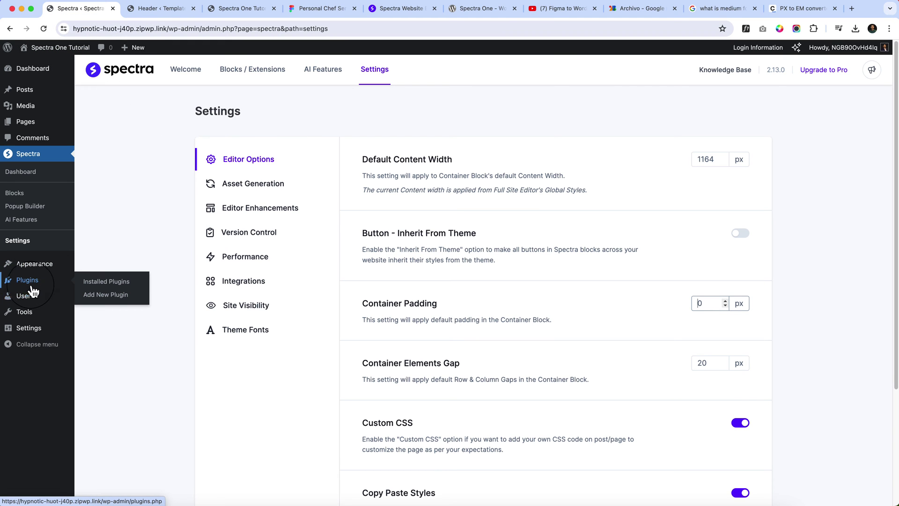
{"action": "right_click", "coordinate": [118, 302]}
{"action": "left_click", "coordinate": [142, 303]}
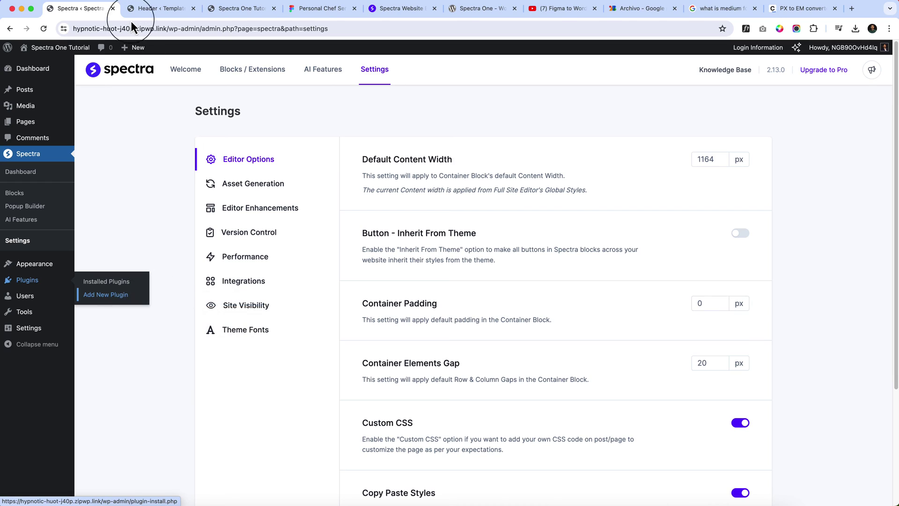
{"action": "left_click", "coordinate": [152, 14]}
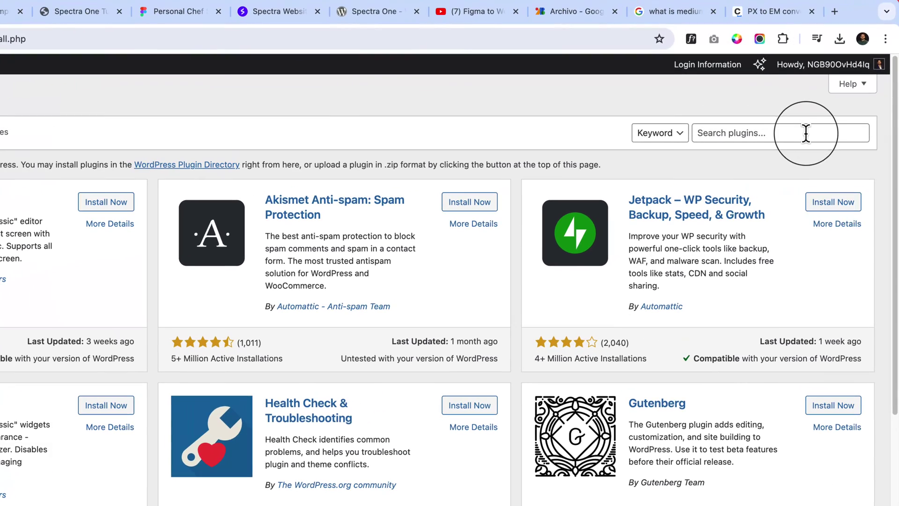
{"action": "left_click", "coordinate": [806, 133]}
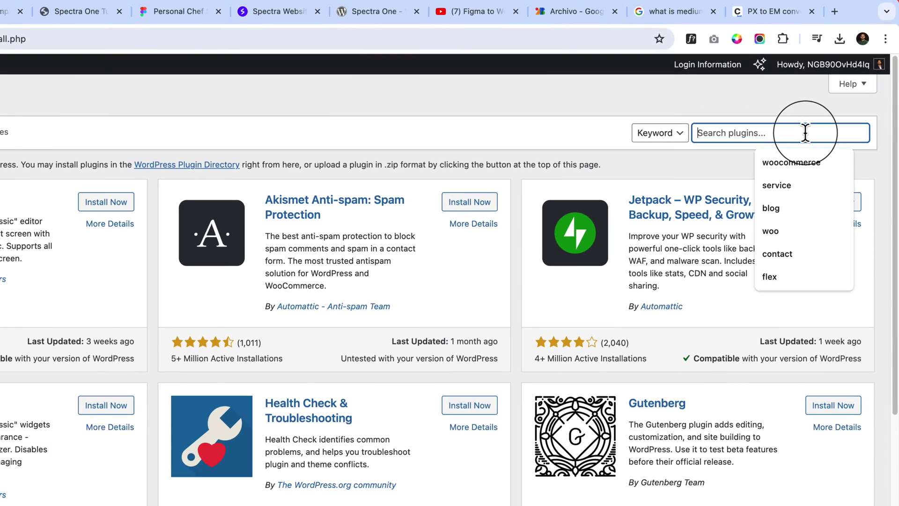
{"action": "type", "text": "svg"}
{"action": "key", "text": "Return"}
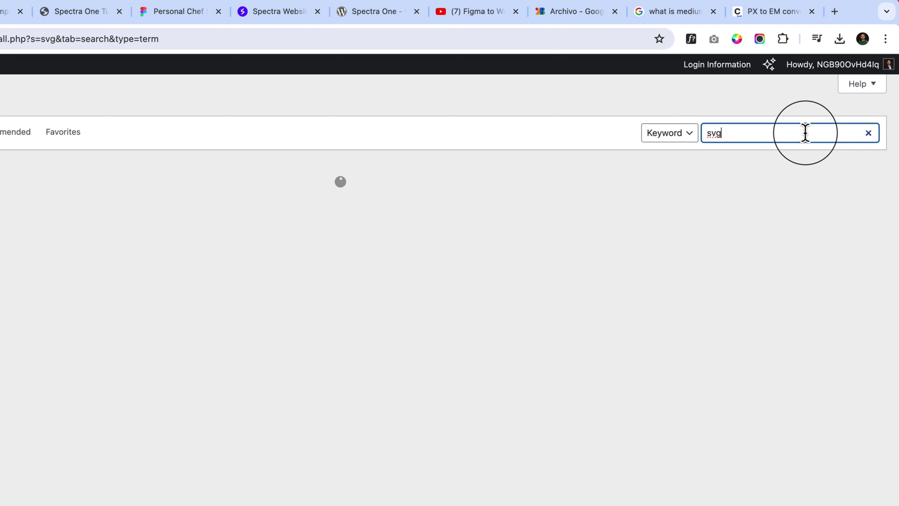
{"action": "key", "text": "Down"}
{"action": "key", "text": "Down"}
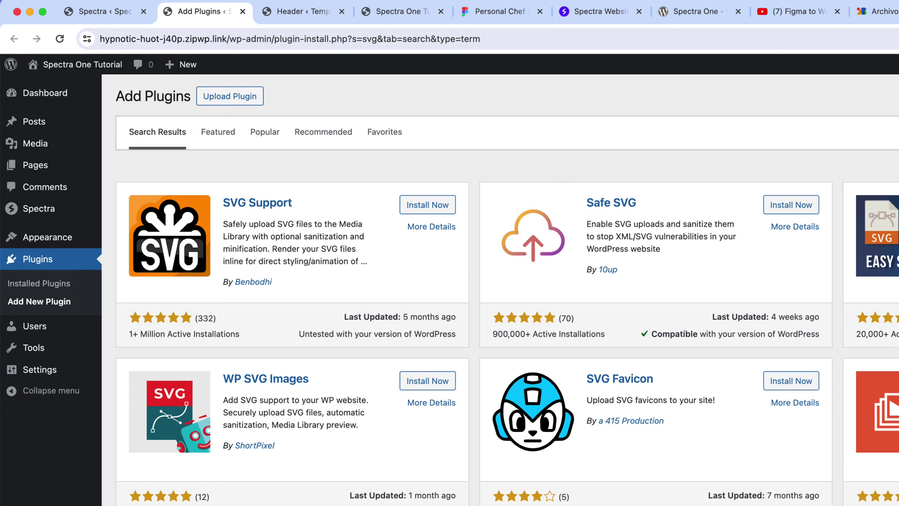
Install and activate the SVG Support plugin.
{"action": "double_click", "coordinate": [264, 283]}
{"action": "left_click", "coordinate": [333, 299]}
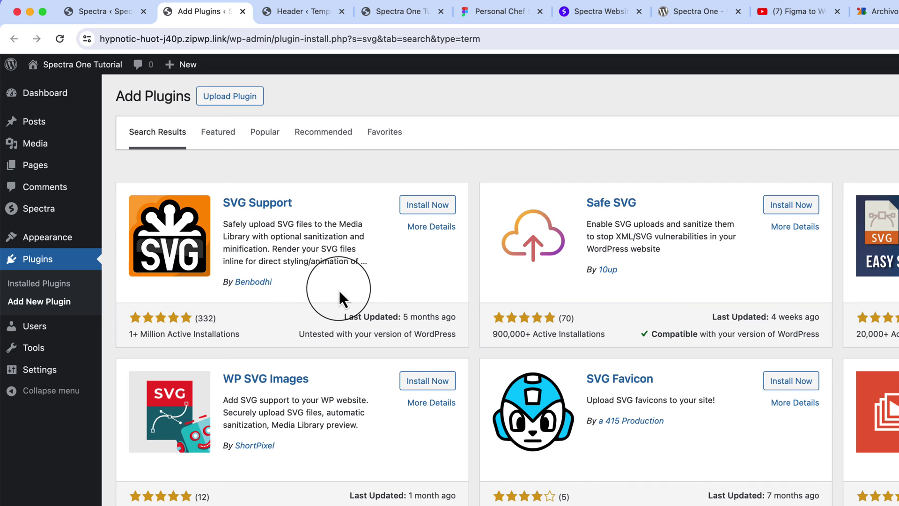
{"action": "left_click", "coordinate": [438, 206]}
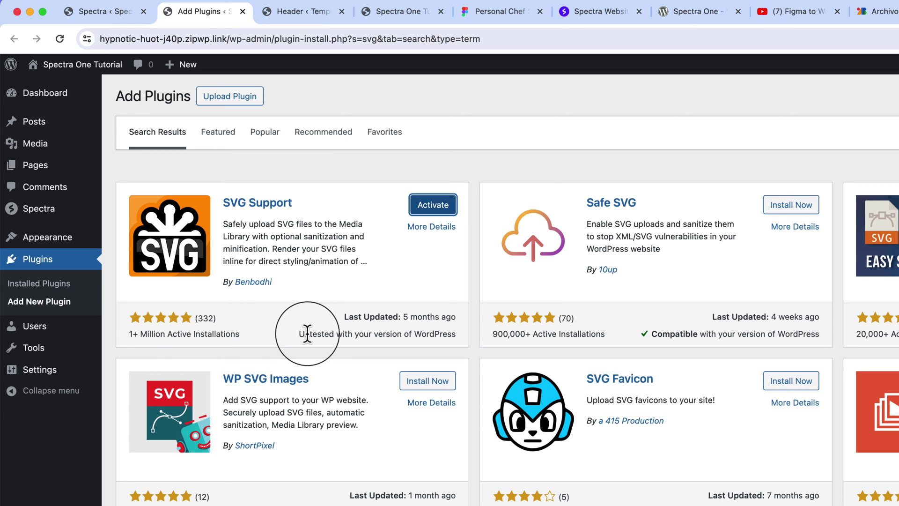
{"action": "left_click", "coordinate": [437, 206]}
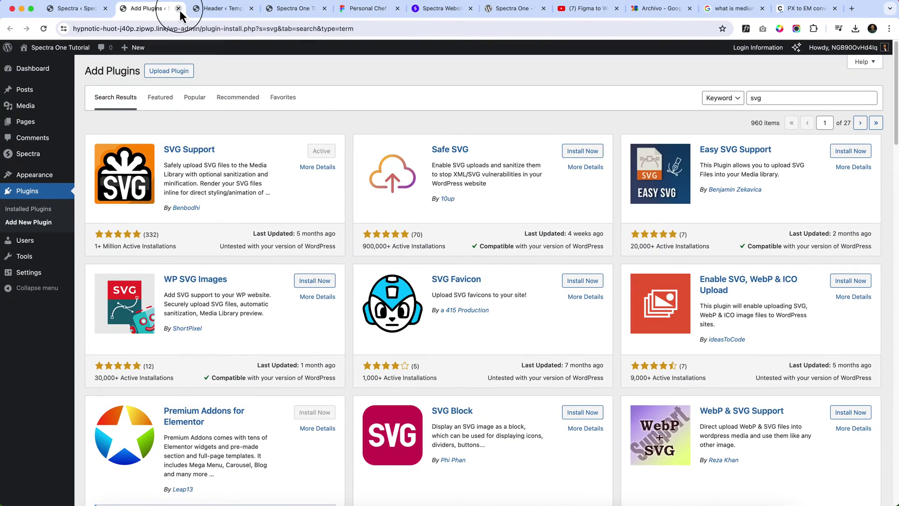
Close the Add Plugins page and reload the Header template part, dismissing the media library and discarding its unsaved changes.
{"action": "left_click", "coordinate": [178, 8]}
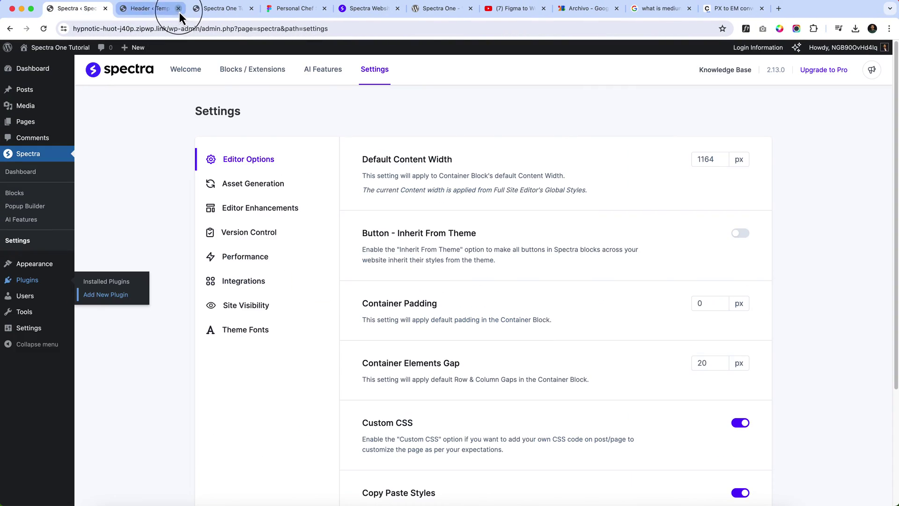
{"action": "left_click", "coordinate": [151, 9]}
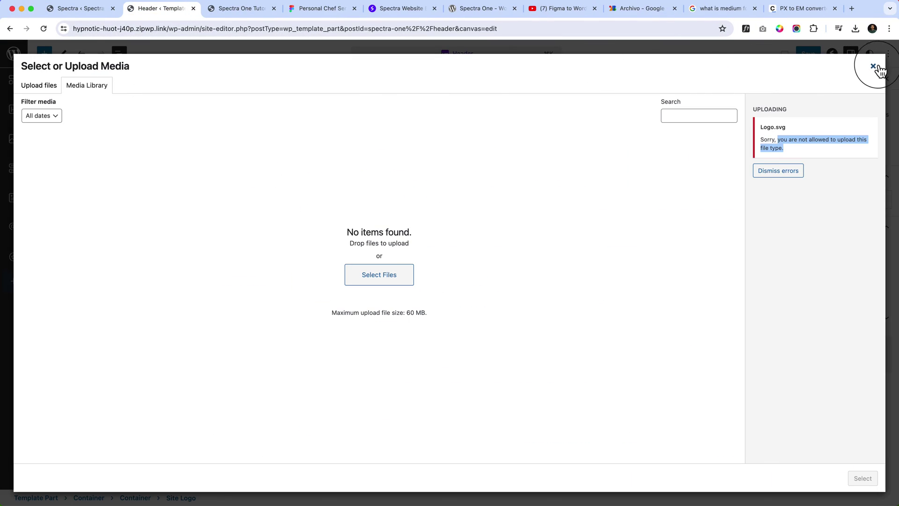
{"action": "left_click", "coordinate": [873, 66]}
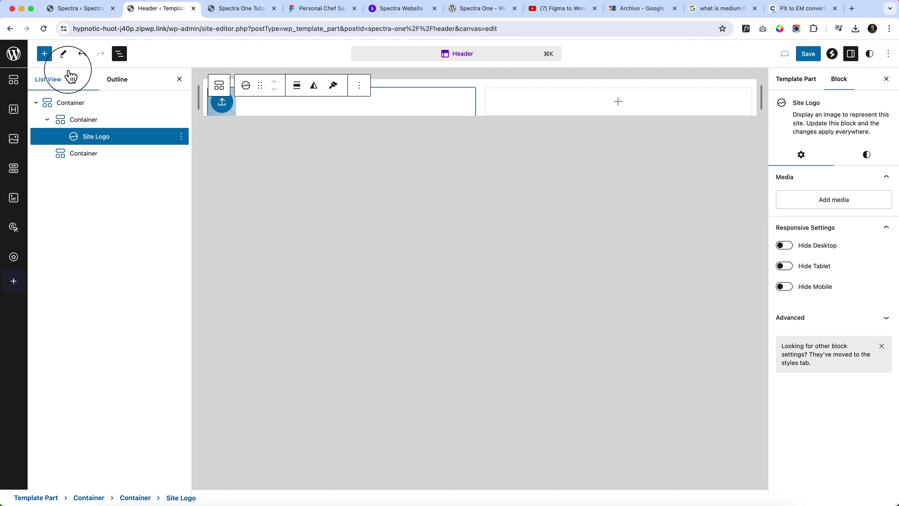
{"action": "left_click", "coordinate": [43, 30]}
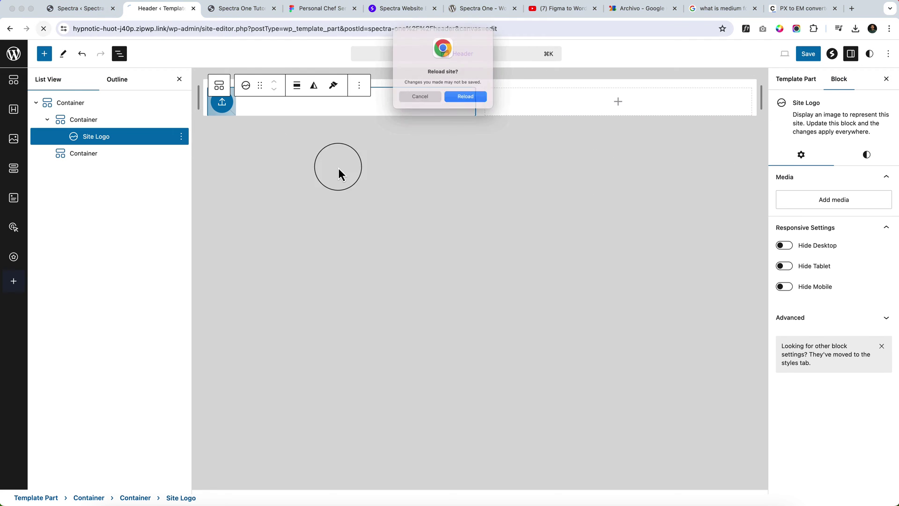
{"action": "left_click", "coordinate": [474, 106]}
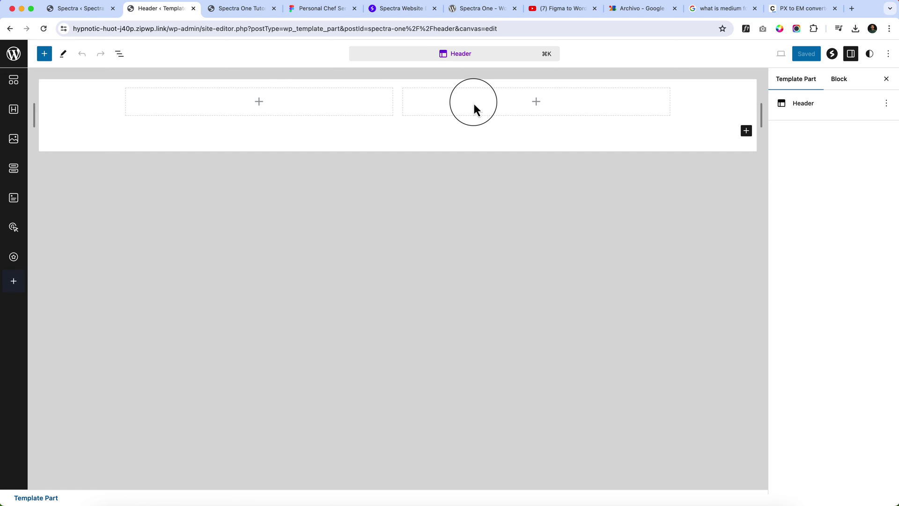
Insert a Site Logo block in the left inner Container and upload Logo.svg from the recent downloads to the media library.
{"action": "left_click", "coordinate": [260, 102]}
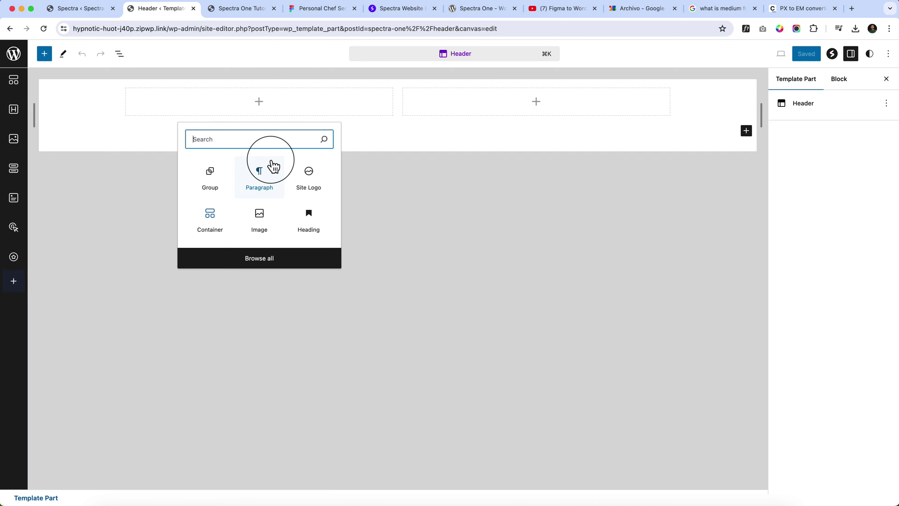
{"action": "left_click", "coordinate": [319, 185]}
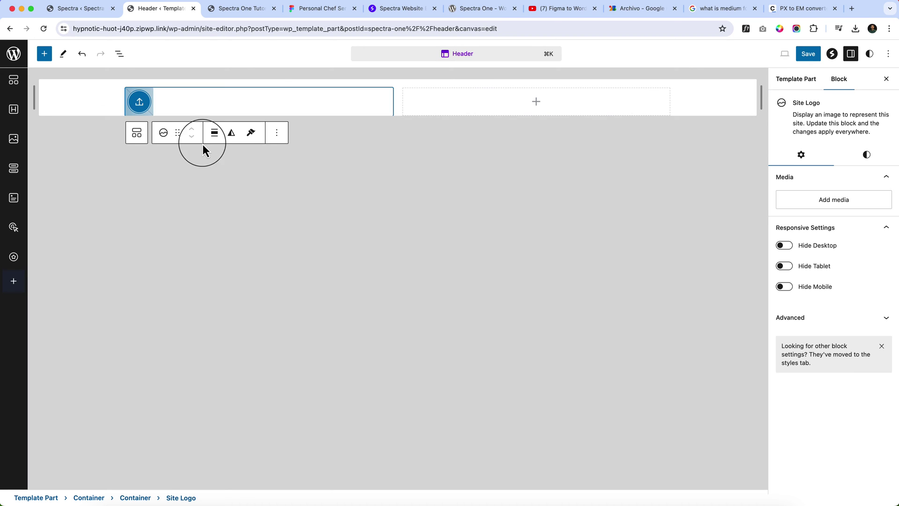
{"action": "left_click", "coordinate": [140, 103]}
{"action": "left_click", "coordinate": [856, 29]}
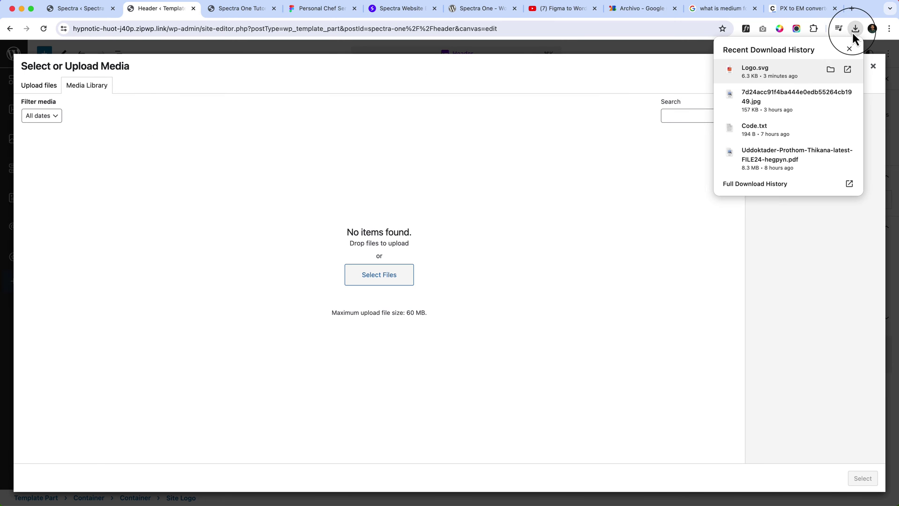
{"action": "left_click_drag", "start_coordinate": [755, 71], "coordinate": [386, 176]}
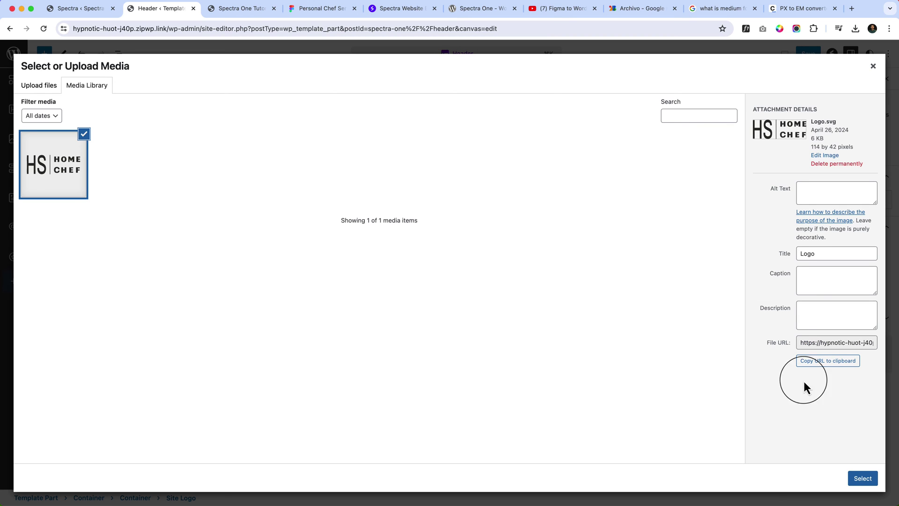
Set the uploaded logo's alt text to "image" and use it as the Site Logo.
{"action": "left_click", "coordinate": [836, 193]}
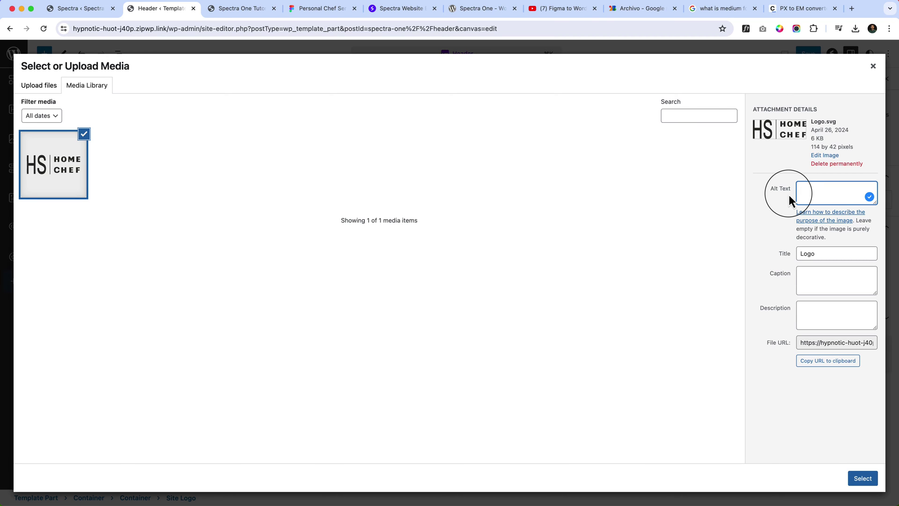
{"action": "type", "text": "image"}
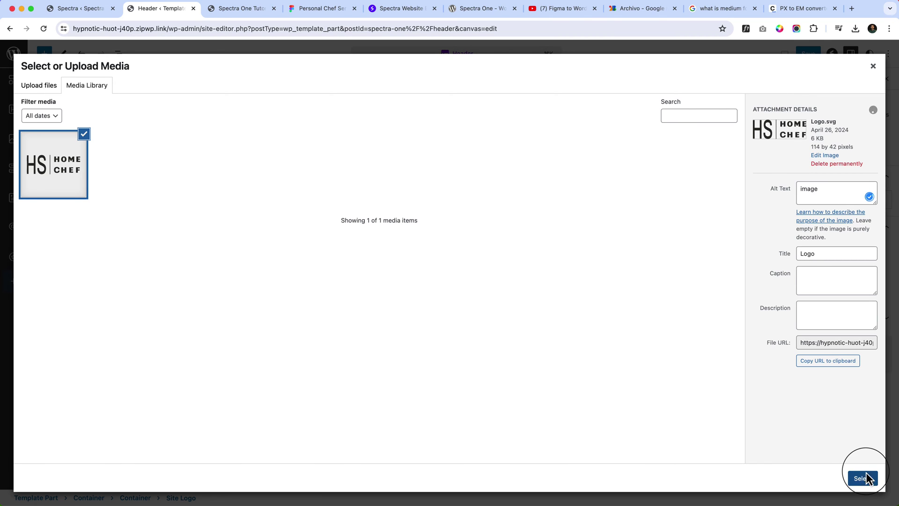
{"action": "left_click", "coordinate": [863, 478]}
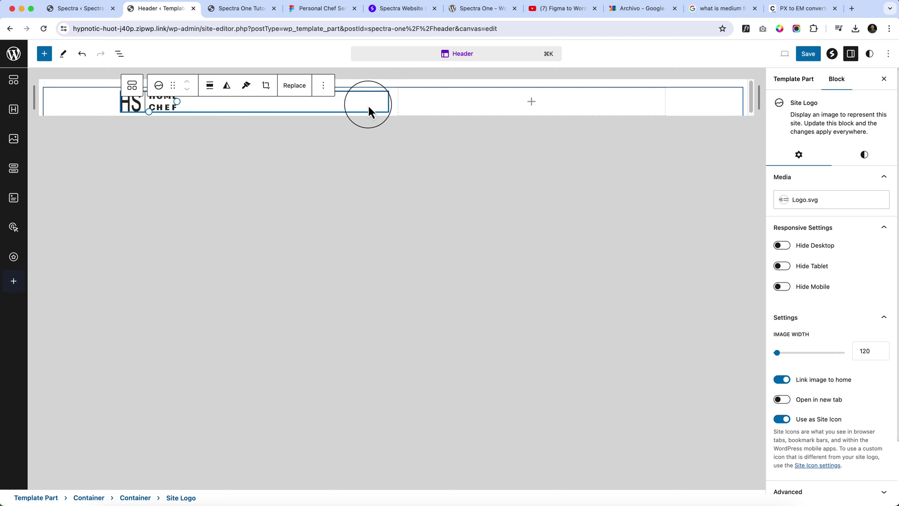
Insert a Navigation block below the Site Logo in the left inner Container and check the menu links in the Figma design.
{"action": "left_click", "coordinate": [117, 58]}
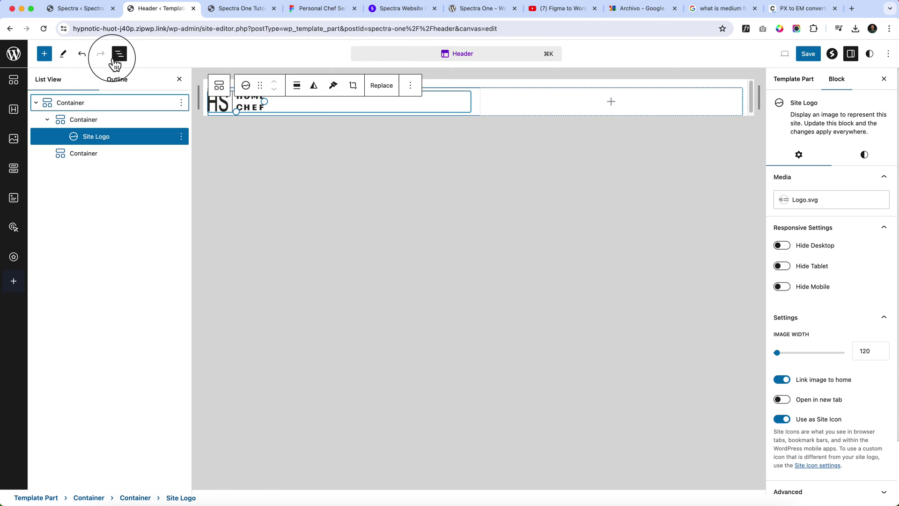
{"action": "left_click", "coordinate": [82, 121]}
{"action": "left_click_drag", "start_coordinate": [144, 145], "coordinate": [162, 130]}
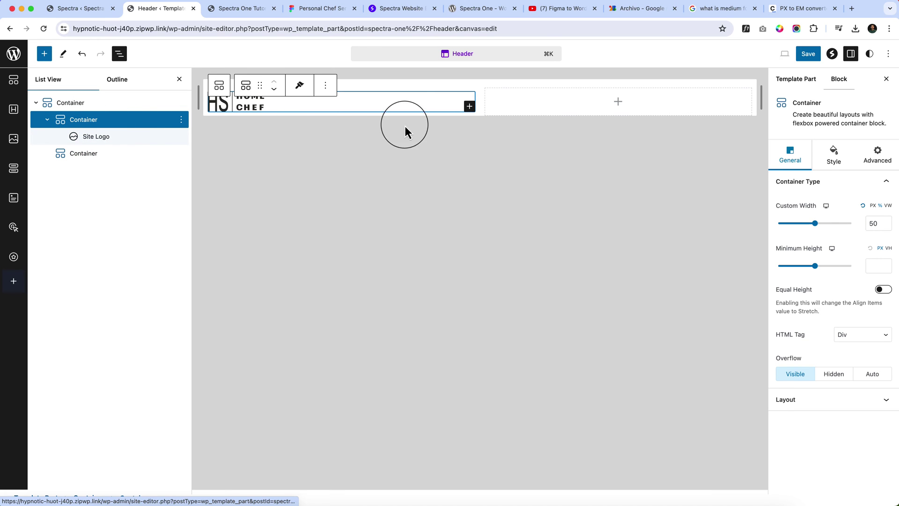
{"action": "left_click", "coordinate": [470, 107]}
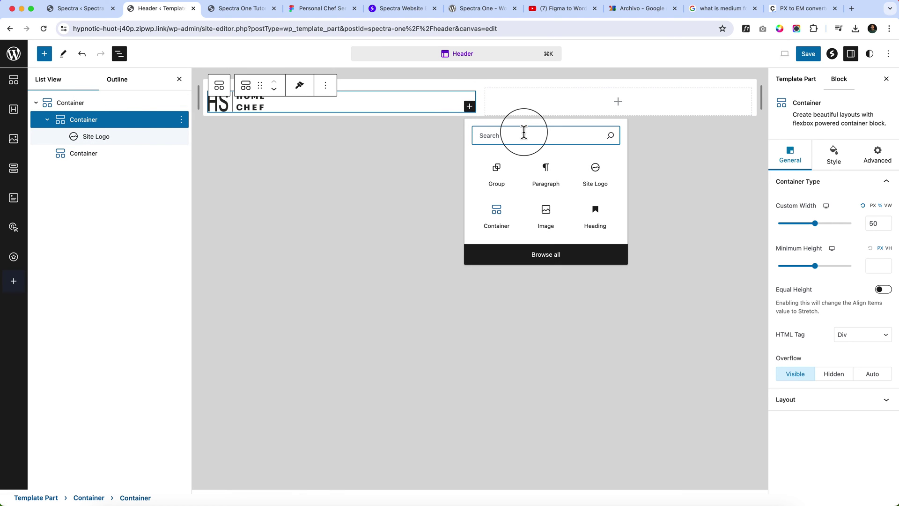
{"action": "type", "text": "navi"}
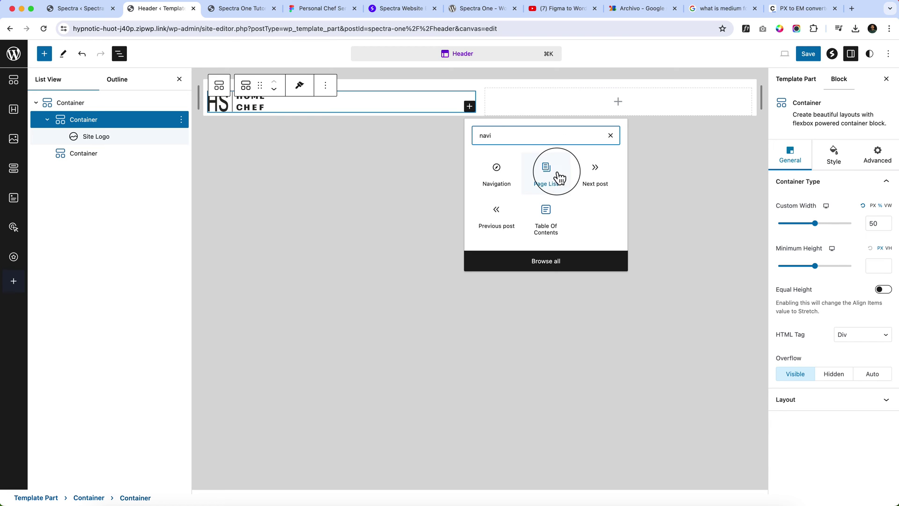
{"action": "left_click", "coordinate": [495, 182]}
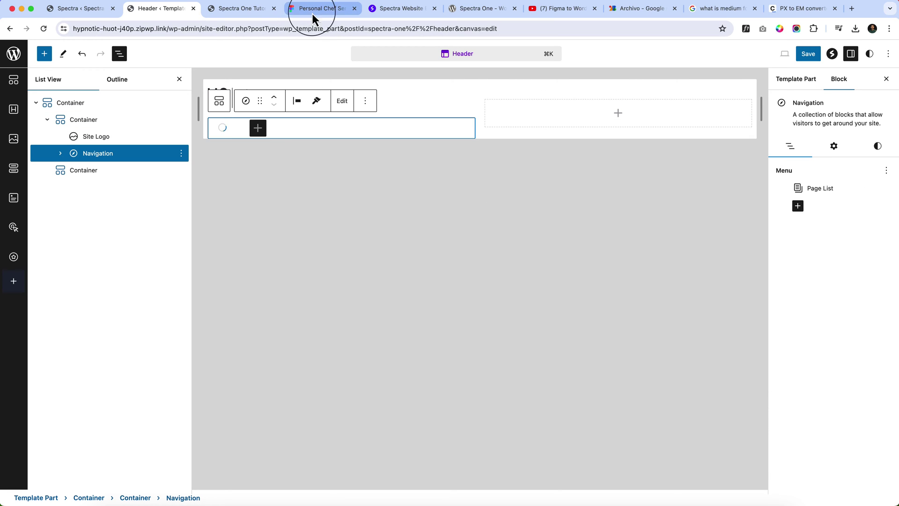
{"action": "left_click", "coordinate": [328, 16]}
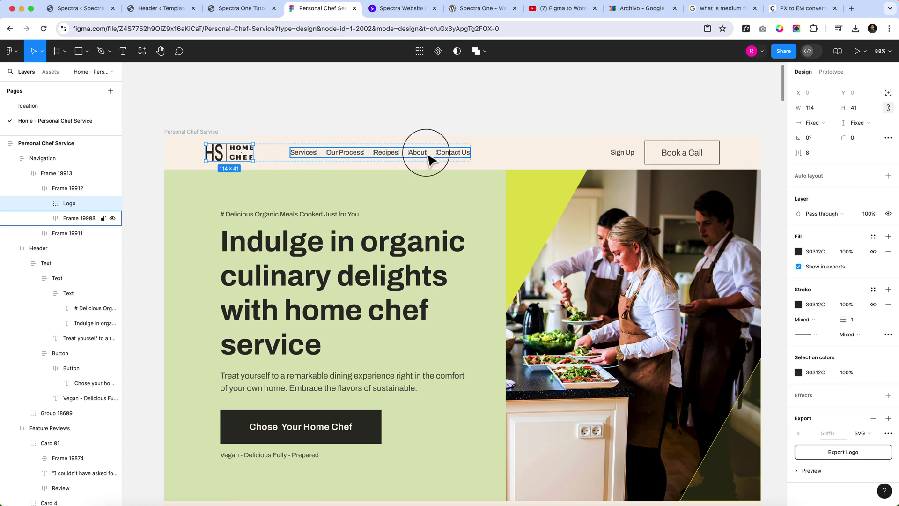
{"action": "left_click", "coordinate": [161, 9]}
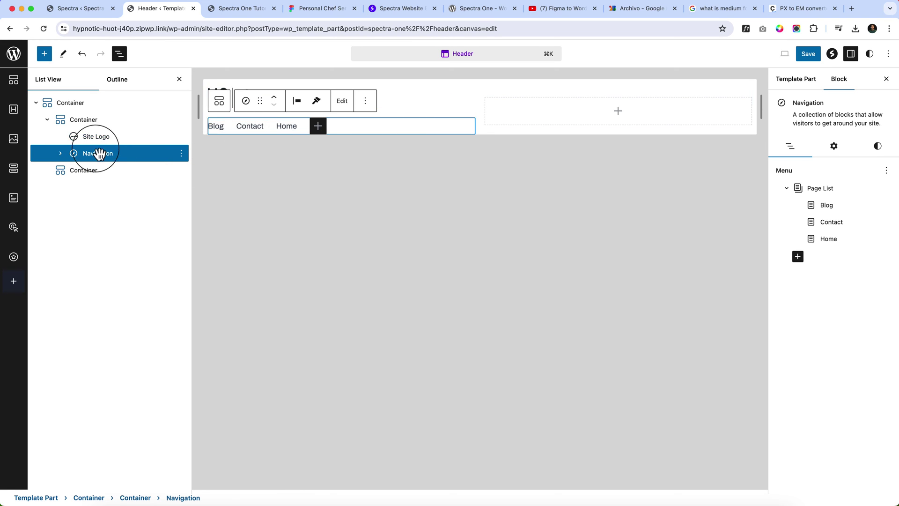
Convert the Navigation block's Page List into editable page links and move Home to the first position.
{"action": "left_click", "coordinate": [61, 154]}
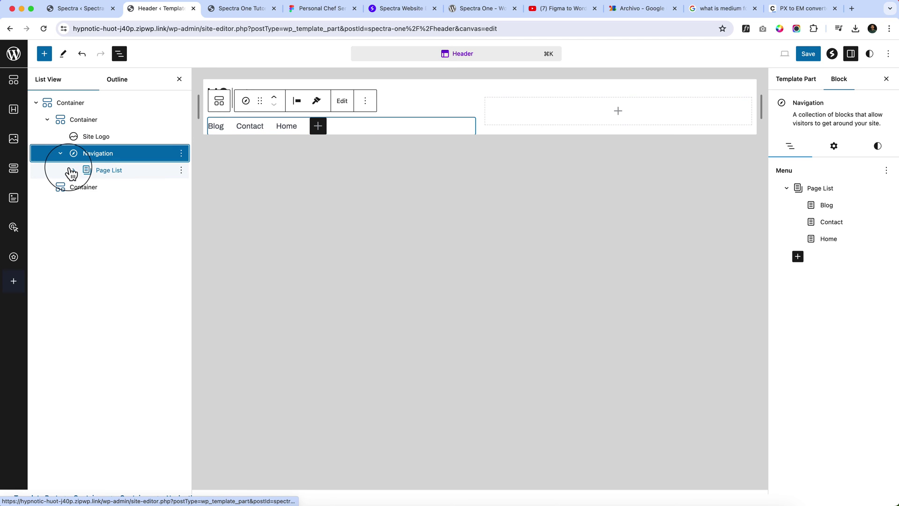
{"action": "left_click", "coordinate": [74, 170]}
{"action": "left_click_drag", "start_coordinate": [144, 218], "coordinate": [142, 195]}
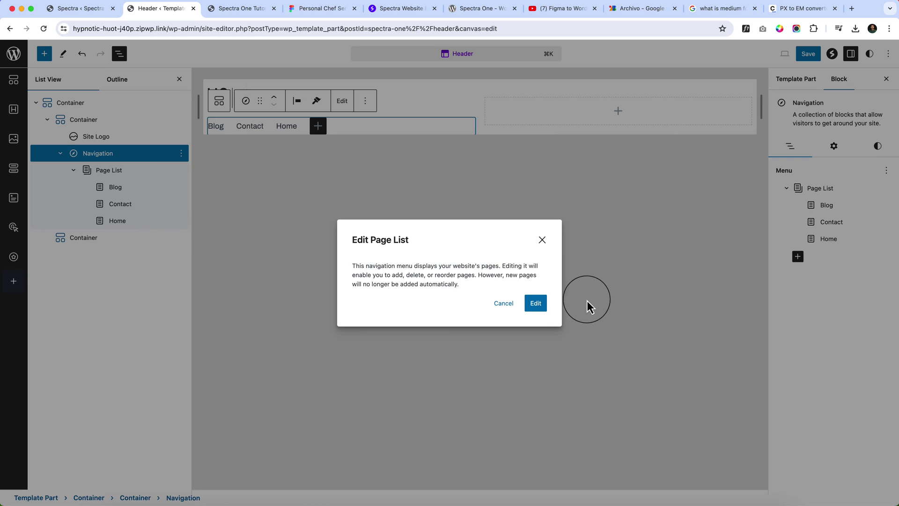
{"action": "left_click", "coordinate": [536, 304]}
{"action": "left_click_drag", "start_coordinate": [118, 201], "coordinate": [124, 174]}
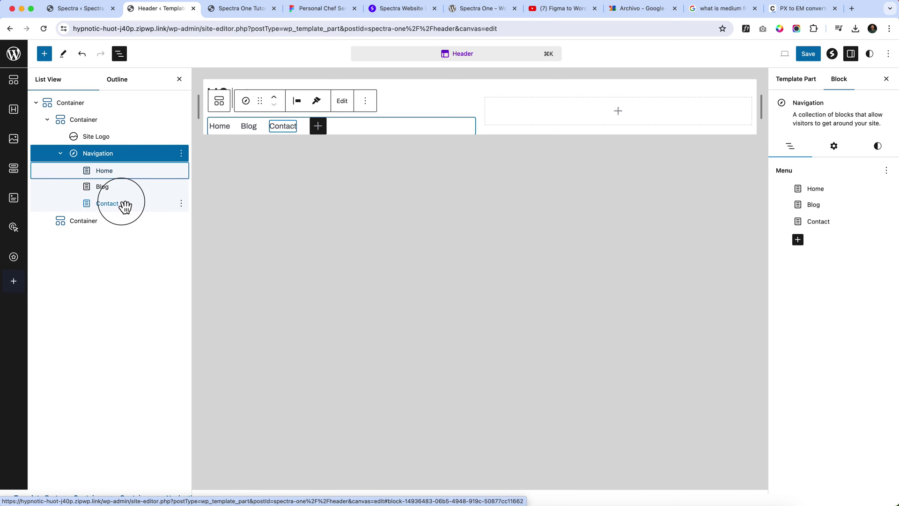
Add a navigation link after Contact that creates a draft page named "About us".
{"action": "left_click", "coordinate": [319, 127]}
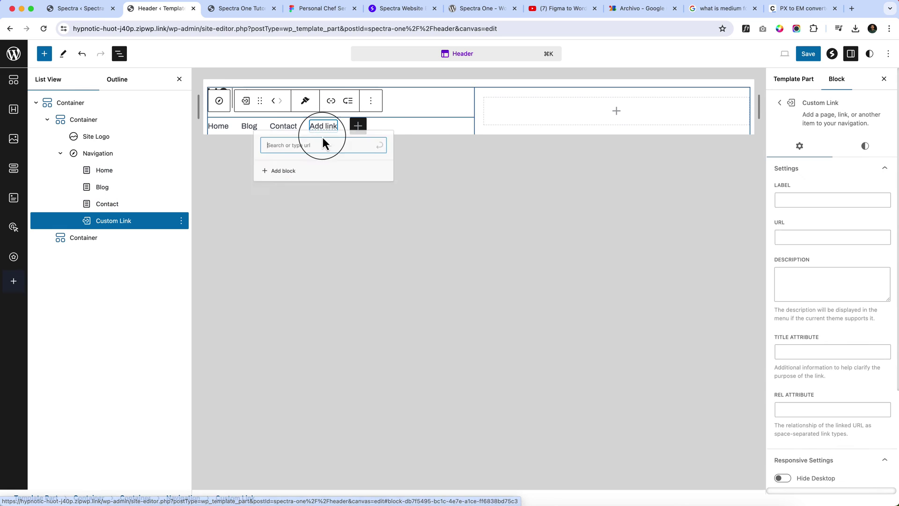
{"action": "type", "text": "About s"}
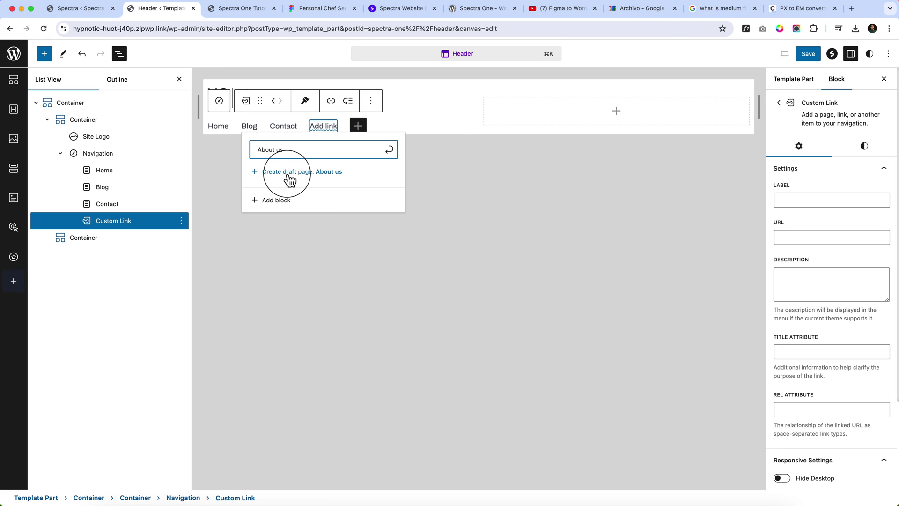
{"action": "left_click", "coordinate": [290, 180]}
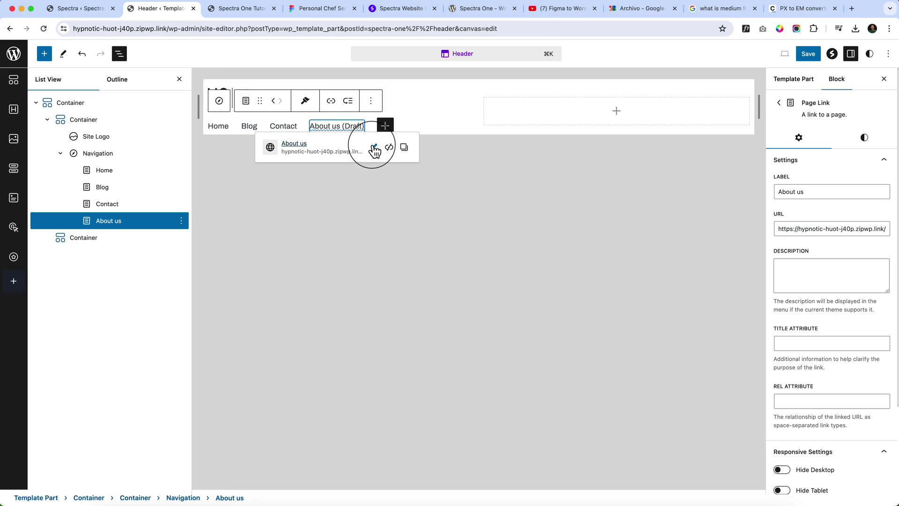
{"action": "left_click", "coordinate": [373, 147]}
{"action": "left_click", "coordinate": [366, 241]}
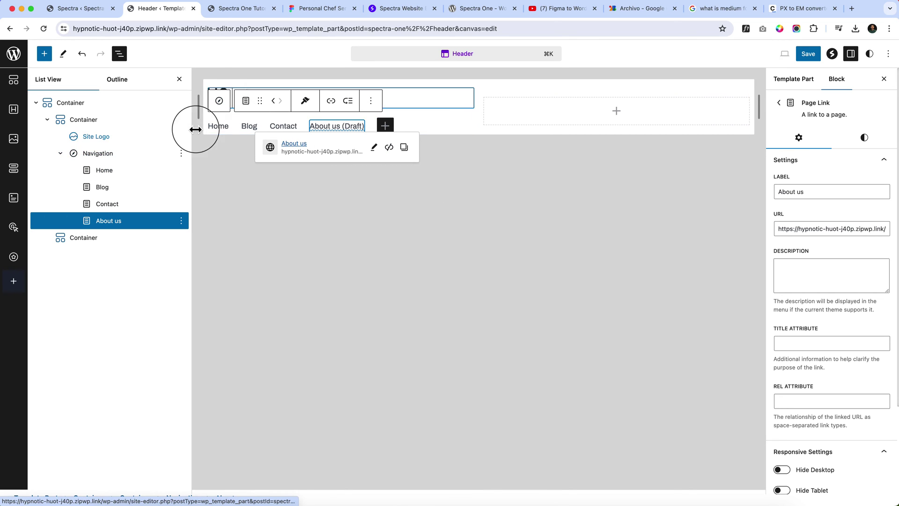
Add another link at the end of the Navigation block that creates a draft page named "Services".
{"action": "left_click", "coordinate": [221, 103]}
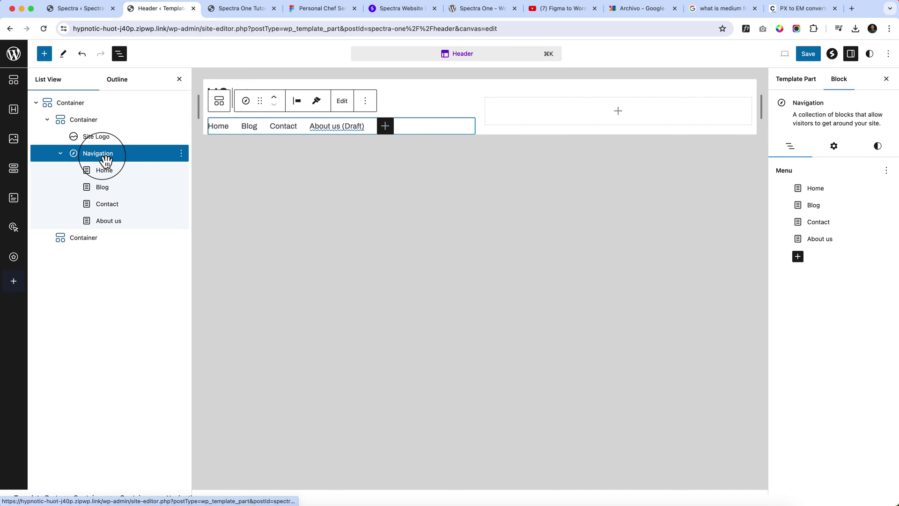
{"action": "left_click", "coordinate": [385, 127]}
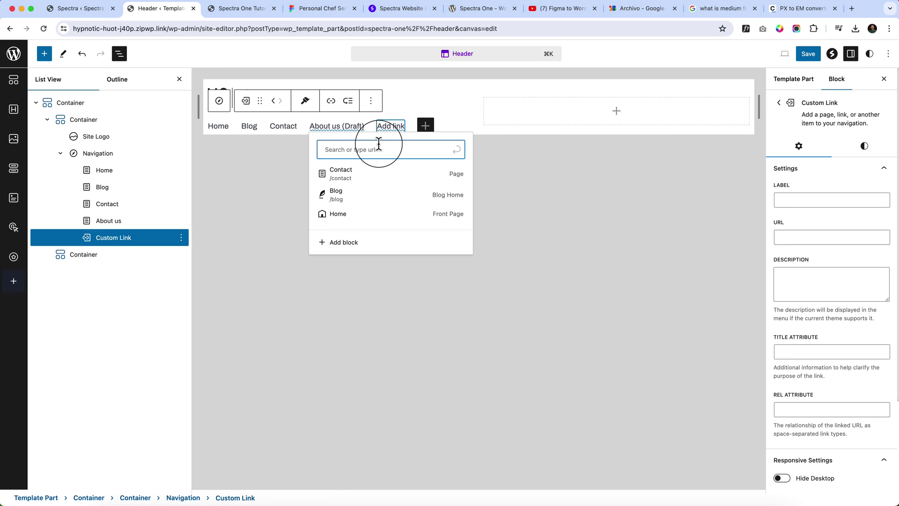
{"action": "left_click", "coordinate": [379, 145]}
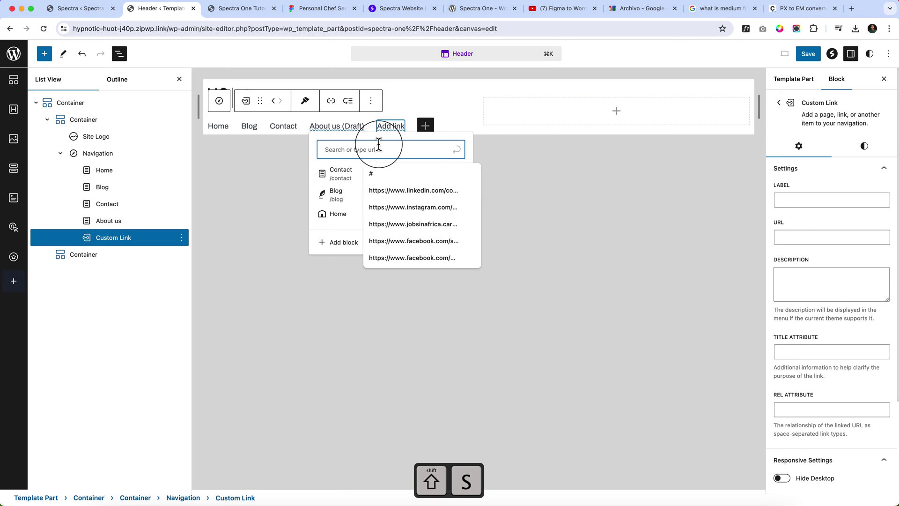
{"action": "type", "text": "Services"}
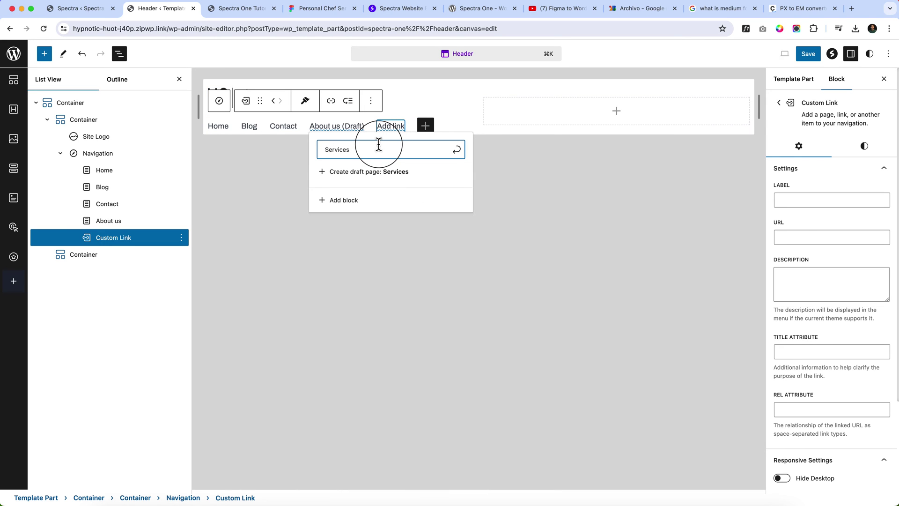
{"action": "left_click", "coordinate": [359, 173]}
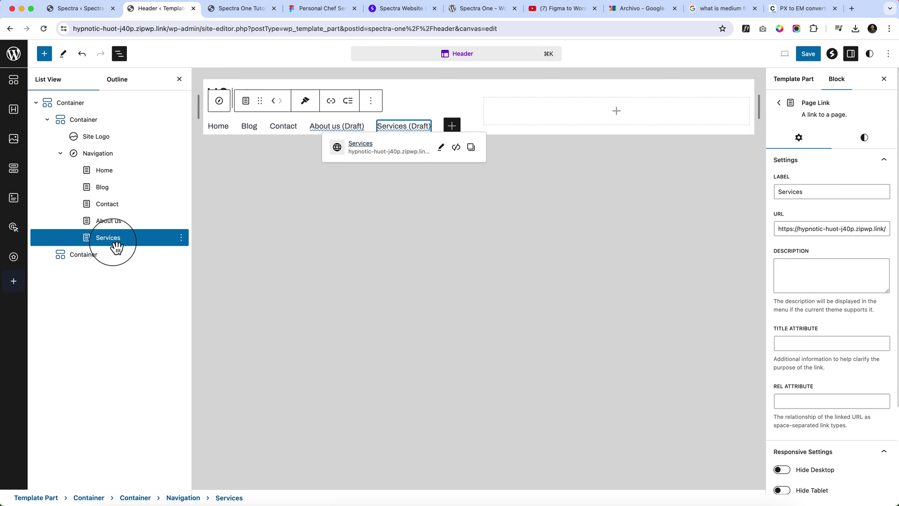
Reorder the Navigation links so About us and Services follow Home, ahead of Blog and Contact.
{"action": "left_click", "coordinate": [274, 102]}
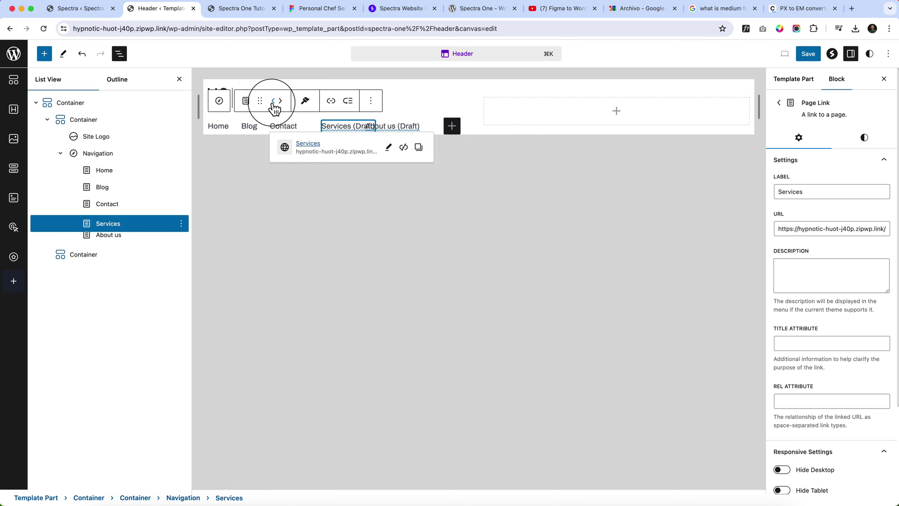
{"action": "left_click", "coordinate": [273, 102]}
{"action": "left_click", "coordinate": [273, 102]}
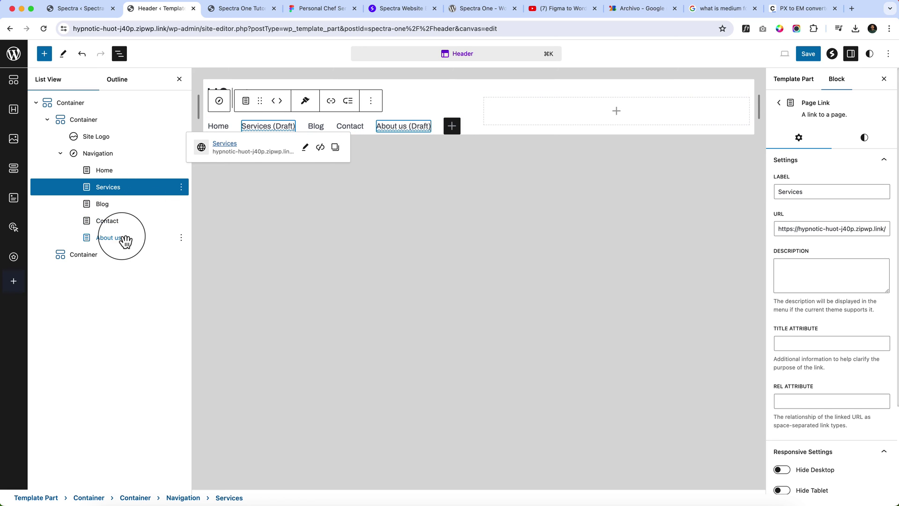
{"action": "left_click_drag", "start_coordinate": [123, 237], "coordinate": [133, 187]}
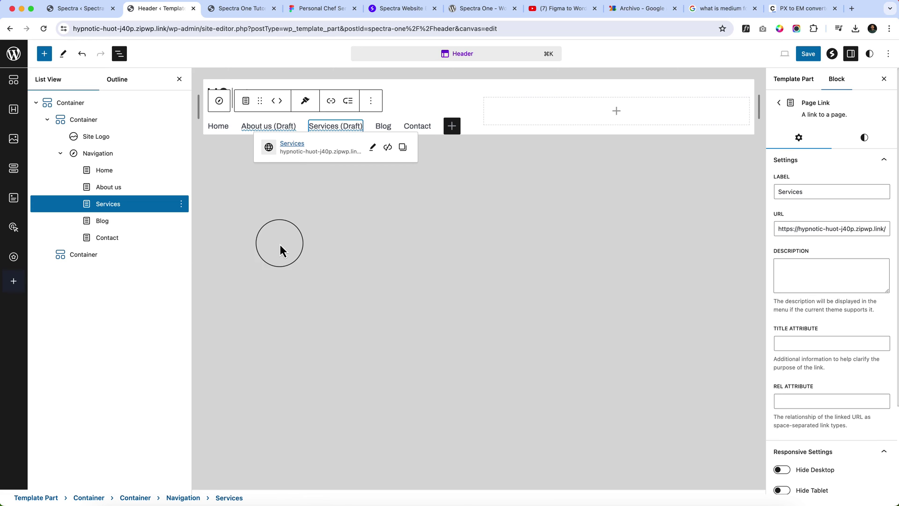
Save the Icon, Logo, Header and Navigation changes and reload the site's front page.
{"action": "left_click", "coordinate": [808, 53]}
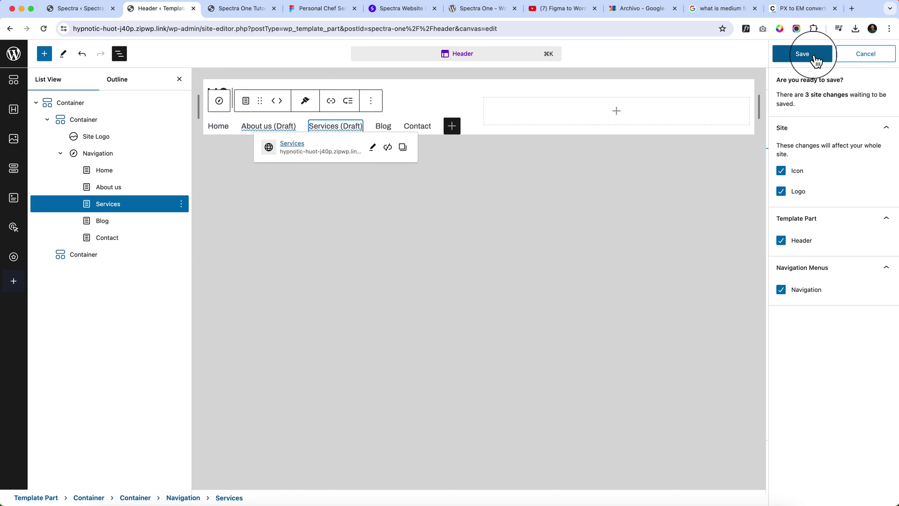
{"action": "left_click", "coordinate": [813, 55]}
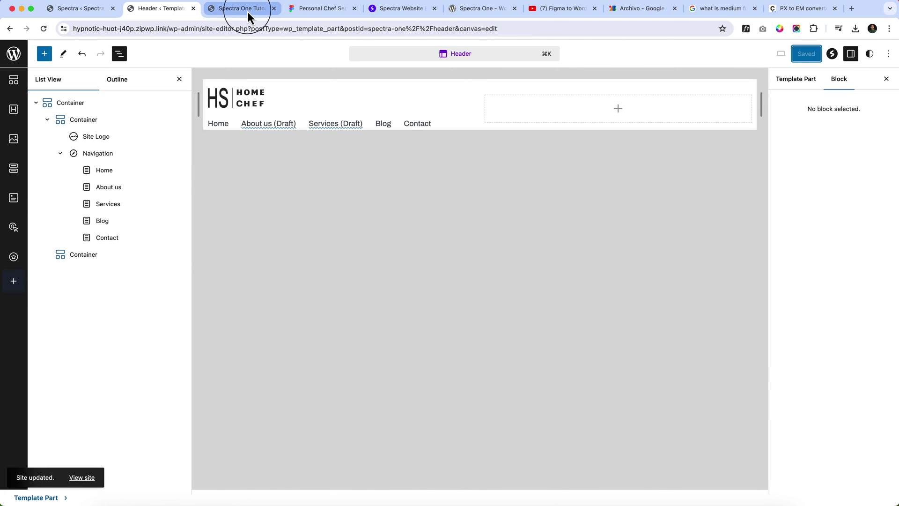
{"action": "left_click", "coordinate": [248, 11]}
{"action": "right_click", "coordinate": [312, 135]}
{"action": "left_click", "coordinate": [339, 161]}
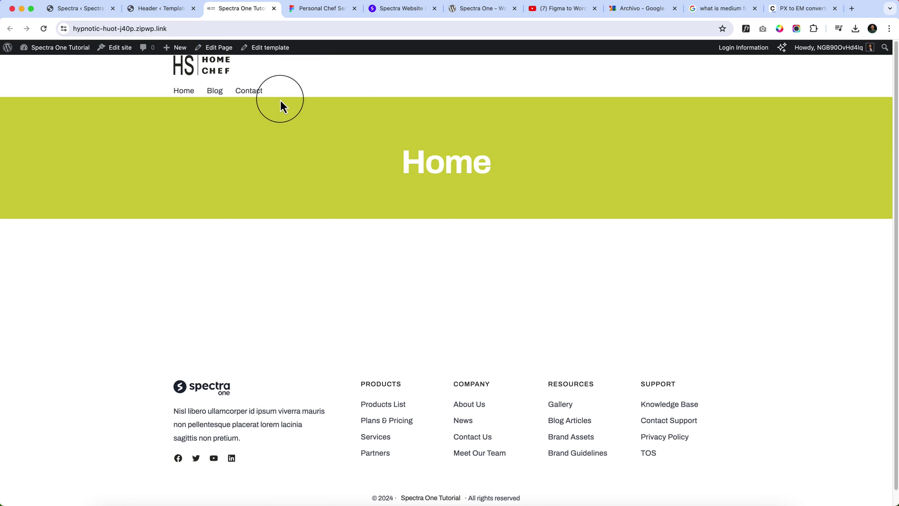
Open the All Pages list from the WordPress dashboard in a new browser tab.
{"action": "left_click", "coordinate": [81, 9]}
{"action": "mouse_move", "coordinate": [66, 123]}
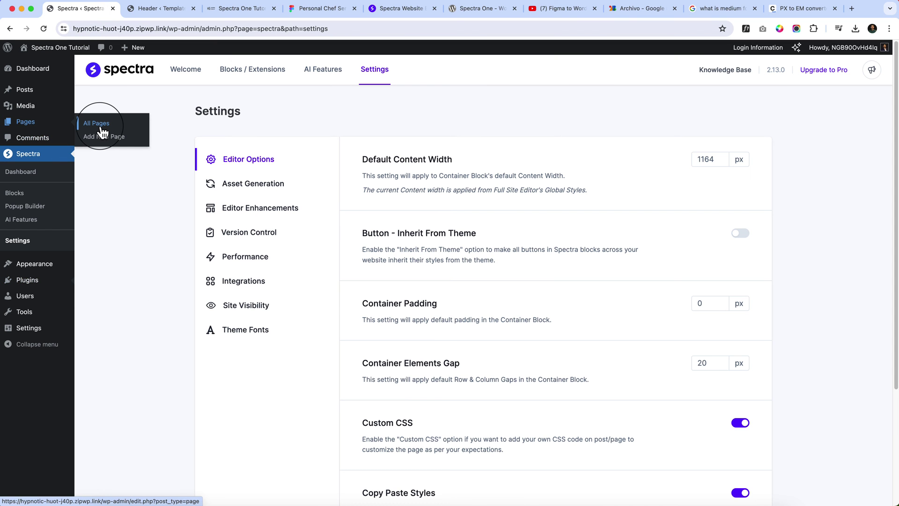
{"action": "right_click", "coordinate": [101, 127]}
{"action": "left_click", "coordinate": [129, 130]}
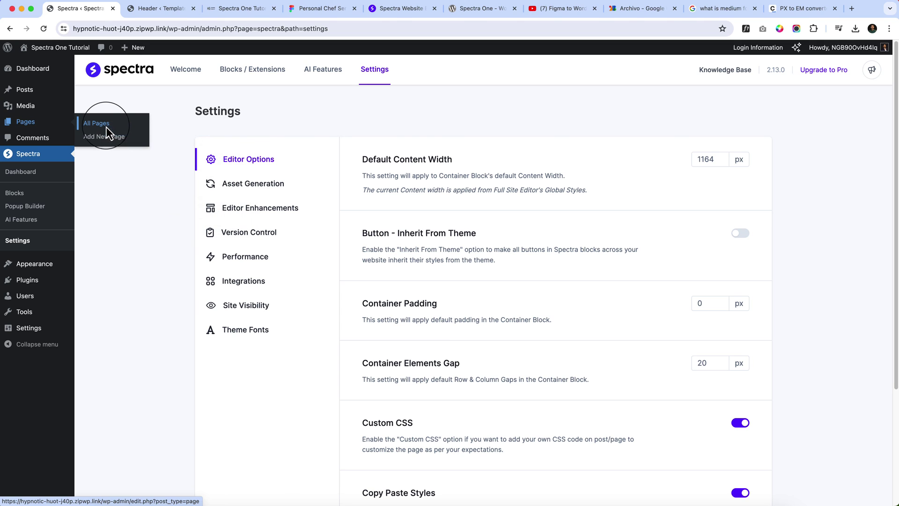
{"action": "left_click", "coordinate": [147, 10]}
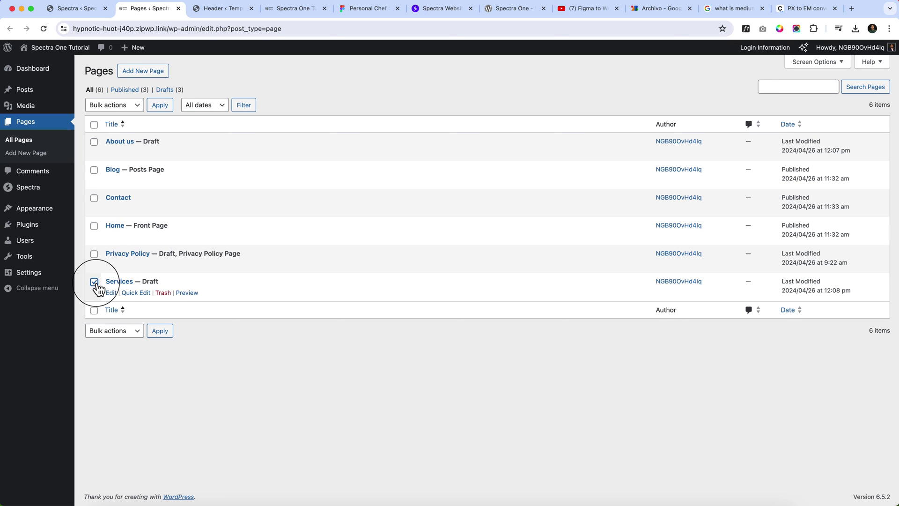
Bulk-edit the About us and Services draft pages to Published status and return to the site's front page.
{"action": "left_click", "coordinate": [94, 142]}
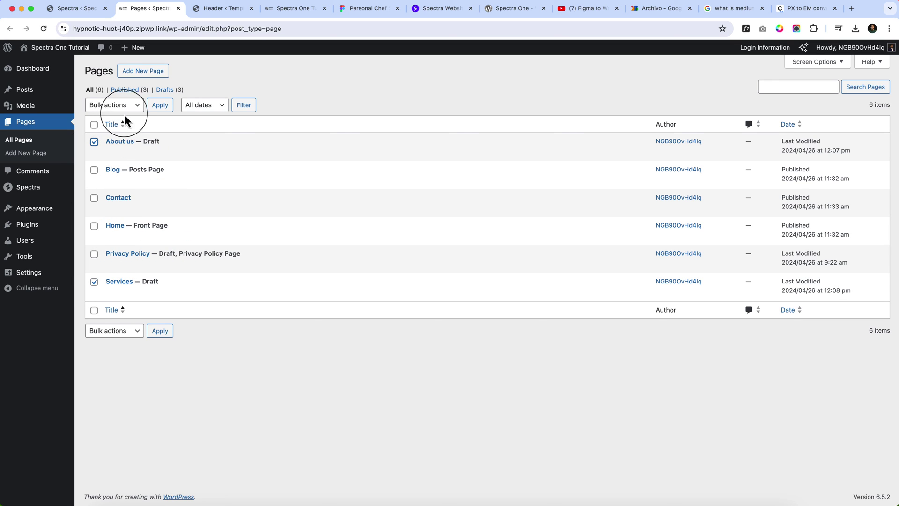
{"action": "left_click", "coordinate": [134, 106]}
{"action": "left_click", "coordinate": [100, 116]}
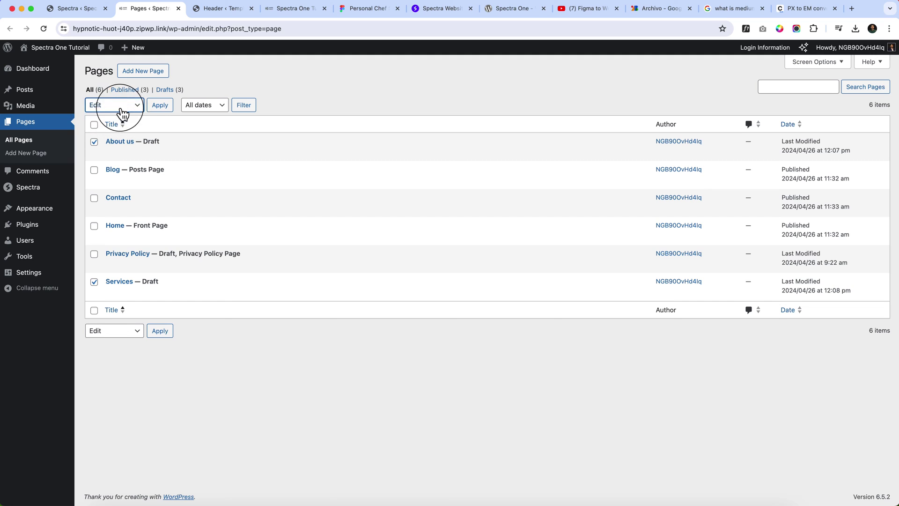
{"action": "left_click", "coordinate": [160, 107]}
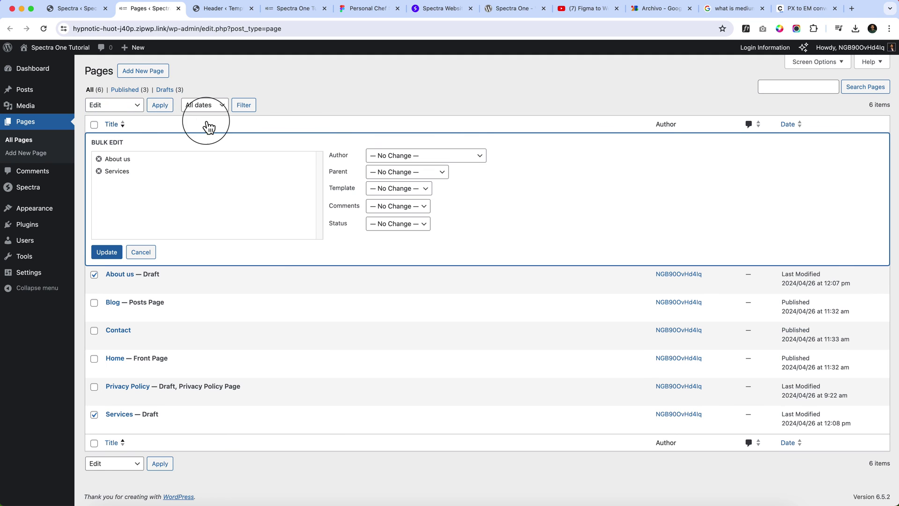
{"action": "left_click", "coordinate": [383, 225]}
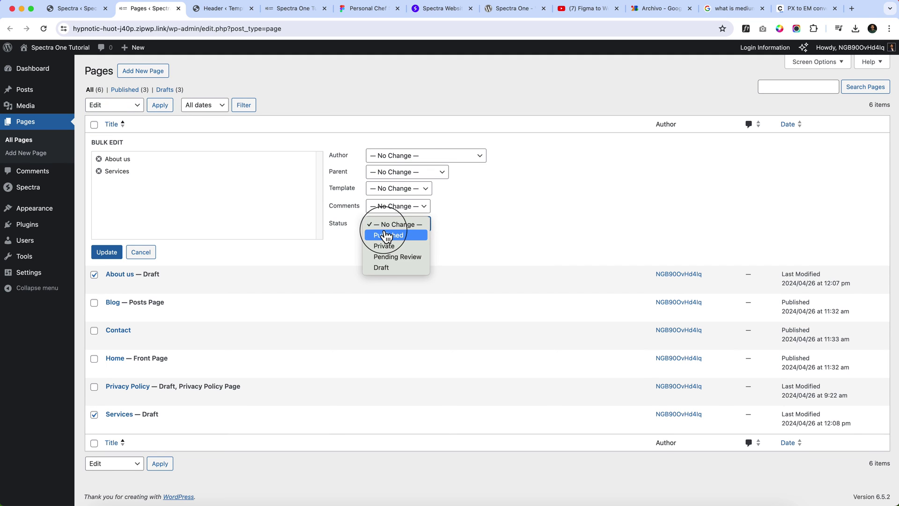
{"action": "left_click", "coordinate": [387, 235]}
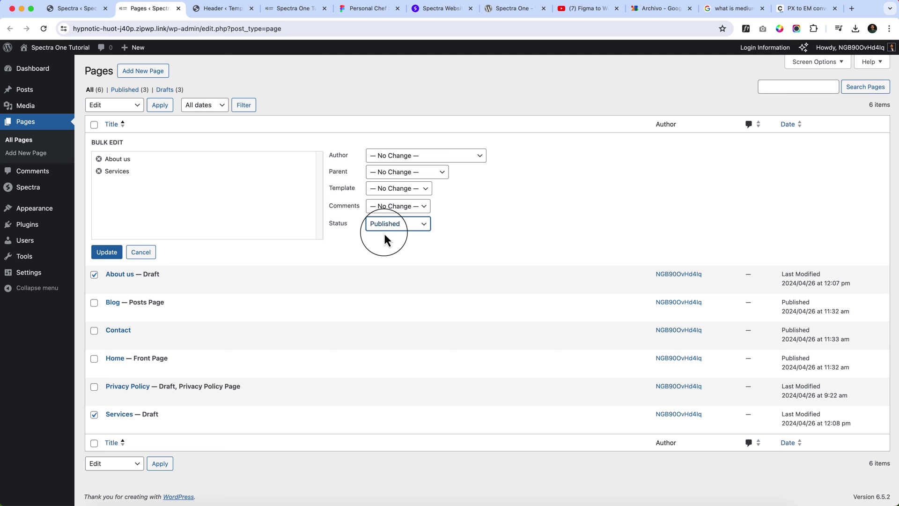
{"action": "left_click", "coordinate": [111, 252]}
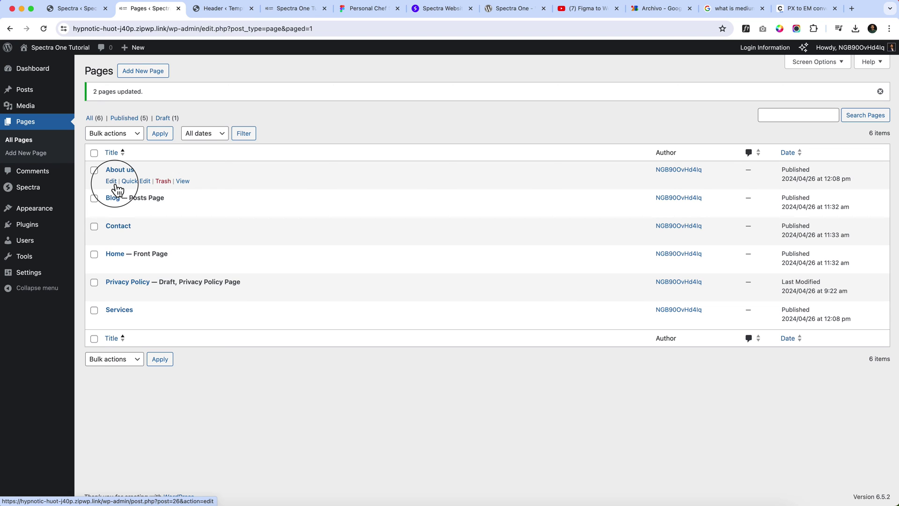
{"action": "left_click", "coordinate": [281, 8]}
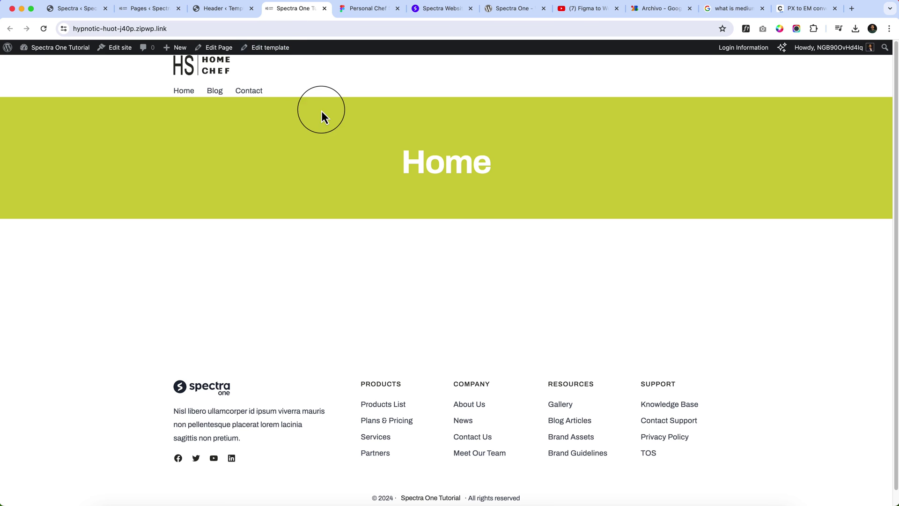
Reload the site's front page to check the navigation menu, and view the Figma header design before returning to the Header editor.
{"action": "right_click", "coordinate": [318, 116]}
{"action": "left_click", "coordinate": [347, 142]}
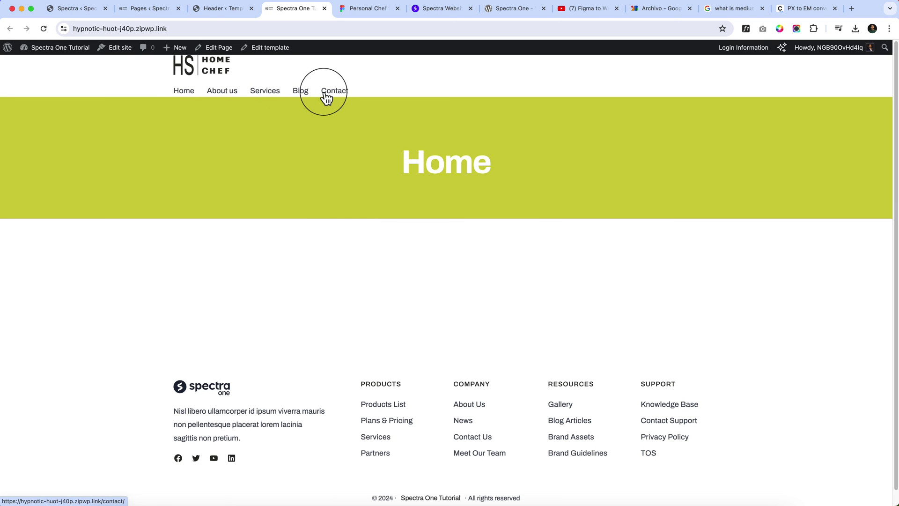
{"action": "left_click", "coordinate": [201, 14]}
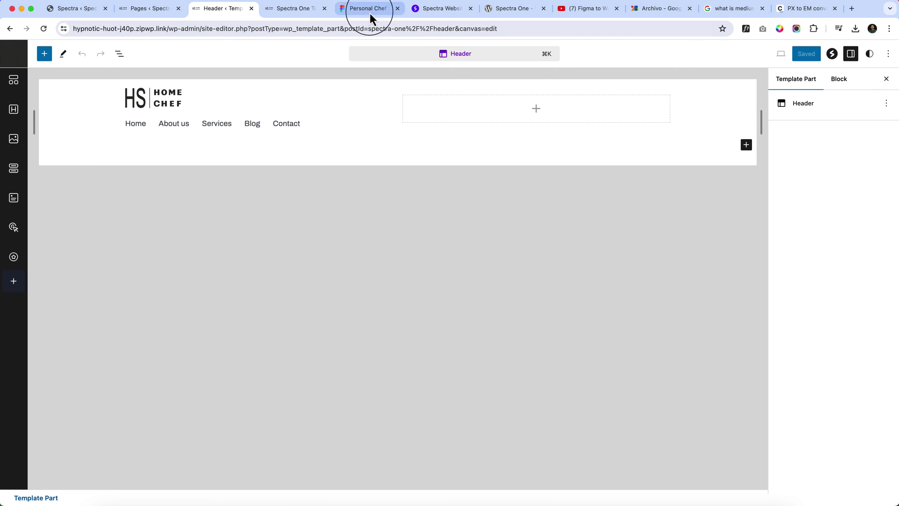
{"action": "left_click", "coordinate": [370, 13]}
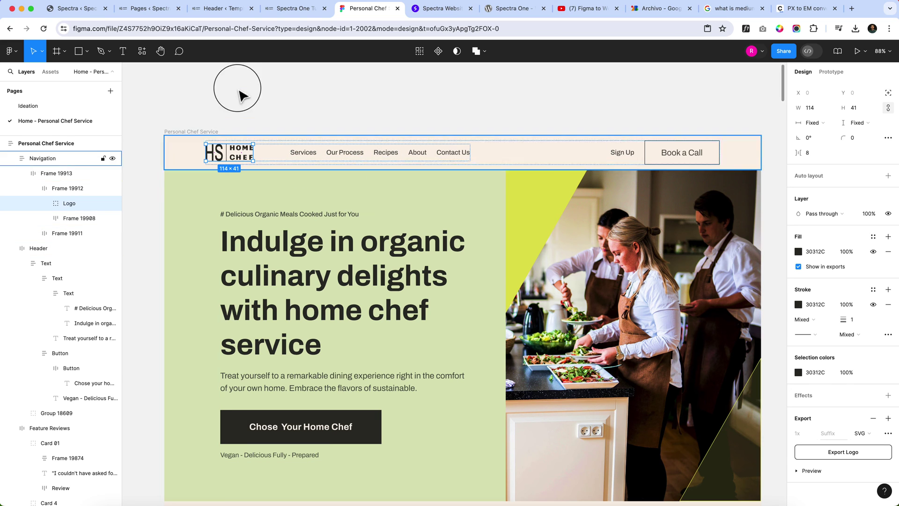
{"action": "left_click", "coordinate": [229, 15]}
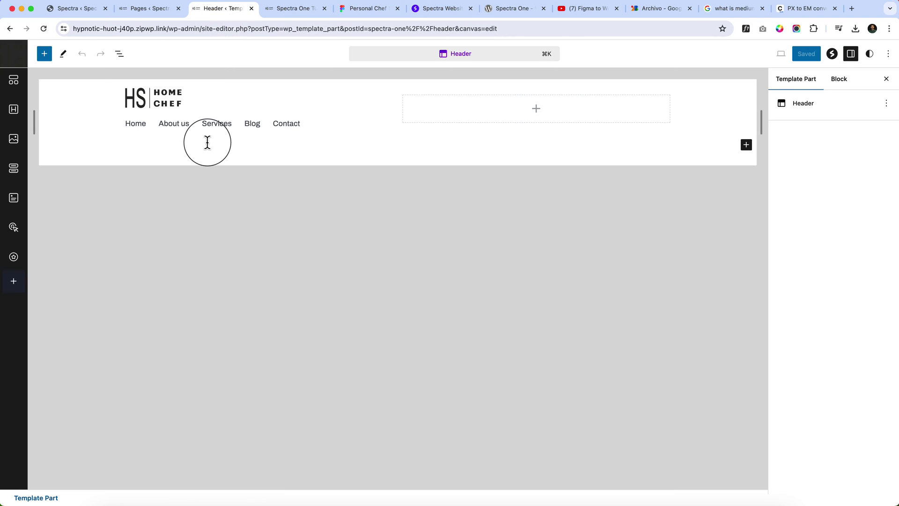
Nest two Spectra containers inside the header's first column and move the Site Logo into one and the Navigation into the other.
{"action": "left_click", "coordinate": [120, 55]}
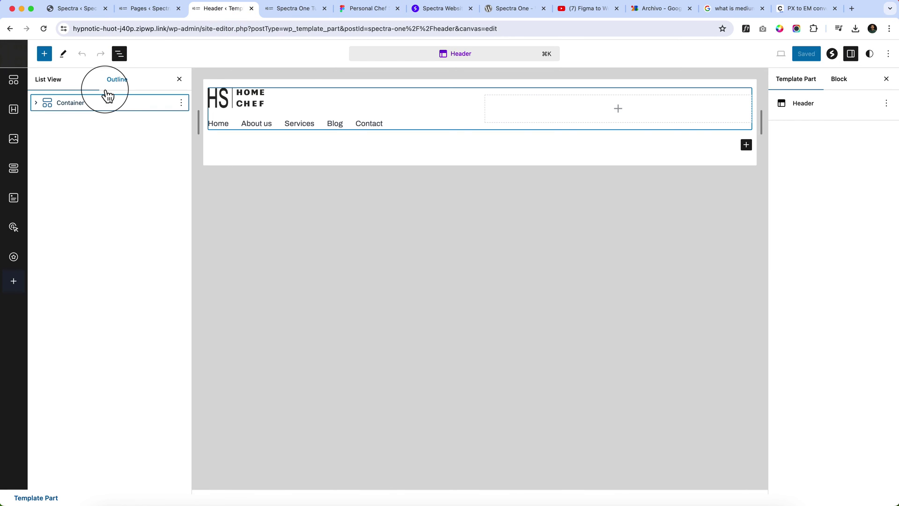
{"action": "left_click", "coordinate": [39, 105]}
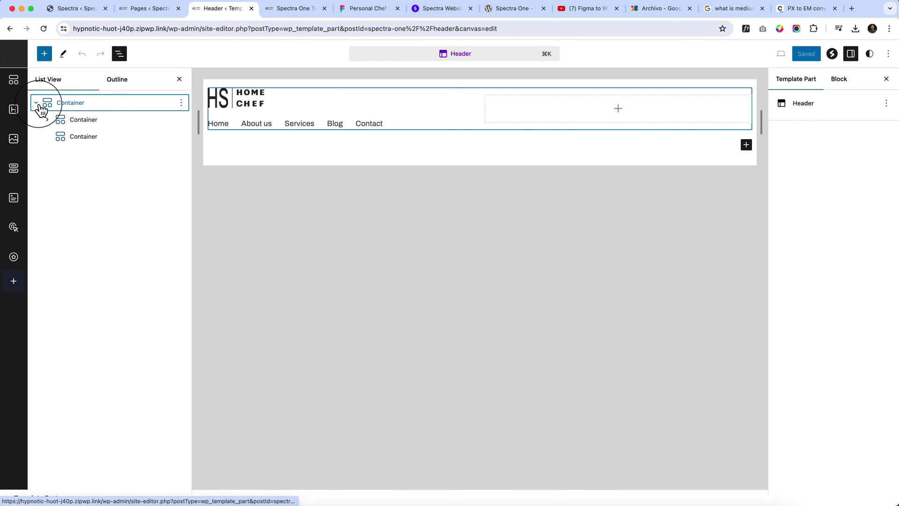
{"action": "left_click", "coordinate": [93, 127]}
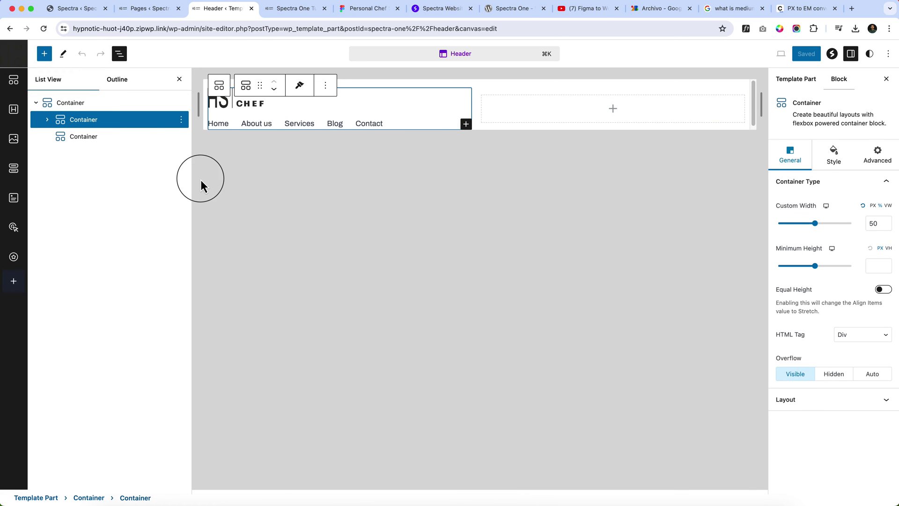
{"action": "left_click", "coordinate": [470, 130]}
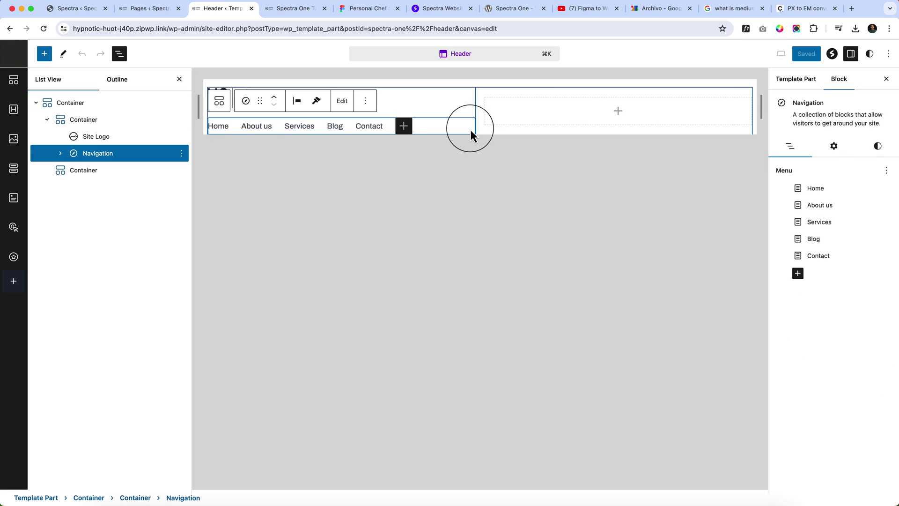
{"action": "left_click", "coordinate": [108, 121]}
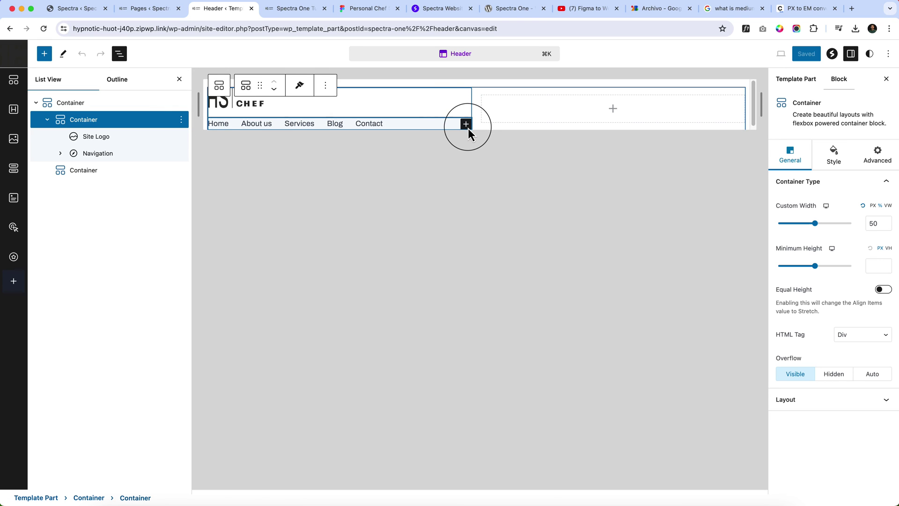
{"action": "left_click_drag", "start_coordinate": [14, 79], "coordinate": [379, 94]}
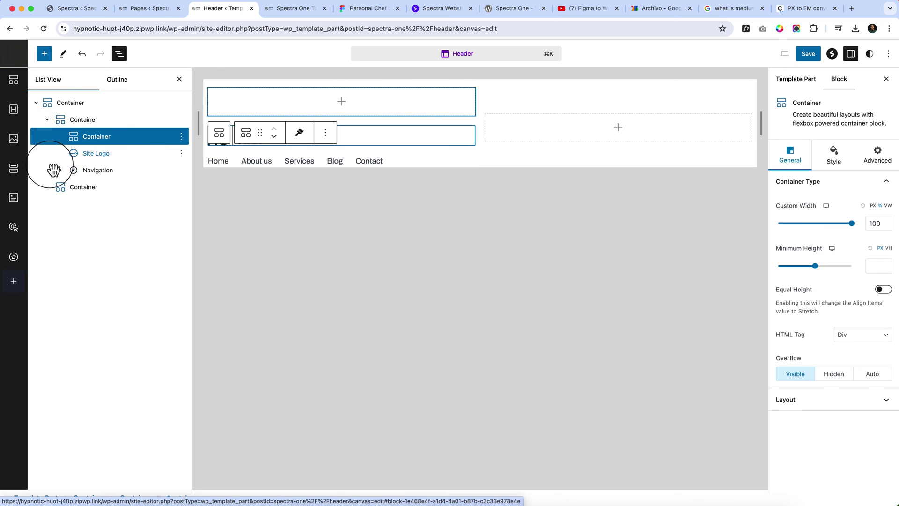
{"action": "left_click_drag", "start_coordinate": [14, 80], "coordinate": [105, 137]}
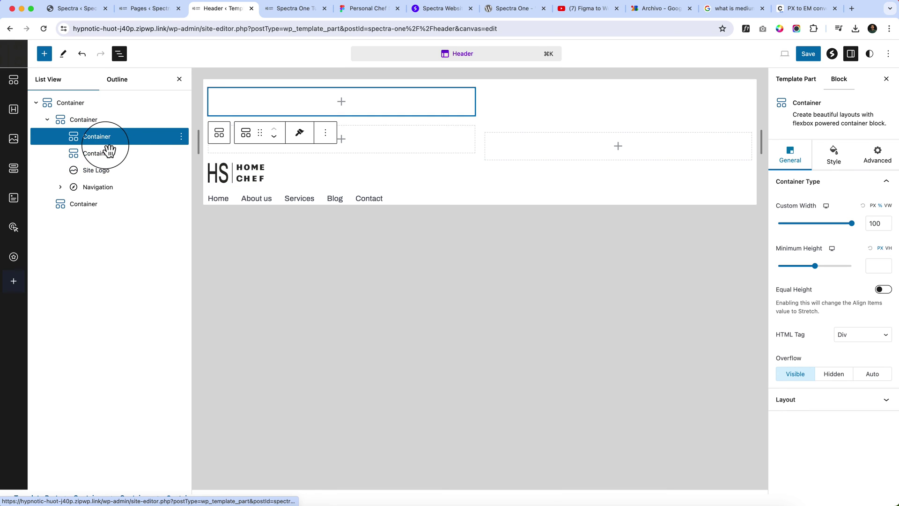
{"action": "left_click_drag", "start_coordinate": [91, 170], "coordinate": [114, 148]}
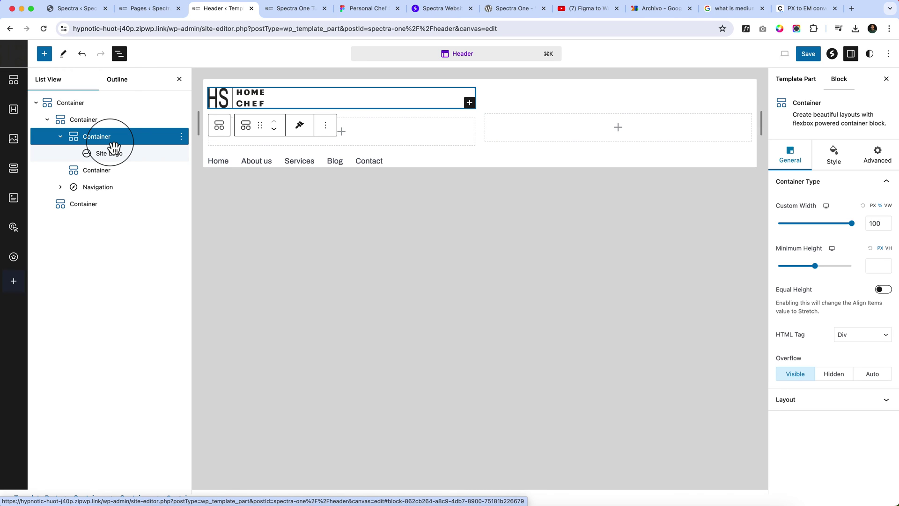
{"action": "left_click_drag", "start_coordinate": [84, 191], "coordinate": [111, 177]}
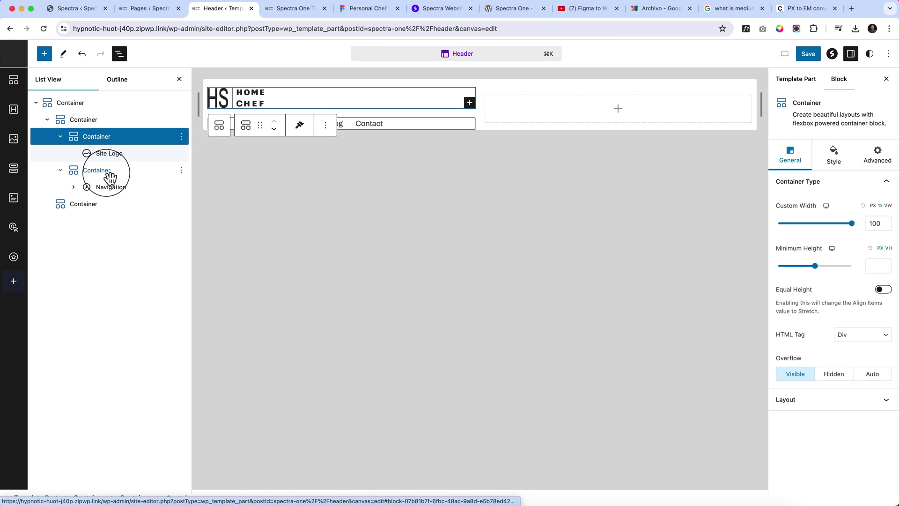
Set the flex direction of the header's first column container to row.
{"action": "left_click", "coordinate": [78, 122]}
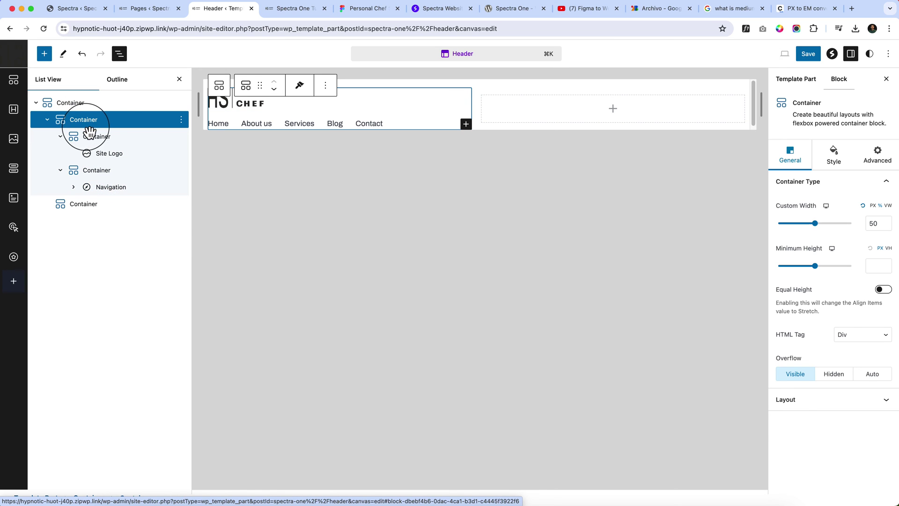
{"action": "left_click", "coordinate": [802, 402]}
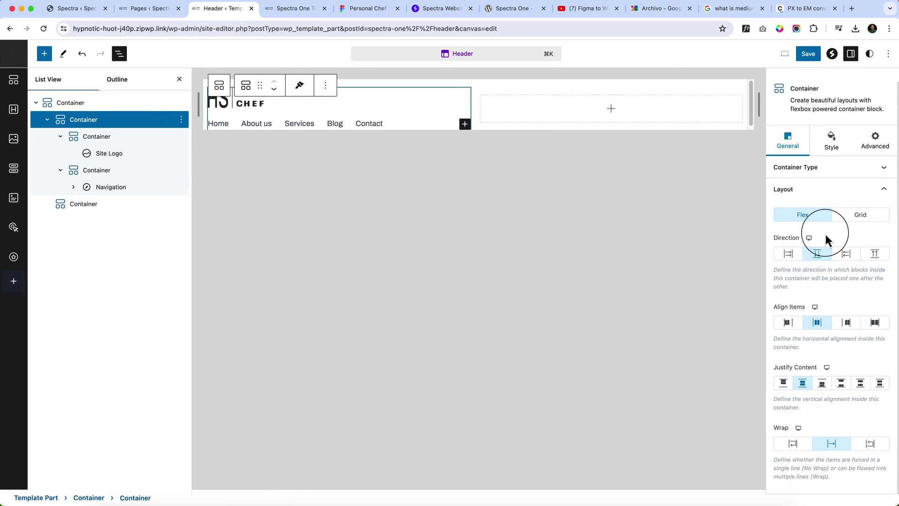
{"action": "left_click", "coordinate": [788, 255]}
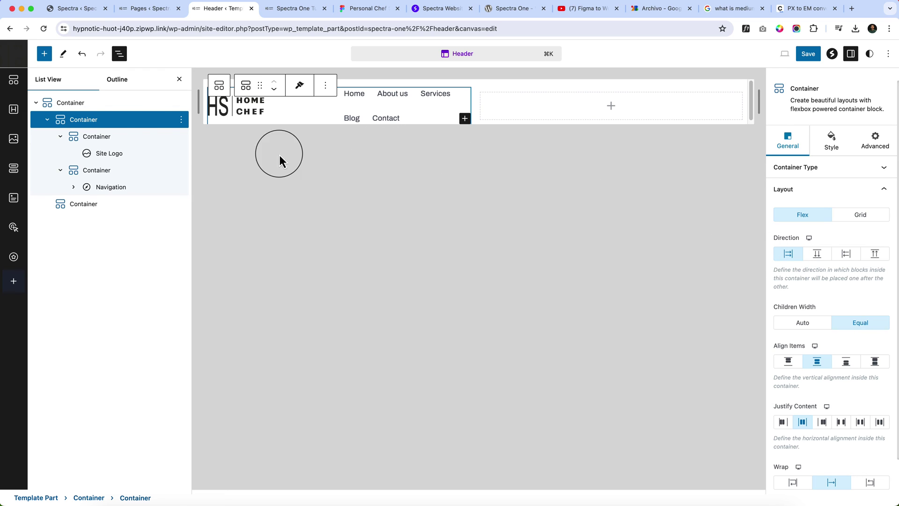
Move the Site Logo and Navigation directly into the first column container and delete the two emptied nested containers.
{"action": "left_click", "coordinate": [103, 138]}
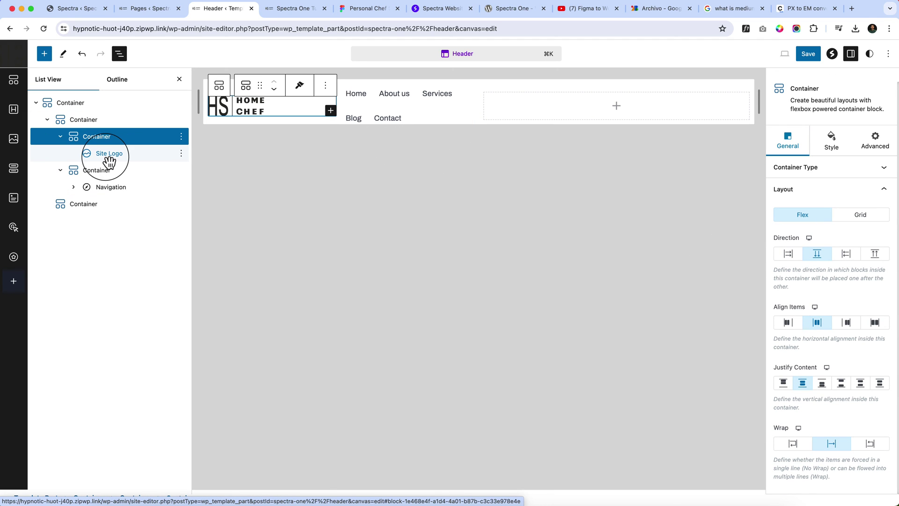
{"action": "left_click_drag", "start_coordinate": [109, 161], "coordinate": [117, 136]}
{"action": "left_click_drag", "start_coordinate": [109, 187], "coordinate": [120, 155]}
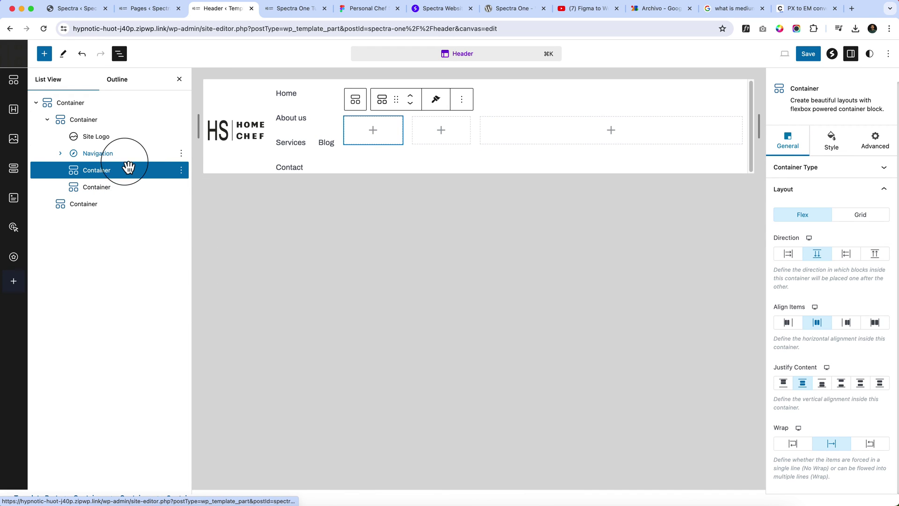
{"action": "left_click", "coordinate": [181, 170]}
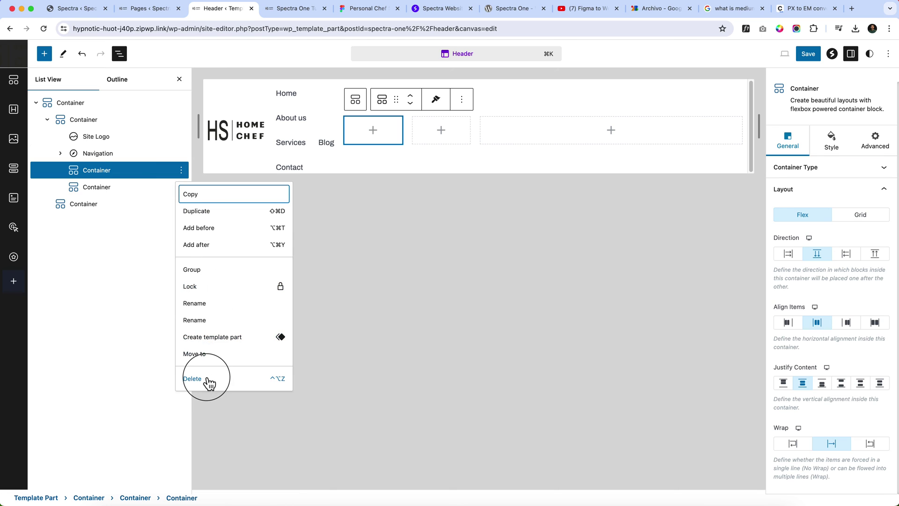
{"action": "left_click", "coordinate": [210, 384]}
{"action": "left_click", "coordinate": [178, 171]}
{"action": "left_click", "coordinate": [181, 170]}
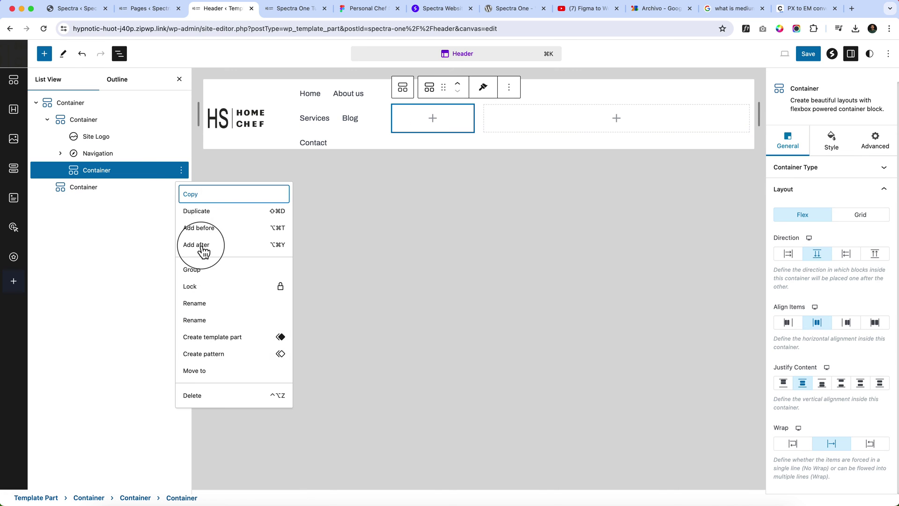
{"action": "left_click", "coordinate": [200, 395]}
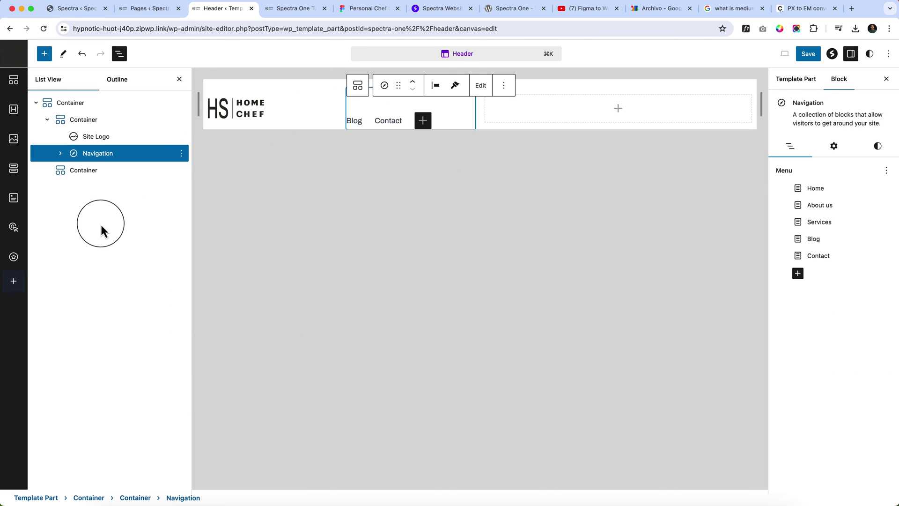
Set the Children Width of the container holding the Site Logo and Navigation to Auto.
{"action": "left_click", "coordinate": [117, 139]}
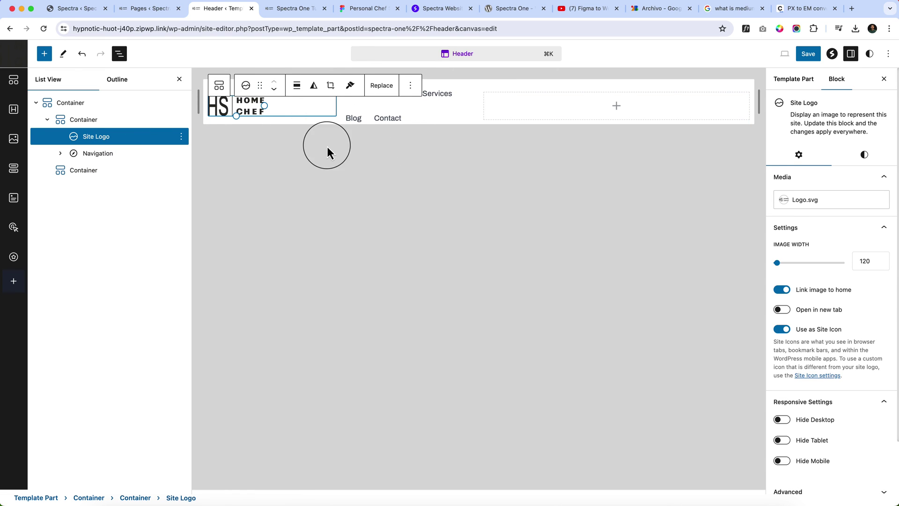
{"action": "left_click", "coordinate": [491, 140]}
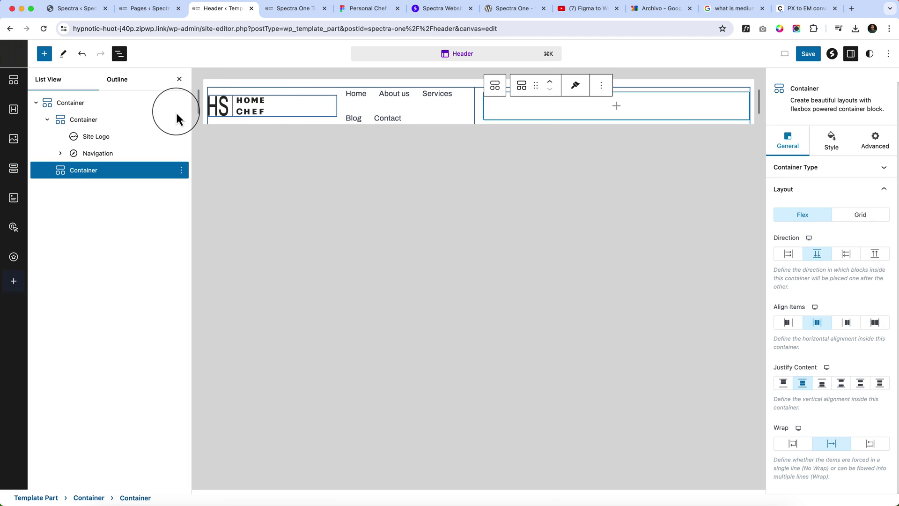
{"action": "left_click", "coordinate": [83, 123]}
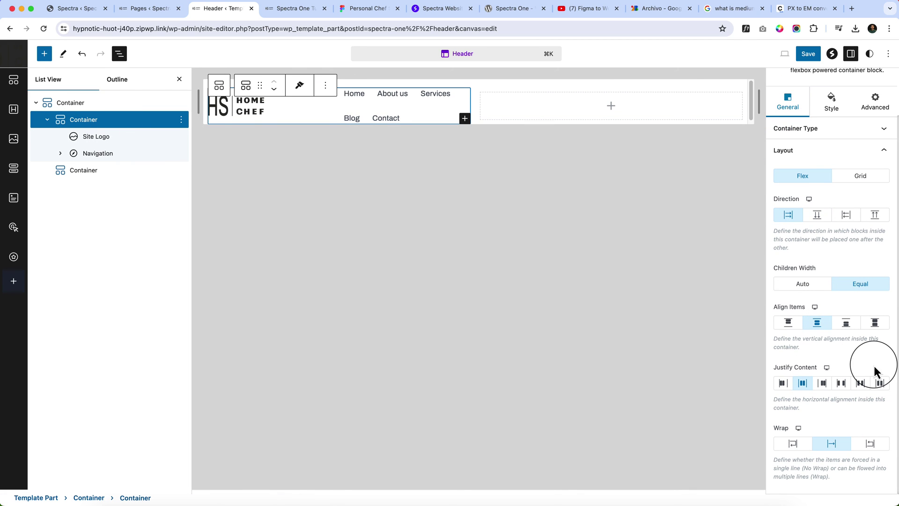
{"action": "left_click", "coordinate": [812, 292]}
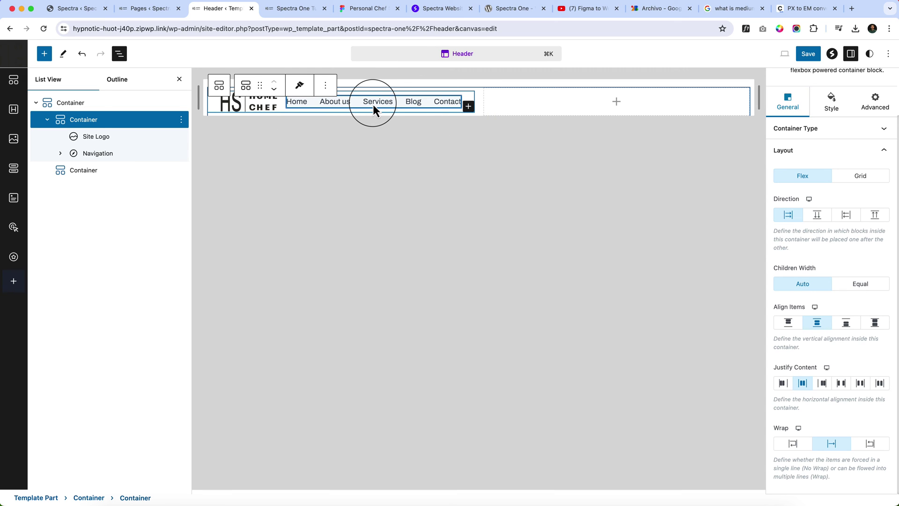
{"action": "left_click", "coordinate": [858, 290]}
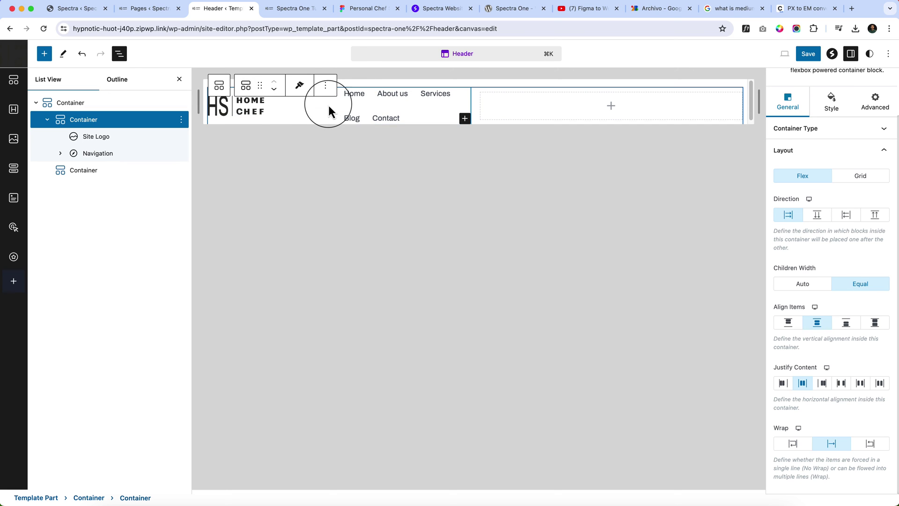
{"action": "left_click", "coordinate": [799, 284]}
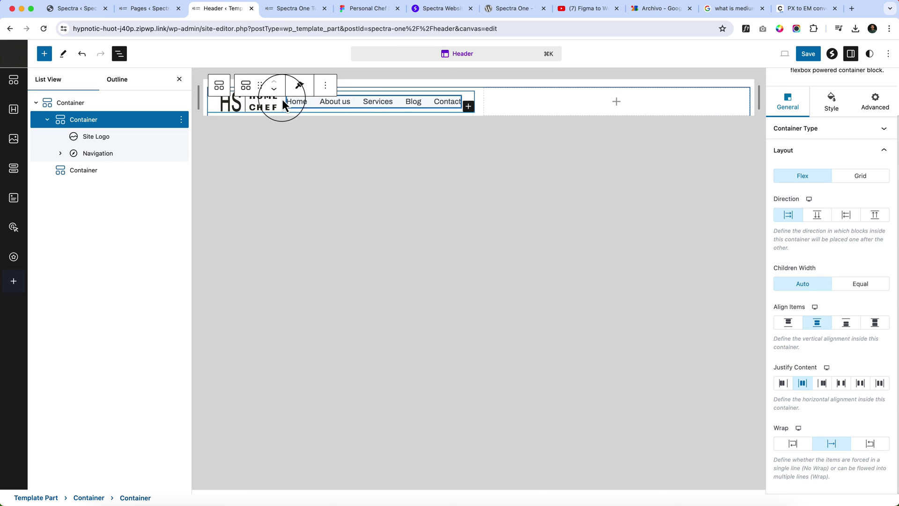
Set the custom width of the logo and navigation container to 70% and of the empty container beside it to 30%.
{"action": "left_click", "coordinate": [84, 103]}
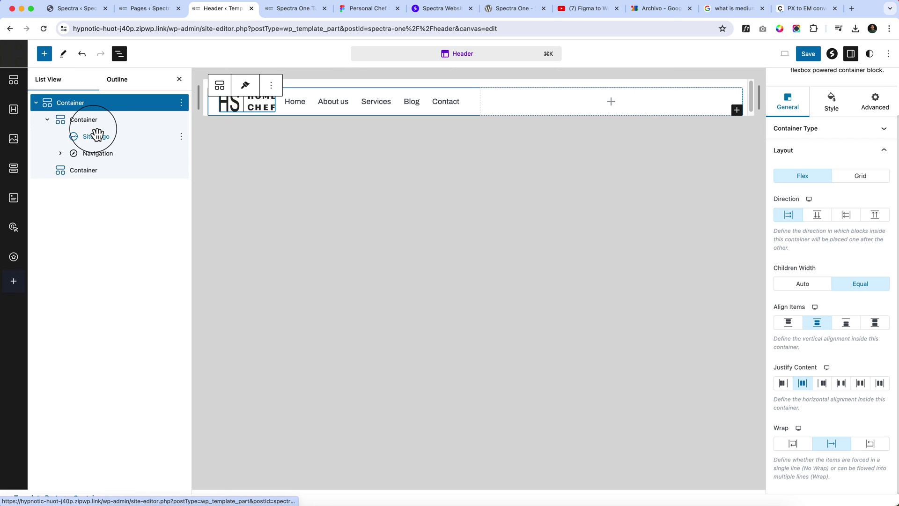
{"action": "left_click", "coordinate": [84, 120]}
{"action": "left_click", "coordinate": [47, 120]}
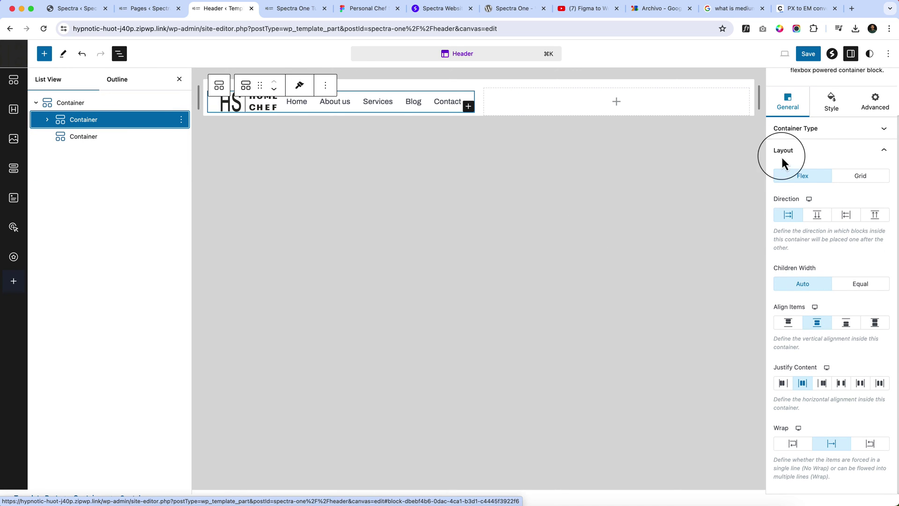
{"action": "left_click", "coordinate": [796, 128]}
{"action": "left_click_drag", "start_coordinate": [805, 224], "coordinate": [830, 225]}
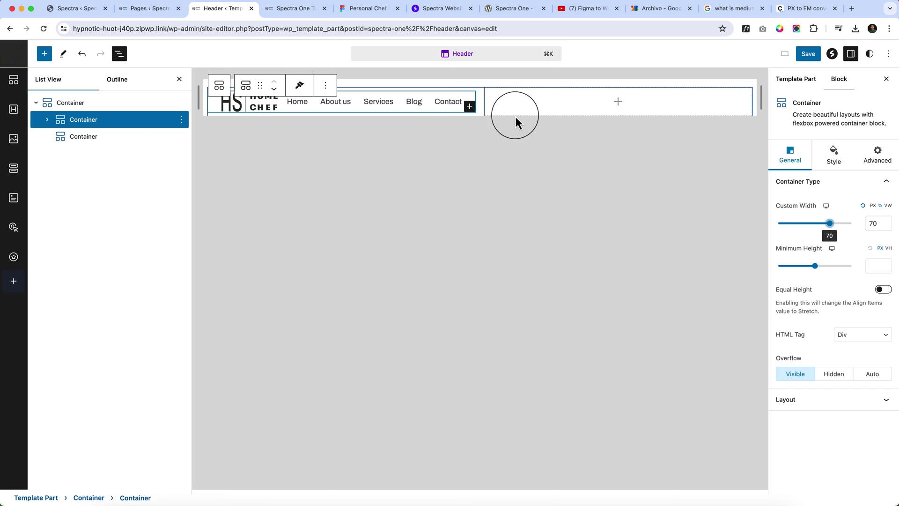
{"action": "left_click", "coordinate": [84, 137]}
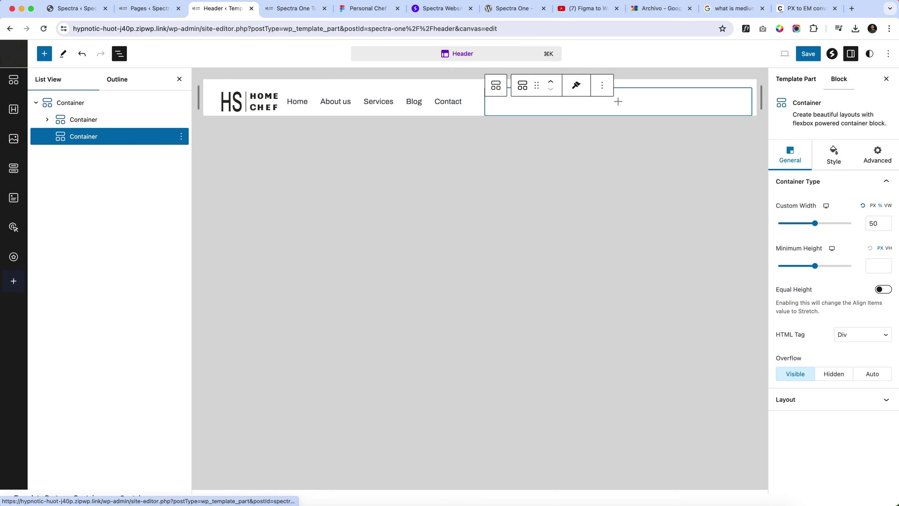
{"action": "left_click", "coordinate": [870, 223]}
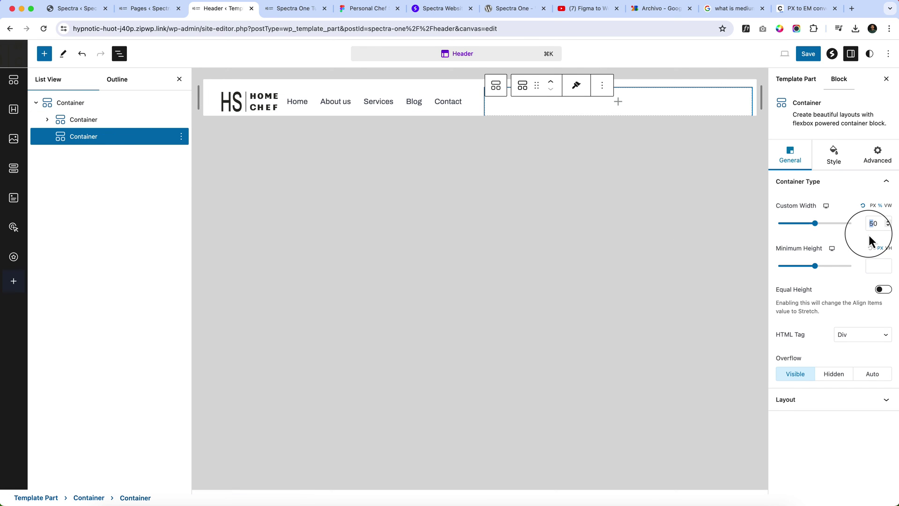
{"action": "type", "text": "3"}
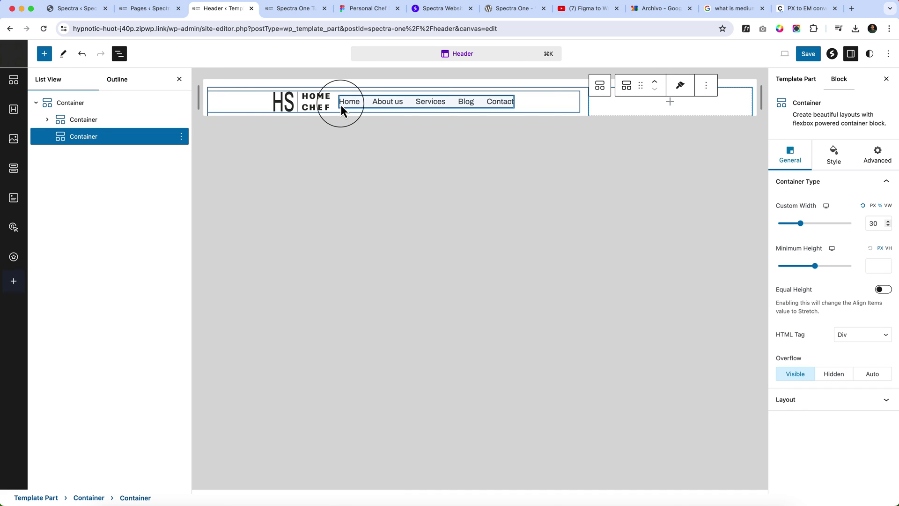
Justify the content of the container holding the Site Logo and Navigation to the start.
{"action": "left_click", "coordinate": [235, 106]}
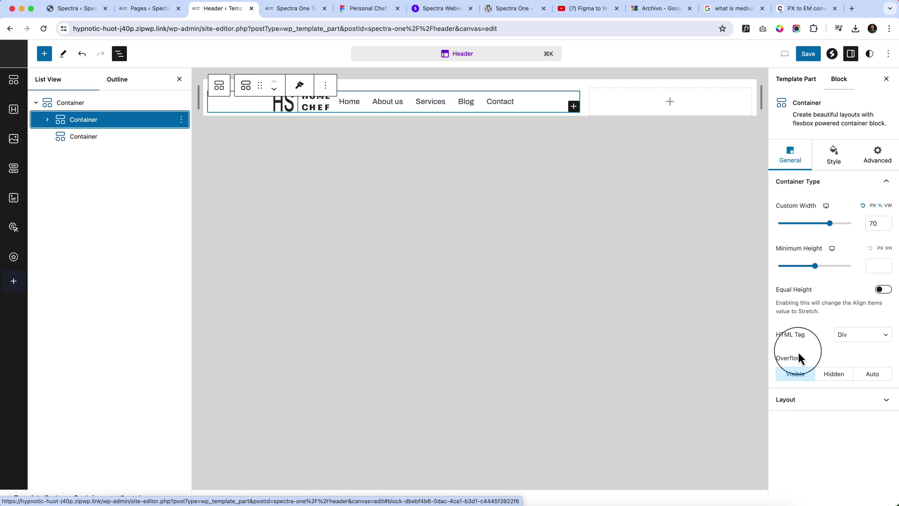
{"action": "left_click", "coordinate": [791, 403]}
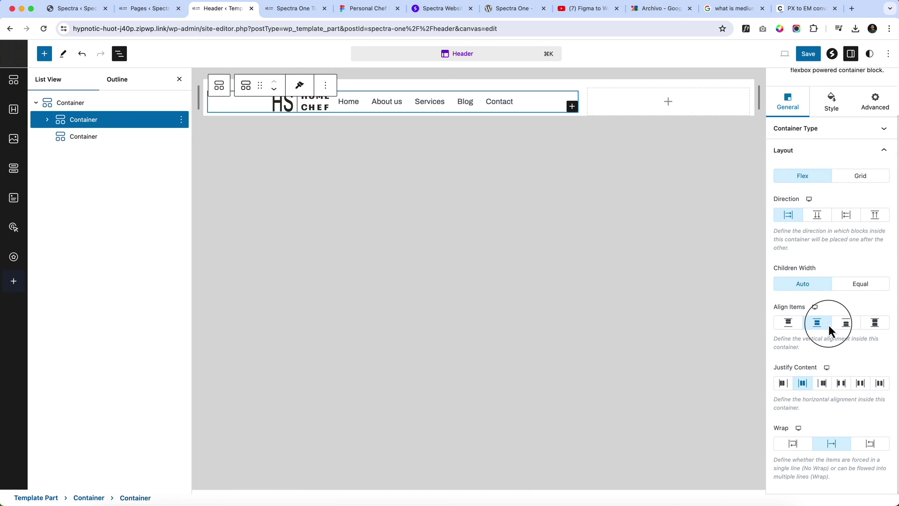
{"action": "left_click_drag", "start_coordinate": [783, 379], "coordinate": [777, 368]}
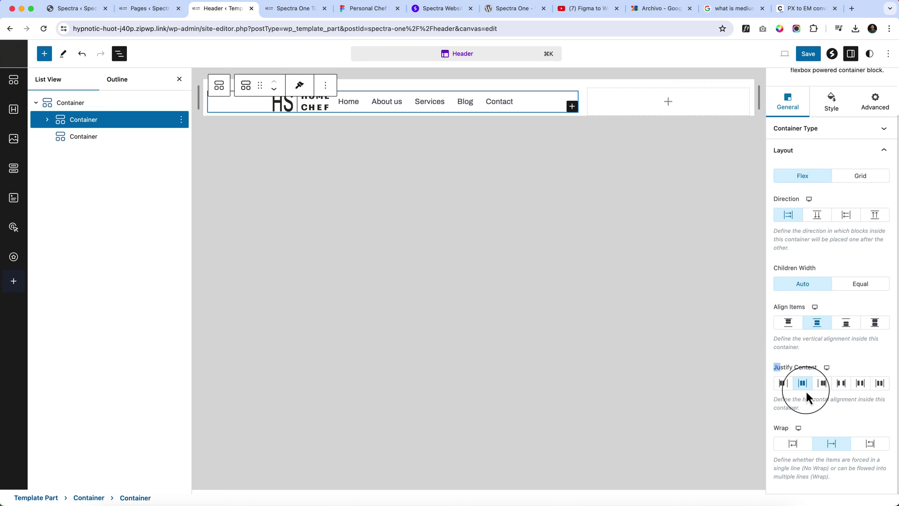
{"action": "left_click", "coordinate": [786, 387]}
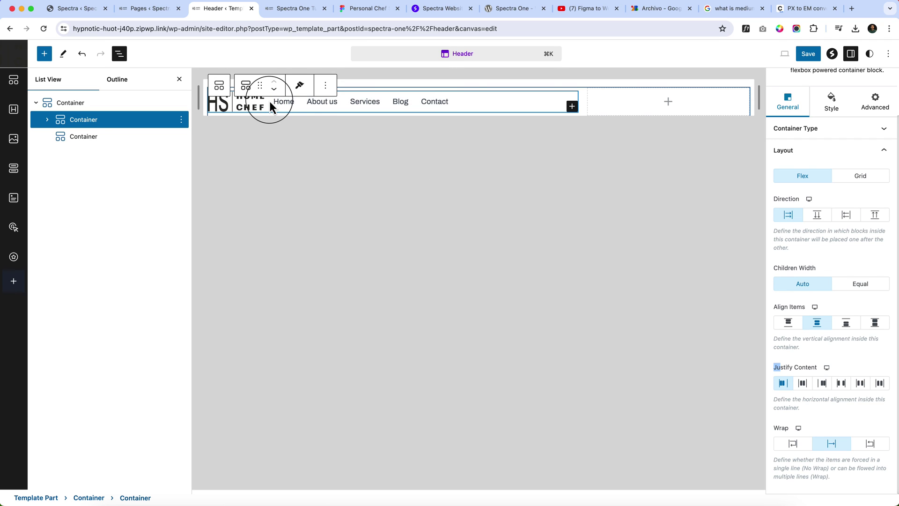
Set the logo and navigation container's column gap to 50 px and compare the spacing with the header in the Figma design.
{"action": "scroll", "coordinate": [843, 177], "scroll_direction": "up", "scroll_amount": 2}
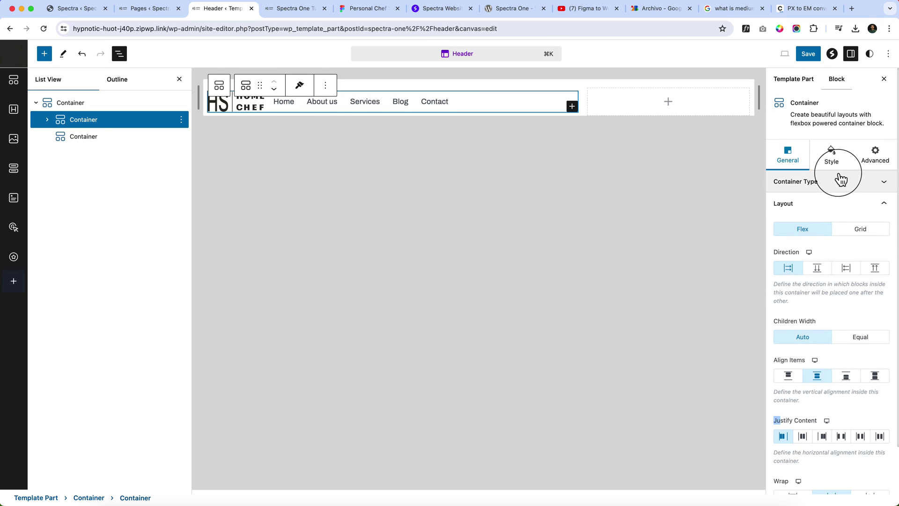
{"action": "left_click", "coordinate": [833, 161]}
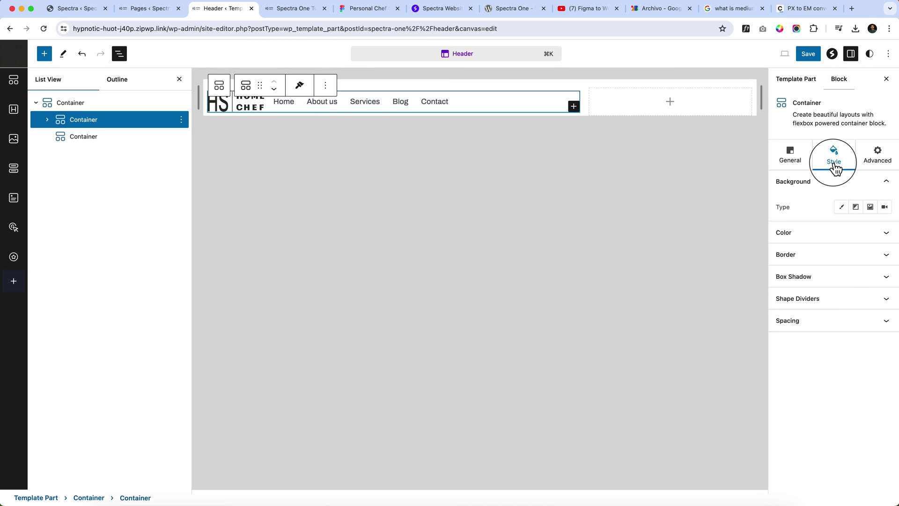
{"action": "left_click", "coordinate": [827, 328]}
{"action": "left_click_drag", "start_coordinate": [817, 349], "coordinate": [797, 354]}
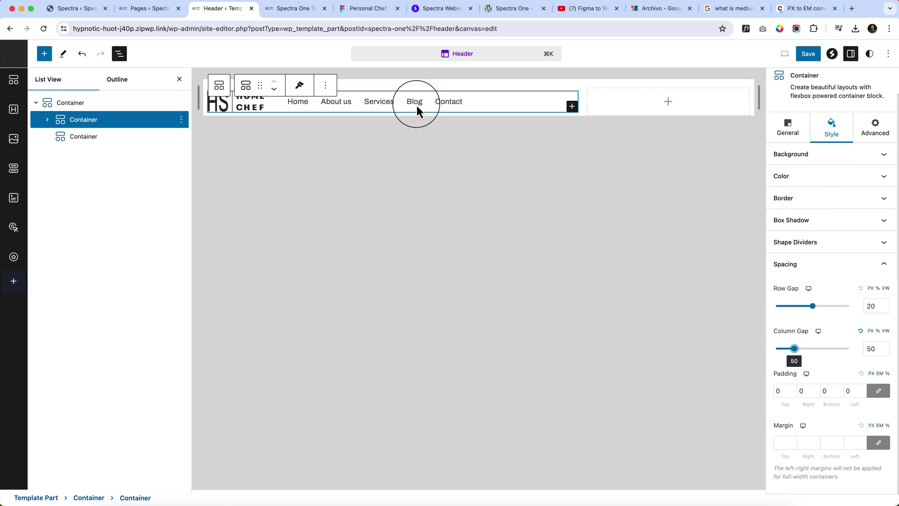
{"action": "left_click", "coordinate": [367, 9]}
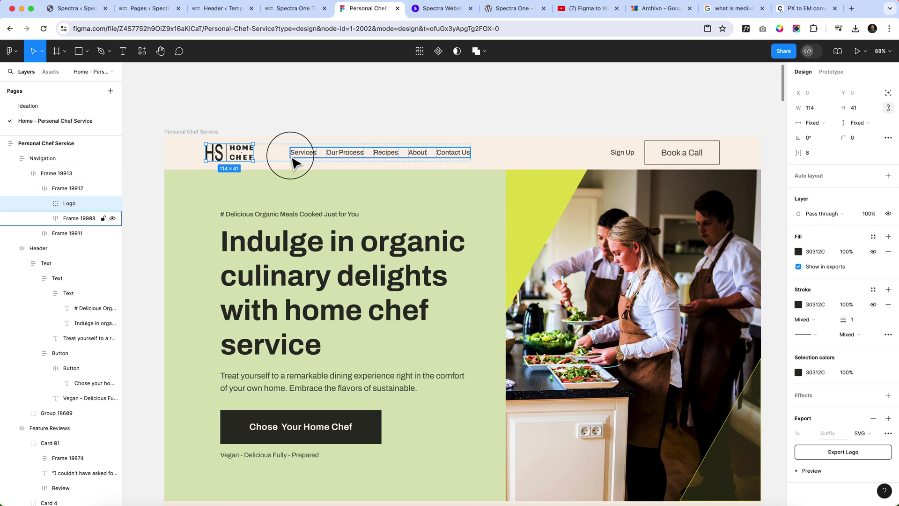
{"action": "left_click", "coordinate": [229, 9]}
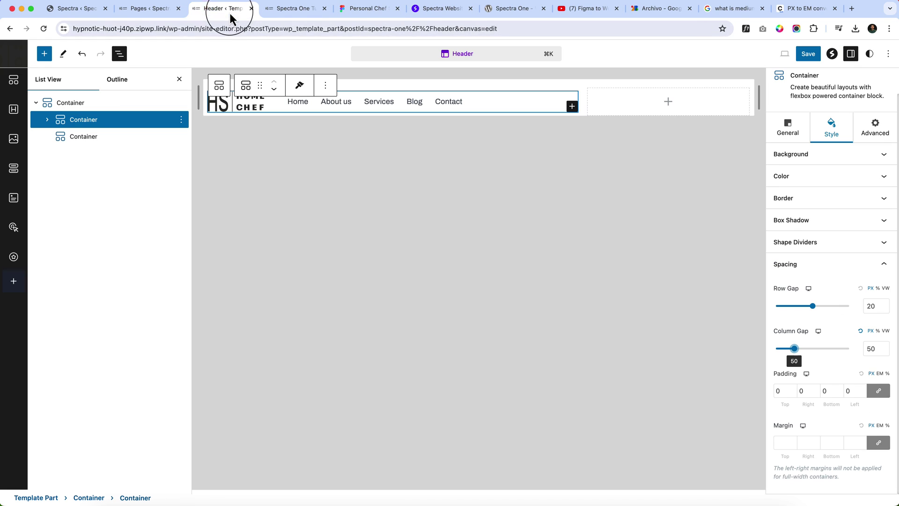
Set the padding of the outermost header container to 20 px on all sides.
{"action": "left_click", "coordinate": [72, 104]}
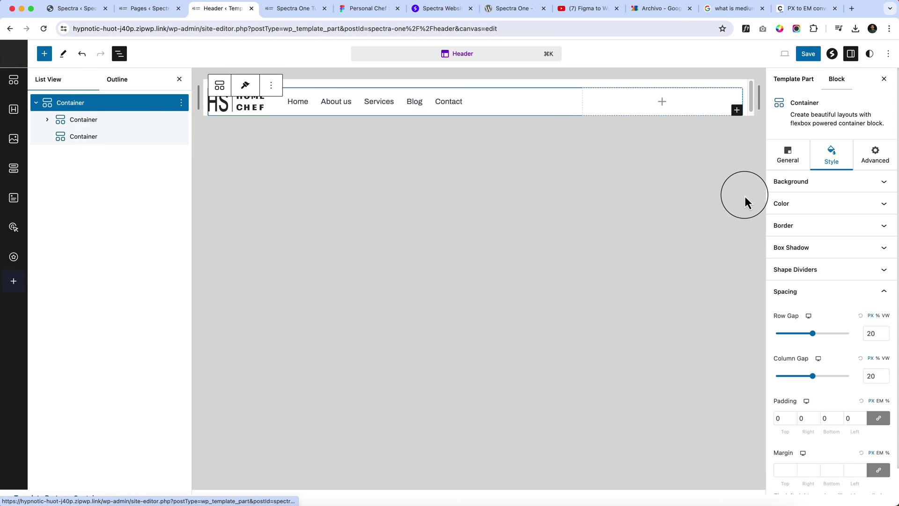
{"action": "left_click", "coordinate": [776, 417]}
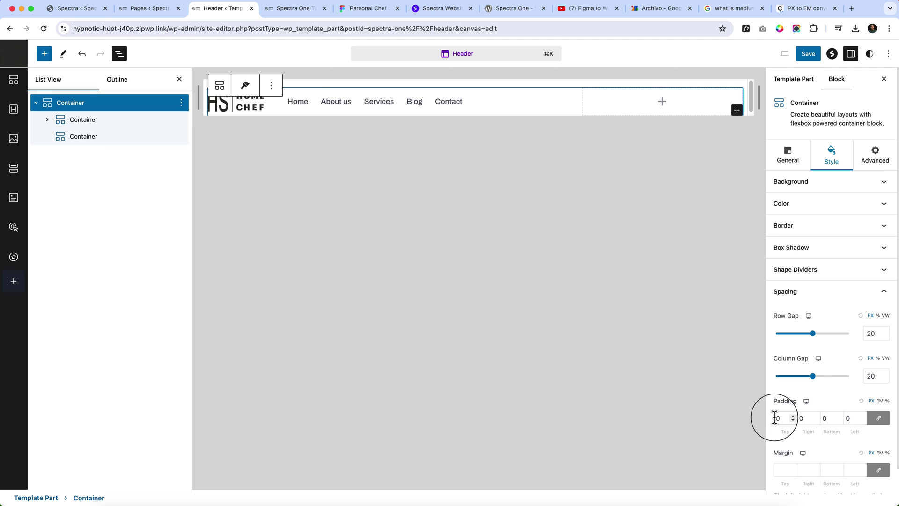
{"action": "type", "text": "2"}
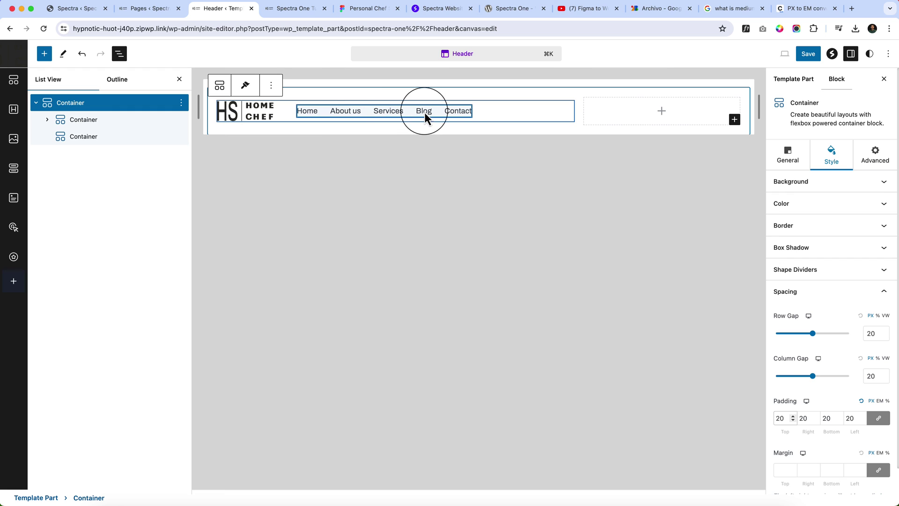
Set the column gap of the logo and navigation container to 90 px.
{"action": "left_click", "coordinate": [98, 121]}
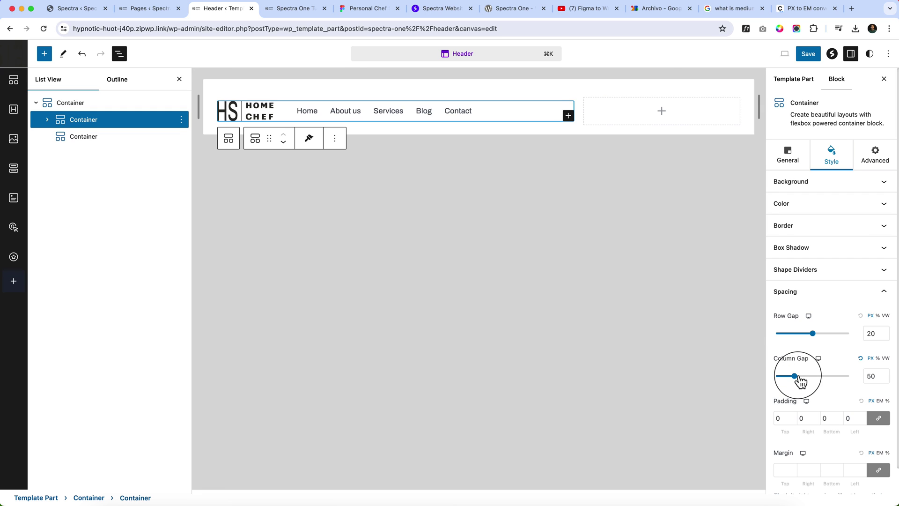
{"action": "left_click_drag", "start_coordinate": [801, 381], "coordinate": [811, 380]}
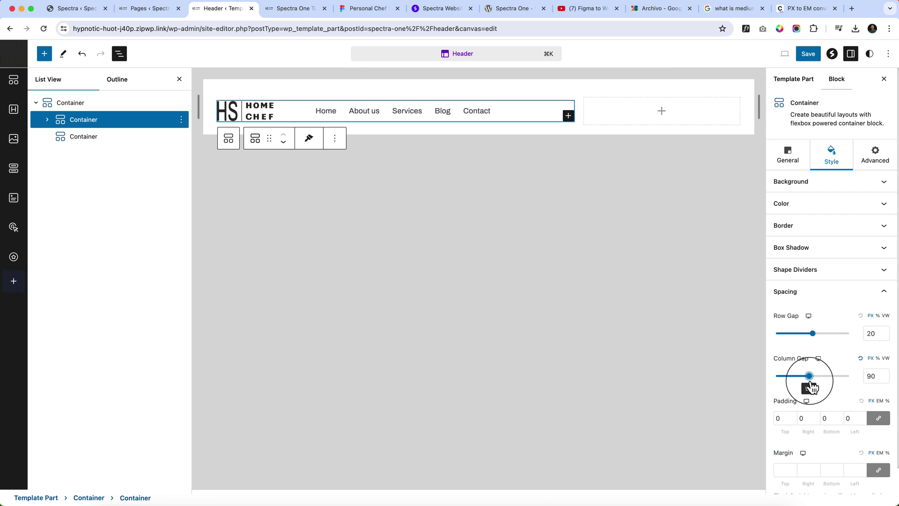
Insert a Spectra Buttons block into the empty 30% header container.
{"action": "left_click", "coordinate": [665, 115]}
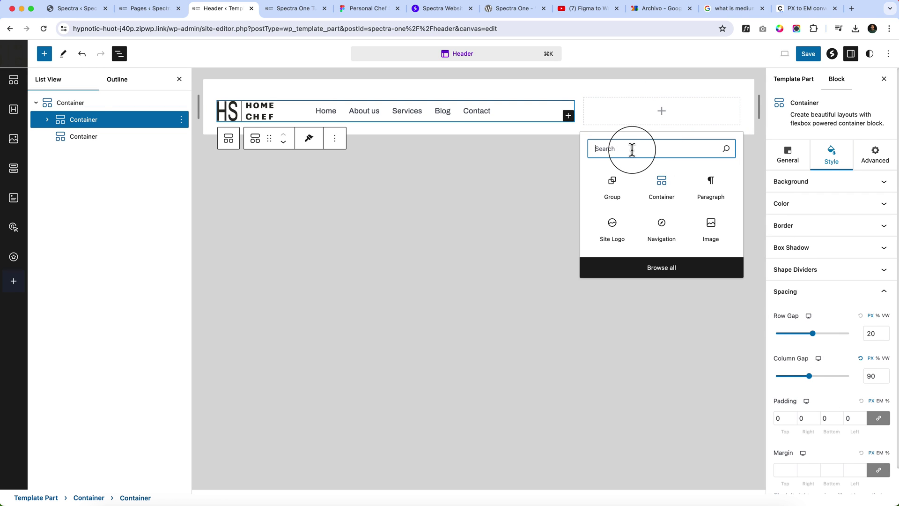
{"action": "type", "text": "but"}
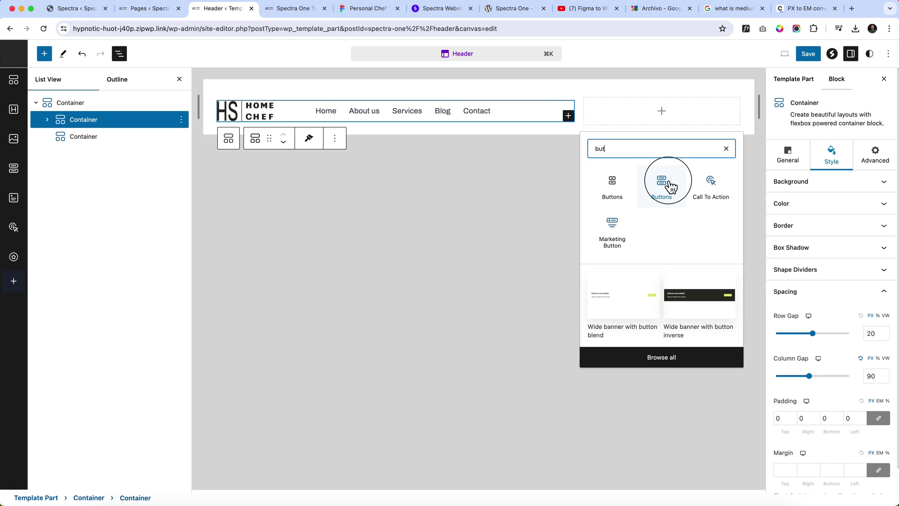
{"action": "left_click", "coordinate": [671, 186]}
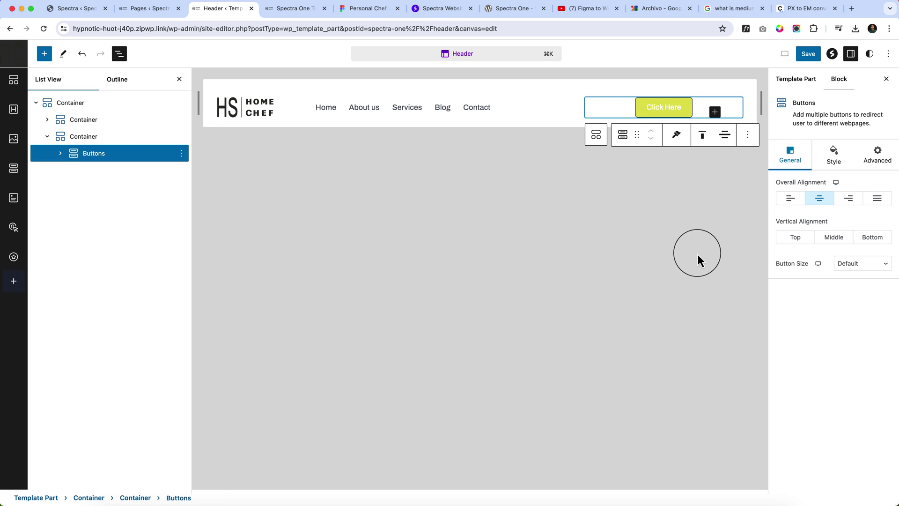
Copy the "Sign Up" text from the Figma header and paste it as the button's label in the WordPress Header template part.
{"action": "left_click", "coordinate": [288, 12]}
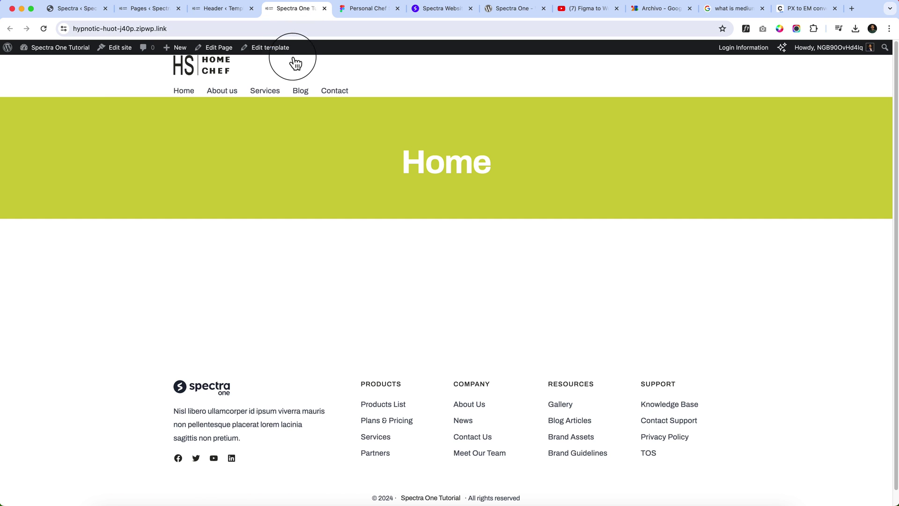
{"action": "left_click", "coordinate": [367, 9]}
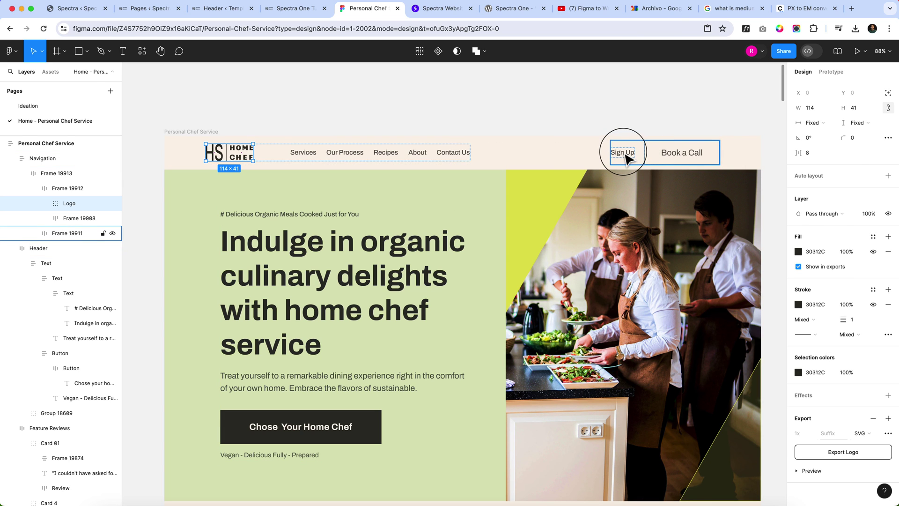
{"action": "double_click", "coordinate": [623, 152]}
{"action": "key", "text": "super+c"}
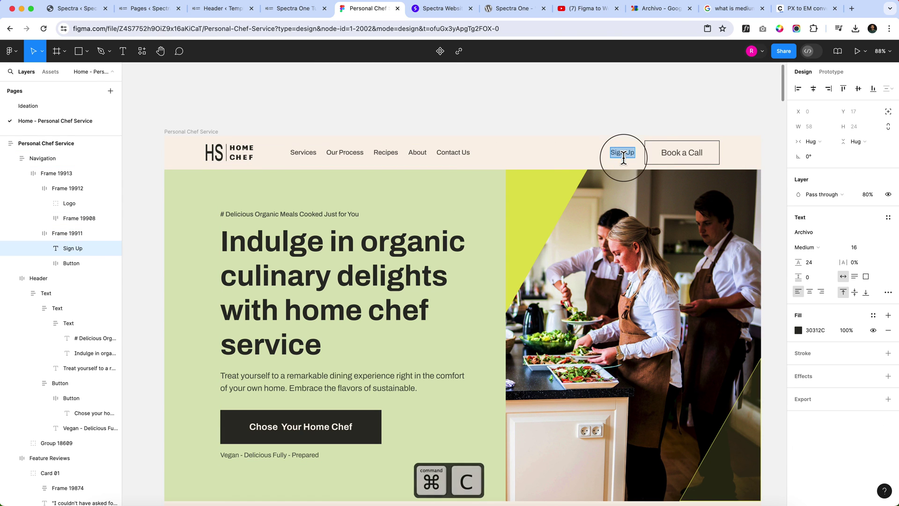
{"action": "left_click", "coordinate": [212, 11]}
{"action": "left_click", "coordinate": [654, 109]}
{"action": "key", "text": "super+v"}
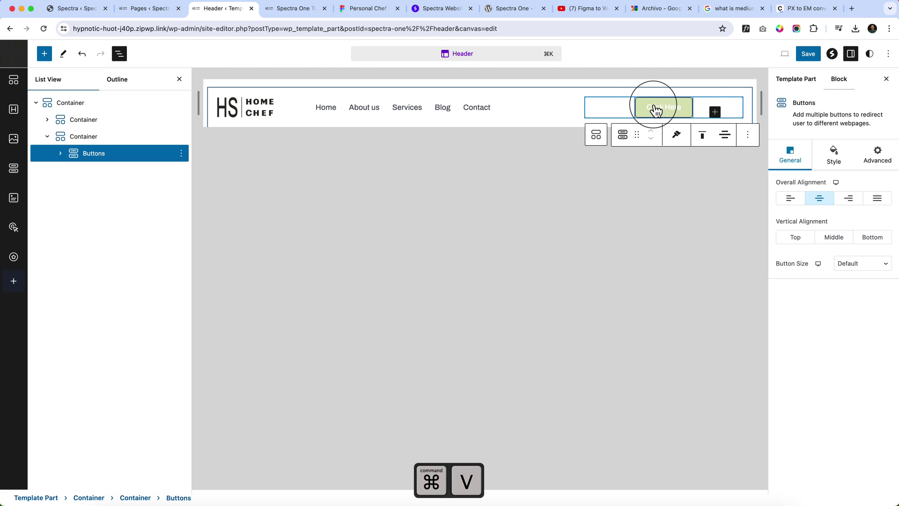
Add a second button beside Sign Up and label it "Book a Call" with the text copied from the Figma header.
{"action": "left_click", "coordinate": [720, 117]}
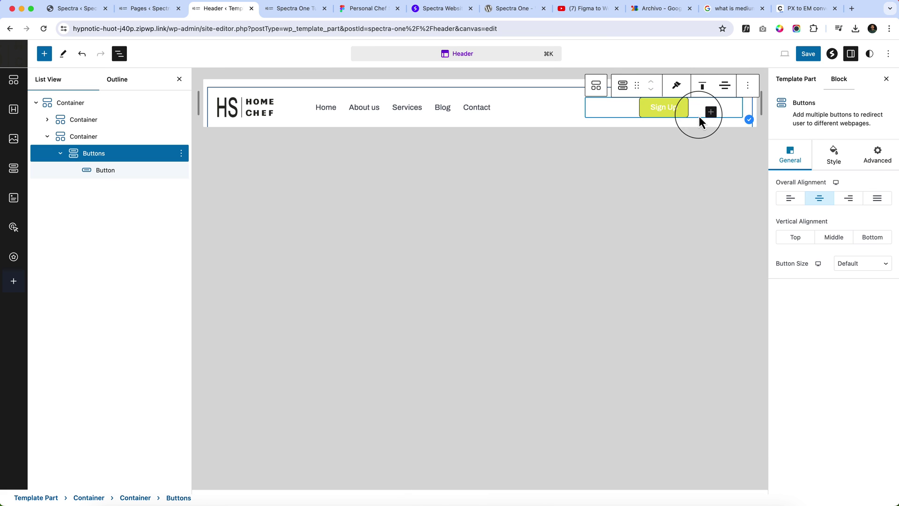
{"action": "key", "text": "super+z"}
{"action": "left_click", "coordinate": [291, 10]}
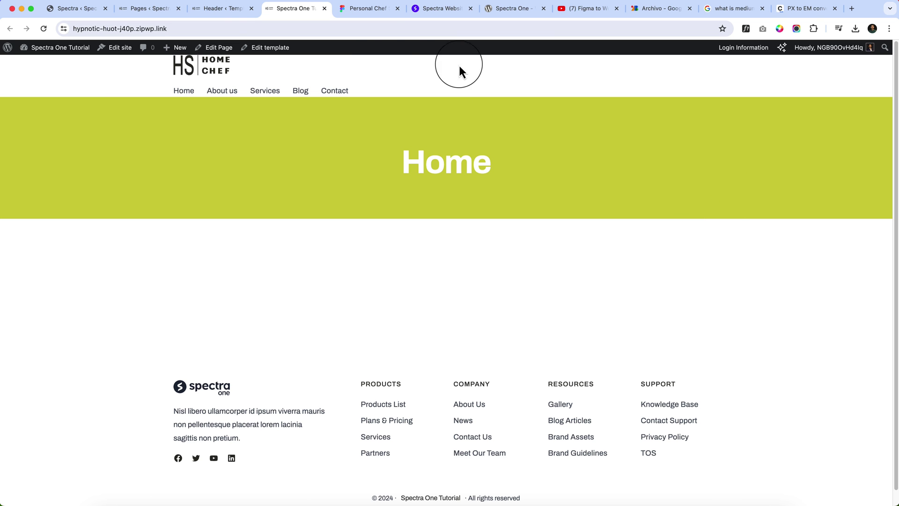
{"action": "left_click", "coordinate": [370, 9]}
{"action": "double_click", "coordinate": [674, 153]}
{"action": "key", "text": "super+c"}
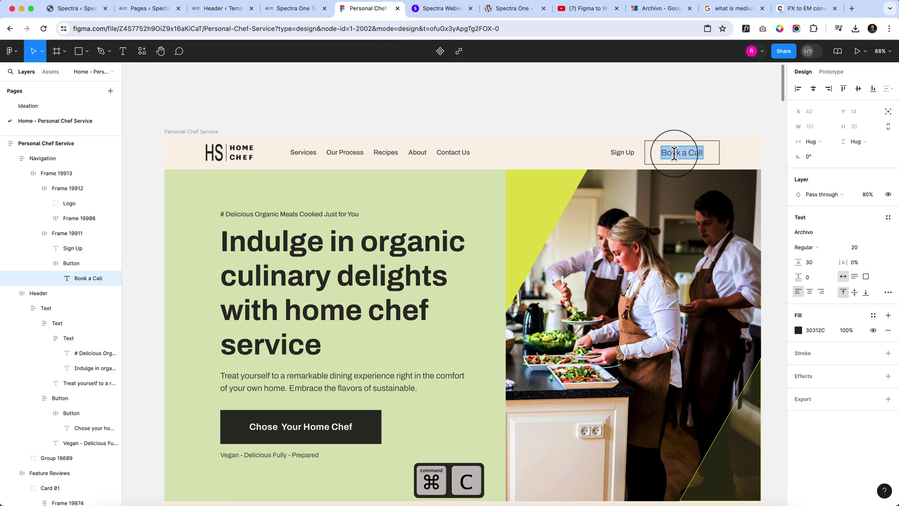
{"action": "left_click", "coordinate": [214, 15]}
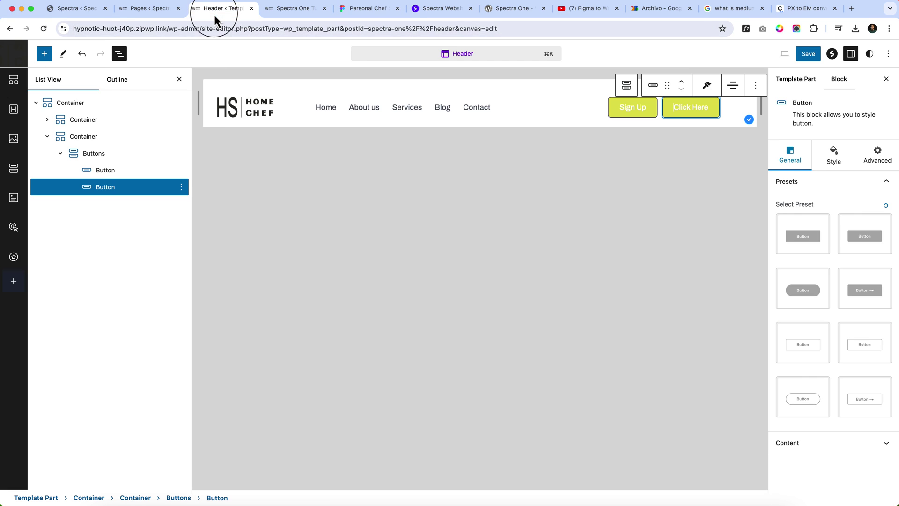
{"action": "left_click", "coordinate": [680, 120]}
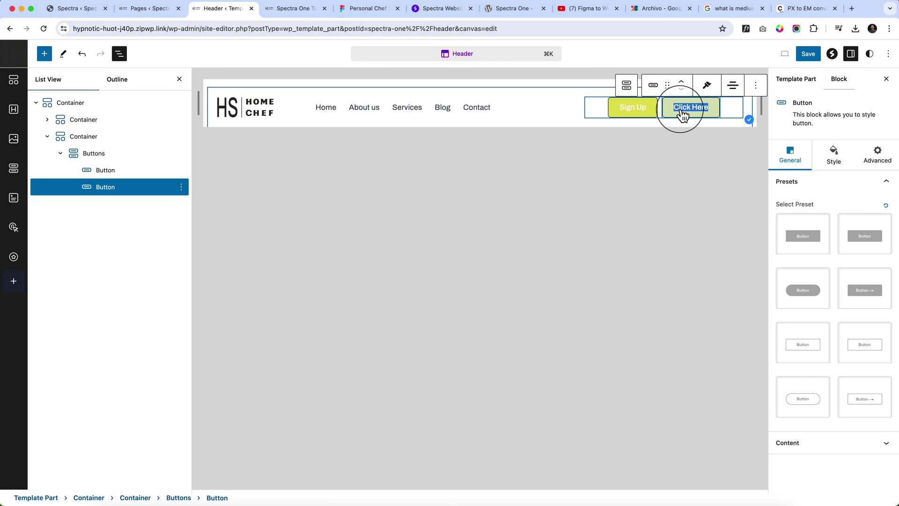
{"action": "key", "text": "super+v"}
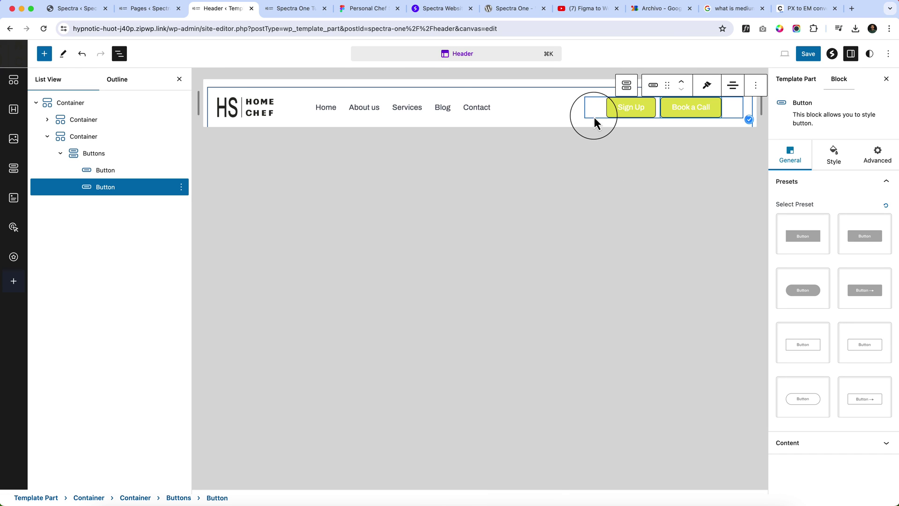
Check the header buttons in the Figma design and set the Sign Up button's normal text color to the near-black palette color.
{"action": "left_click", "coordinate": [617, 121]}
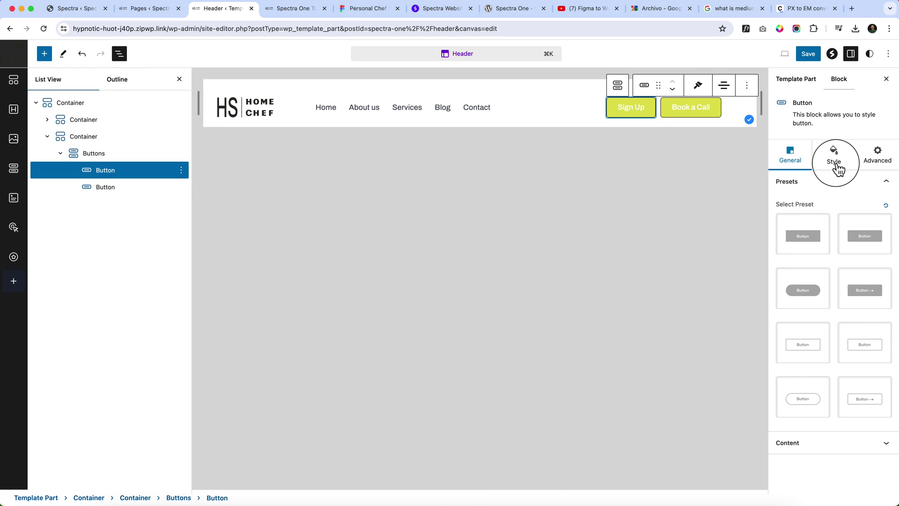
{"action": "left_click", "coordinate": [366, 8]}
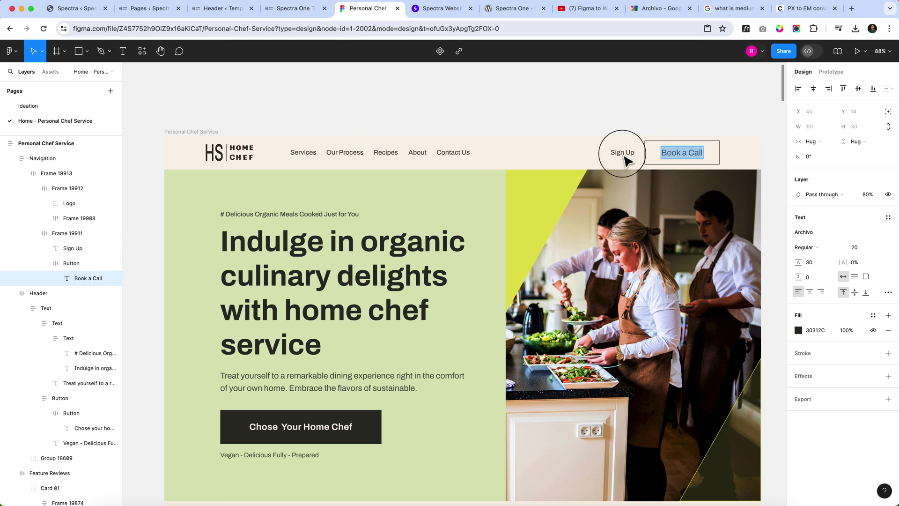
{"action": "key", "text": "Escape"}
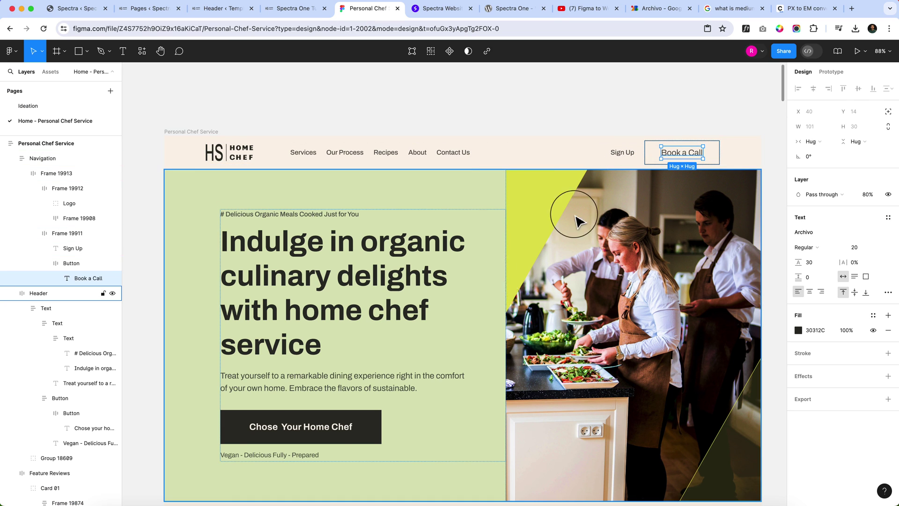
{"action": "left_click", "coordinate": [581, 163]}
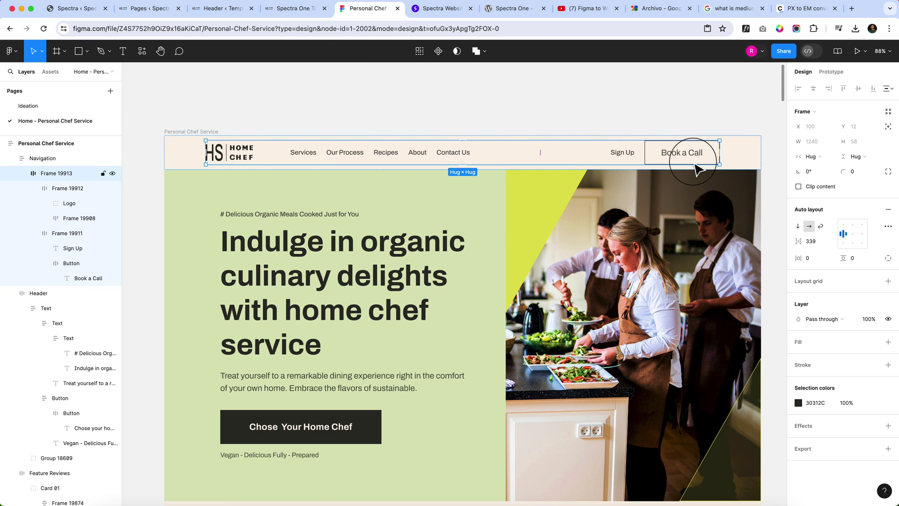
{"action": "left_click", "coordinate": [238, 12]}
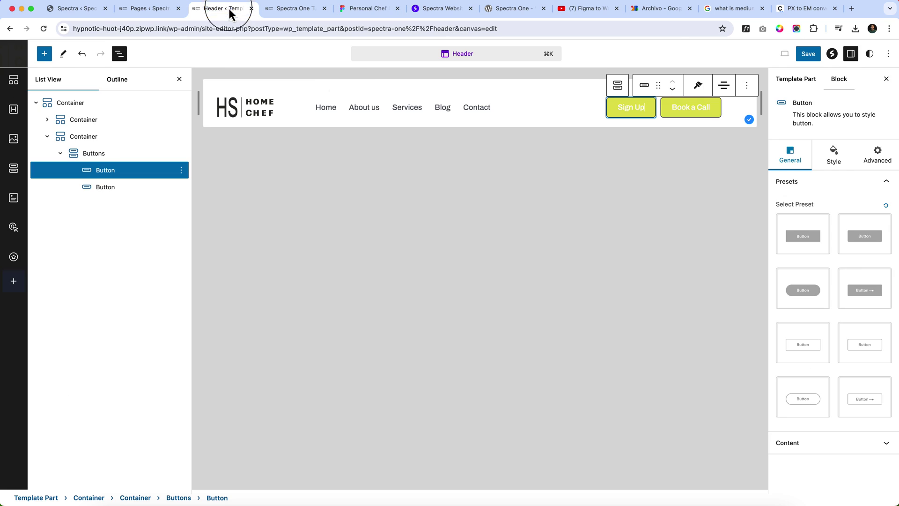
{"action": "left_click", "coordinate": [830, 158]}
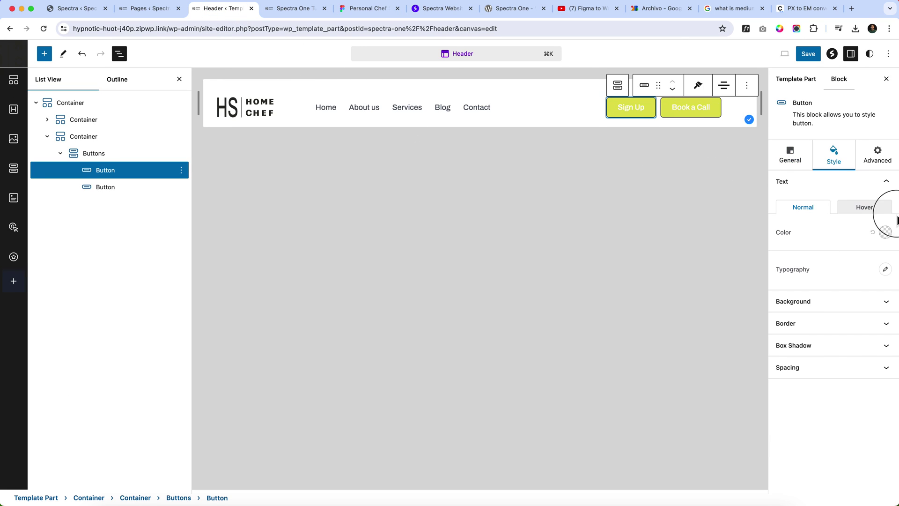
{"action": "left_click", "coordinate": [886, 233]}
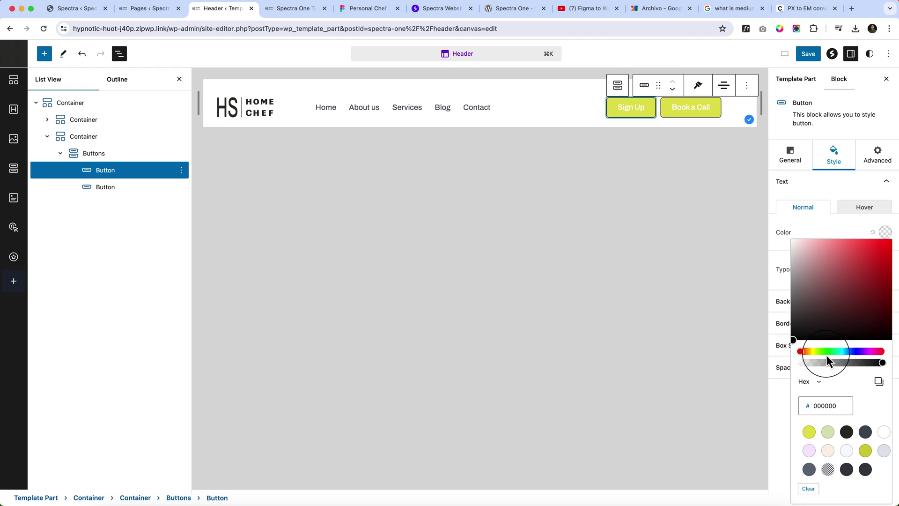
{"action": "left_click", "coordinate": [846, 431]}
{"action": "left_click", "coordinate": [845, 237]}
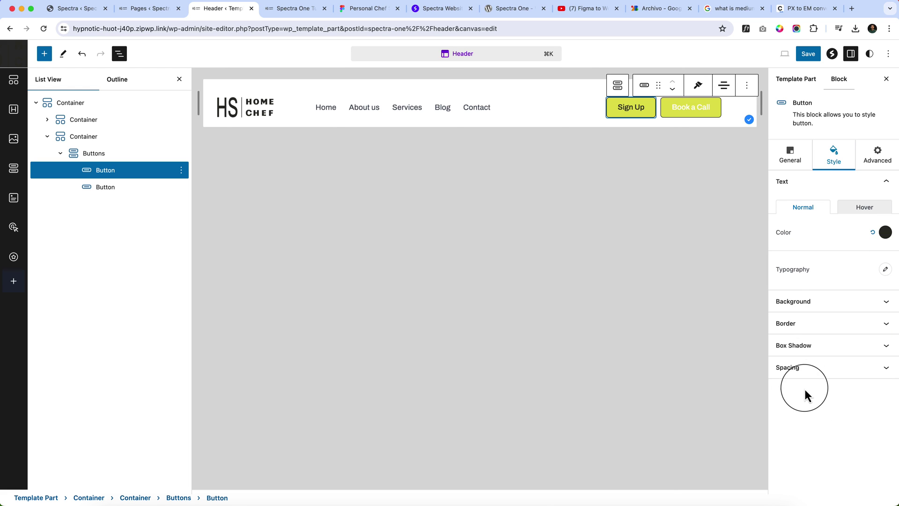
Set the Sign Up button's border style to None and its normal background to transparent.
{"action": "left_click", "coordinate": [838, 330]}
{"action": "left_click", "coordinate": [867, 252]}
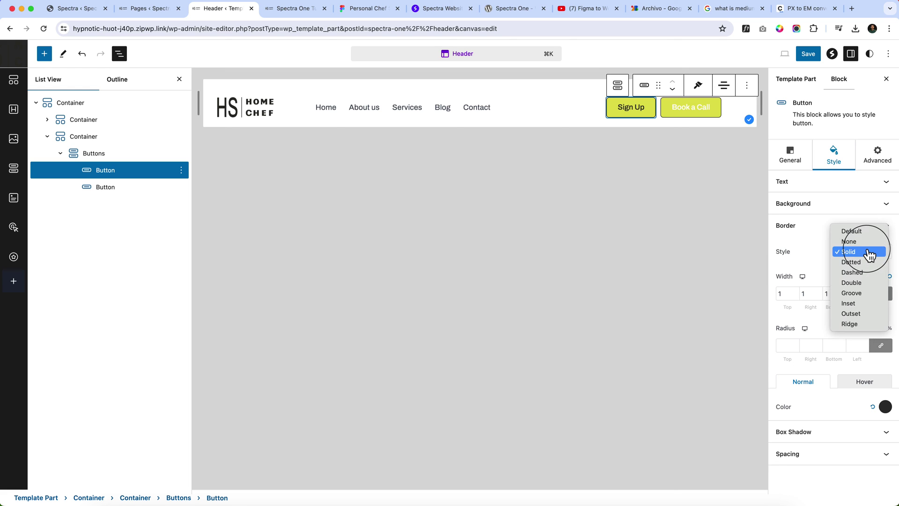
{"action": "left_click", "coordinate": [866, 240]}
{"action": "left_click", "coordinate": [843, 203]}
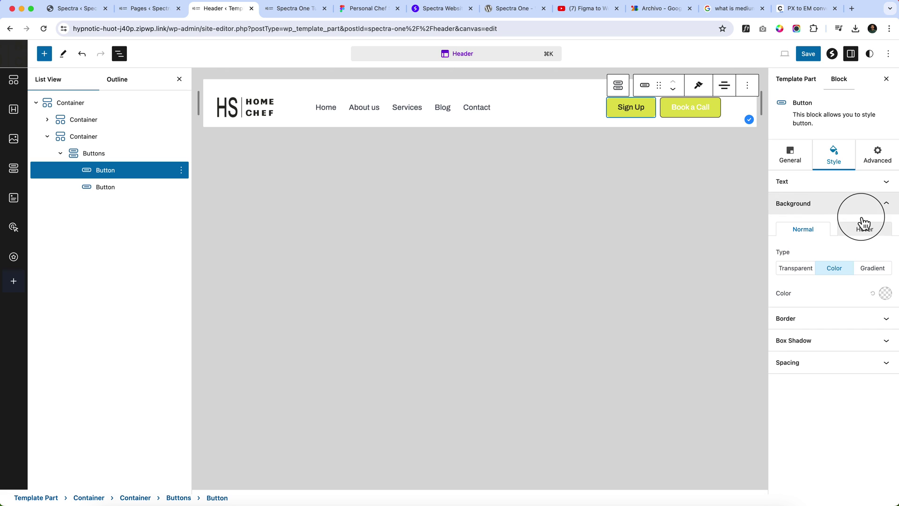
{"action": "left_click", "coordinate": [787, 268]}
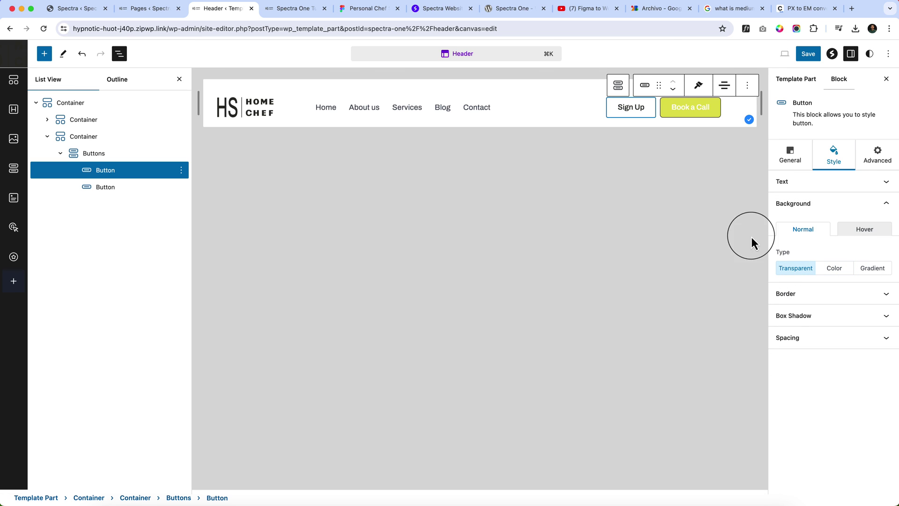
{"action": "left_click", "coordinate": [545, 119]}
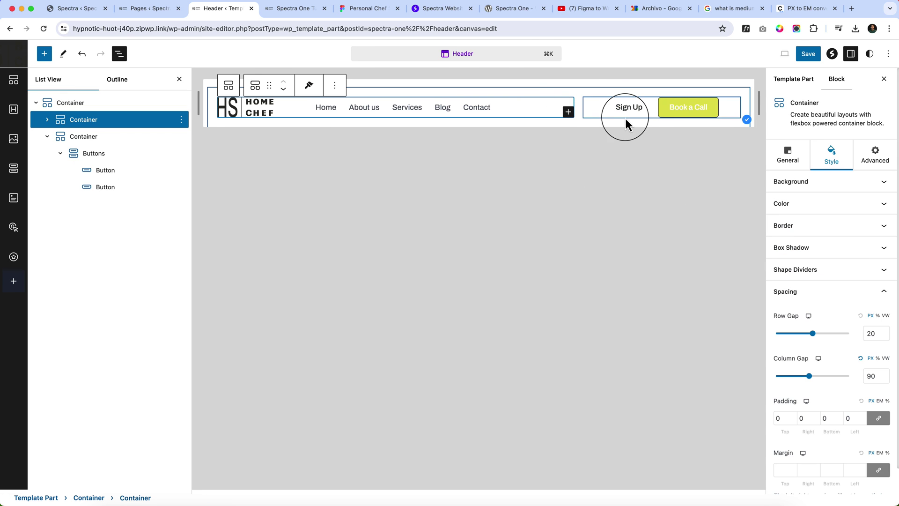
Unlink the Book a Call button's padding sides and set 20 px top and bottom, 30 px right and left.
{"action": "left_click", "coordinate": [712, 120]}
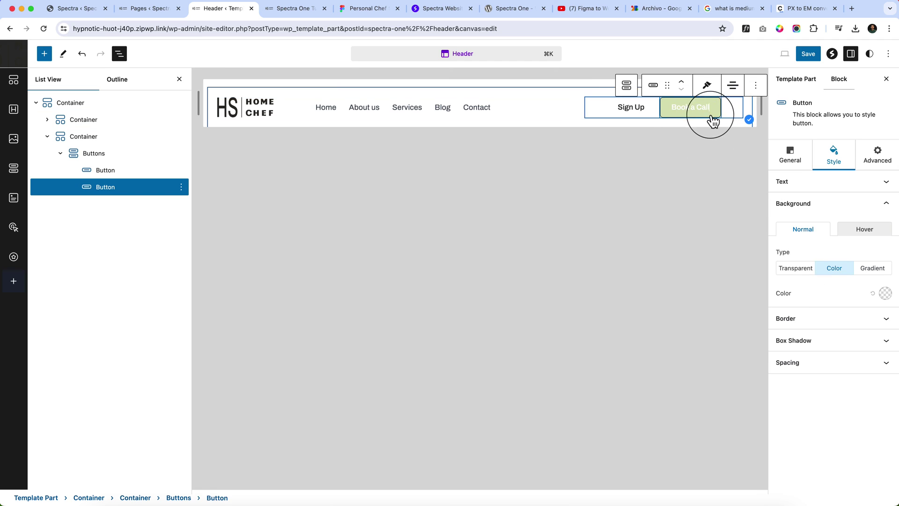
{"action": "left_click", "coordinate": [833, 364]}
{"action": "left_click", "coordinate": [827, 226]}
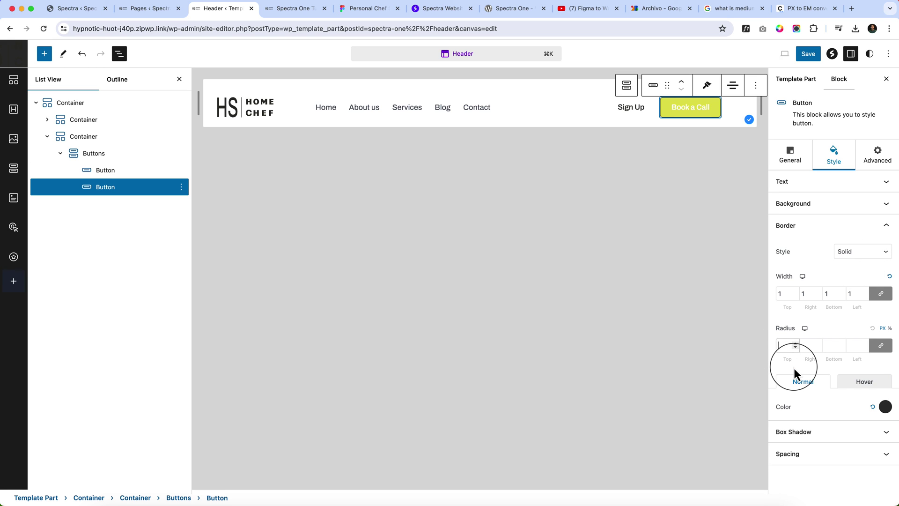
{"action": "left_click", "coordinate": [817, 454]}
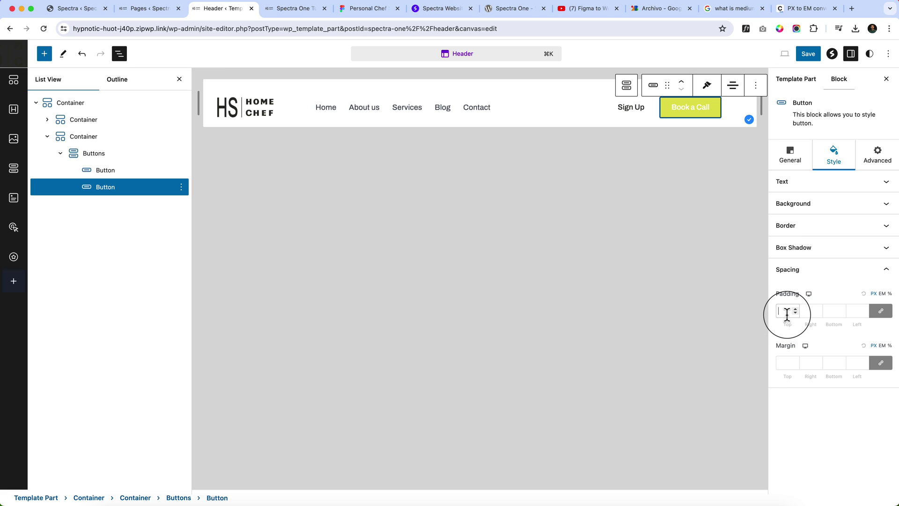
{"action": "left_click", "coordinate": [885, 312]}
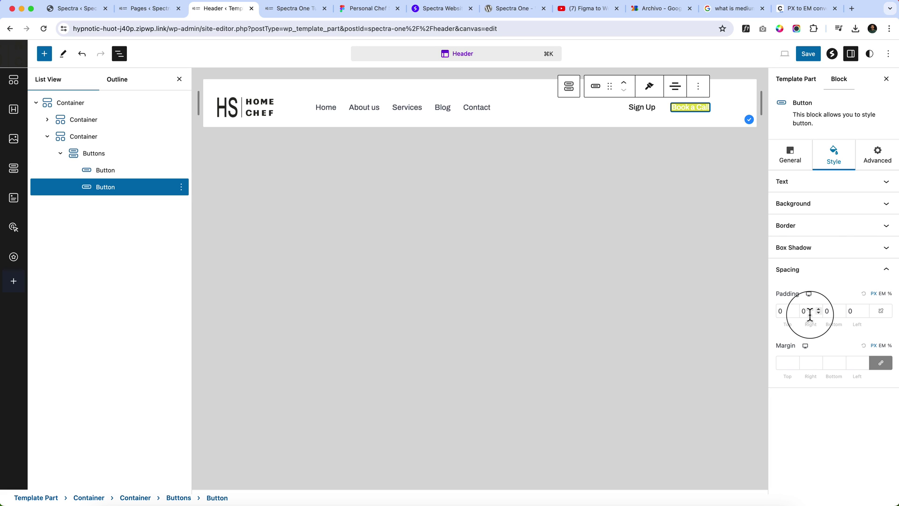
{"action": "left_click", "coordinate": [778, 311]}
{"action": "type", "text": "3"}
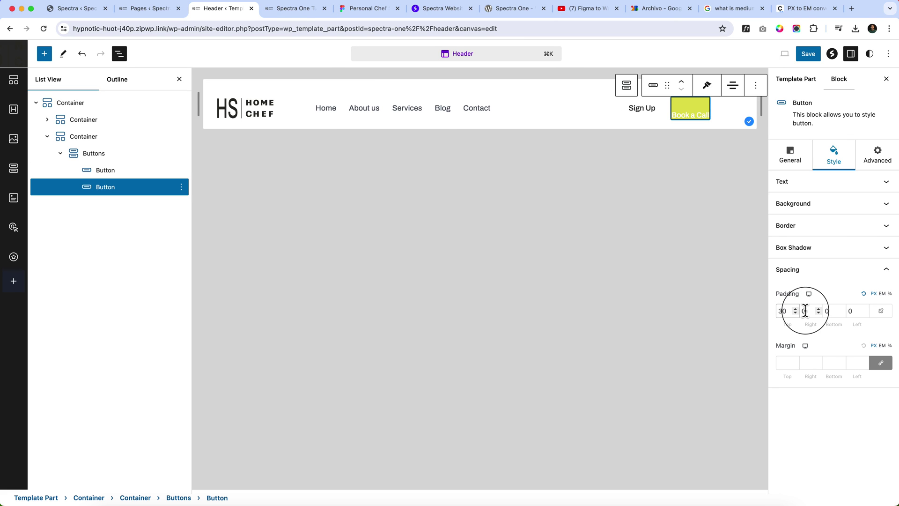
{"action": "key", "text": "BackSpace"}
{"action": "type", "text": "1"}
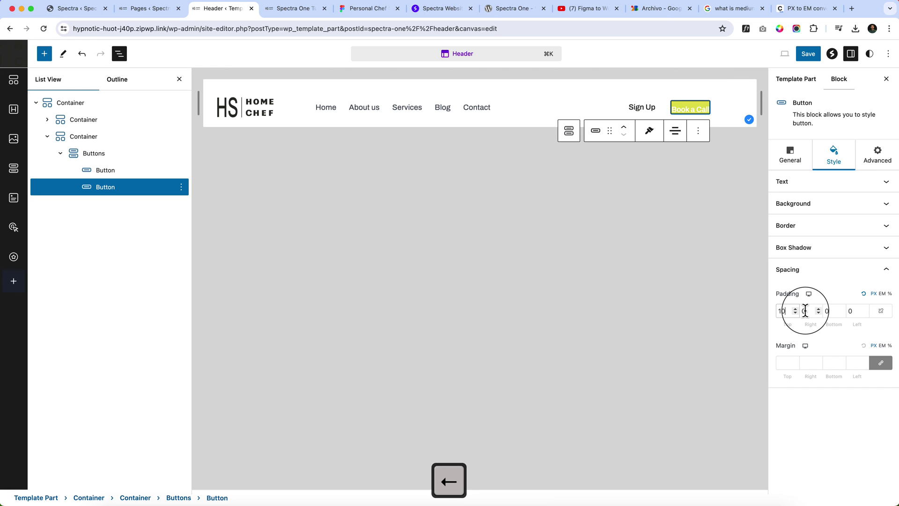
{"action": "key", "text": "BackSpace"}
{"action": "type", "text": "2"}
{"action": "type", "text": "30"}
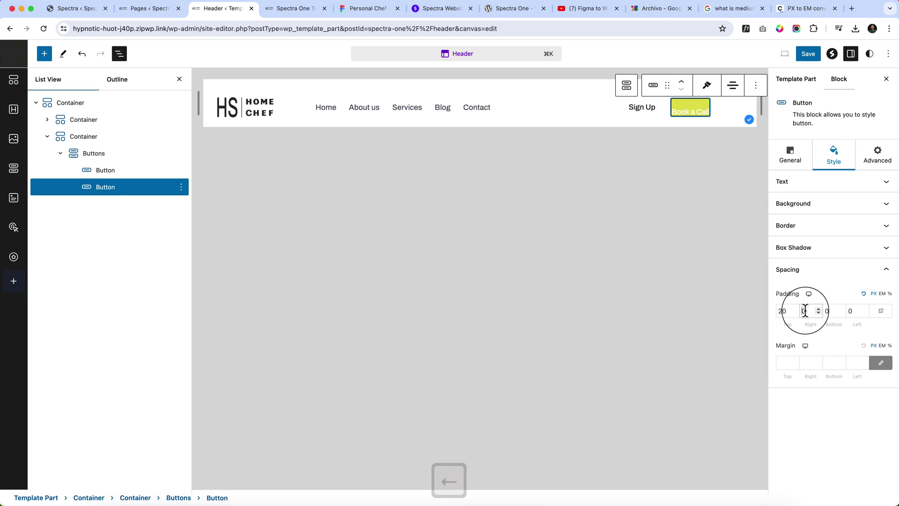
{"action": "key", "text": "Tab"}
{"action": "type", "text": "20"}
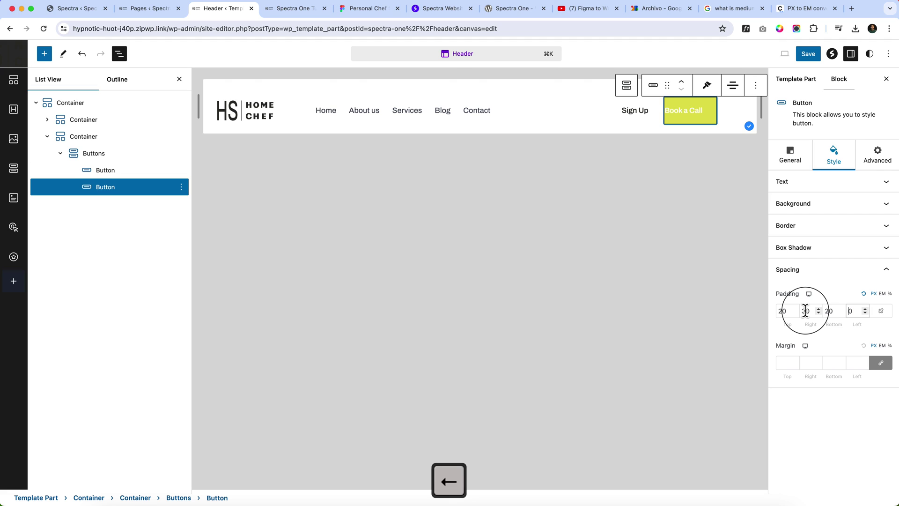
{"action": "type", "text": "30"}
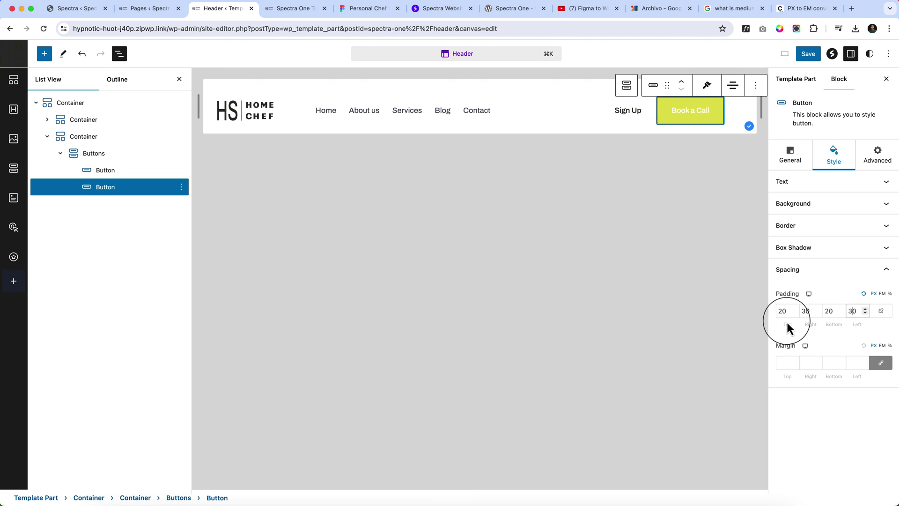
Reduce the Book a Call button's top and bottom padding to 16 px.
{"action": "key", "text": "Down"}
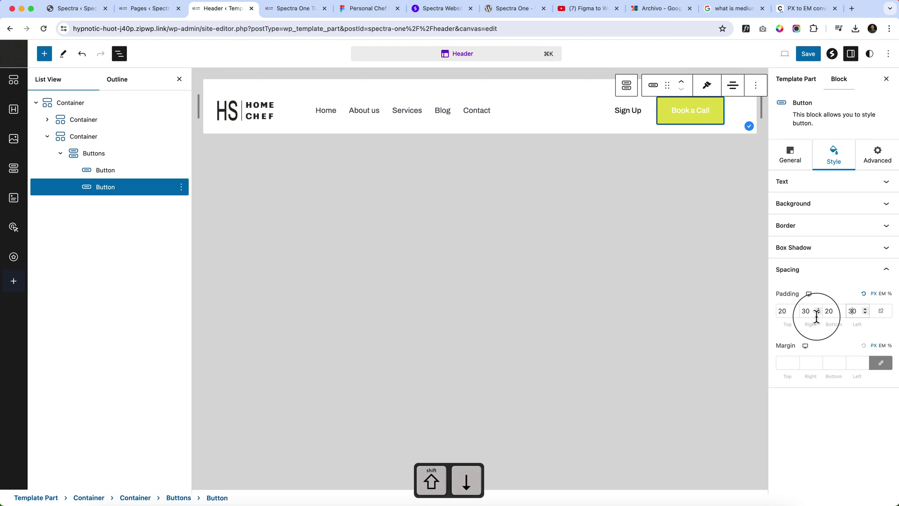
{"action": "key", "text": "shift+Tab"}
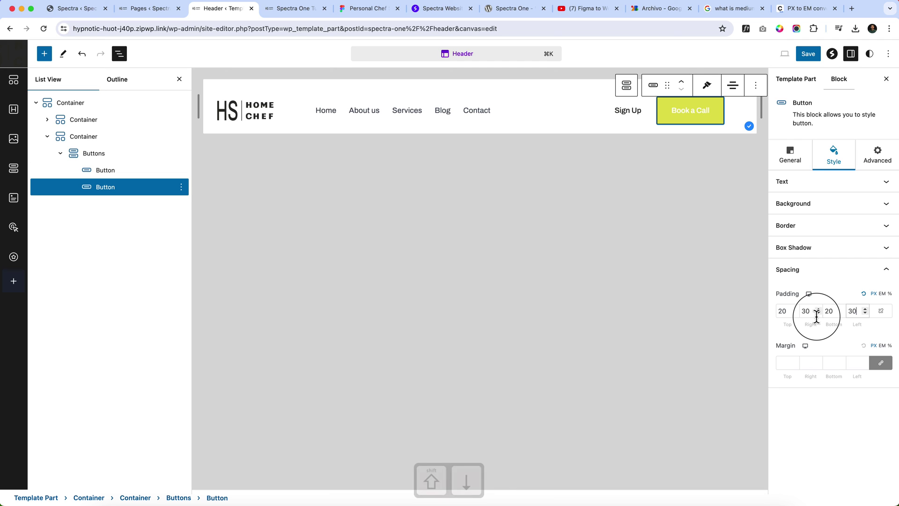
{"action": "key", "text": "shift+Up"}
{"action": "key", "text": "shift+Tab"}
{"action": "key", "text": "Down"}
{"action": "key", "text": "Down"}
{"action": "key", "text": "Down"}
{"action": "key", "text": "Down"}
{"action": "key", "text": "shift+Tab"}
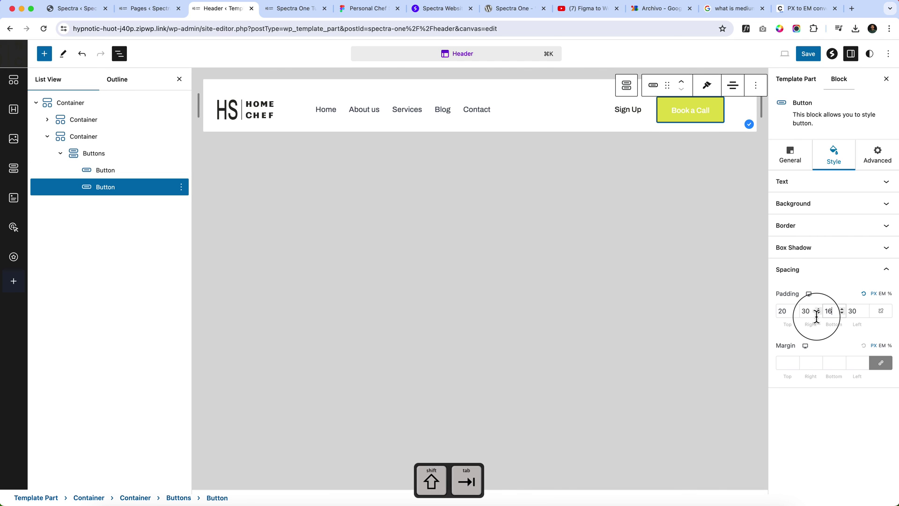
{"action": "key", "text": "shift+Down"}
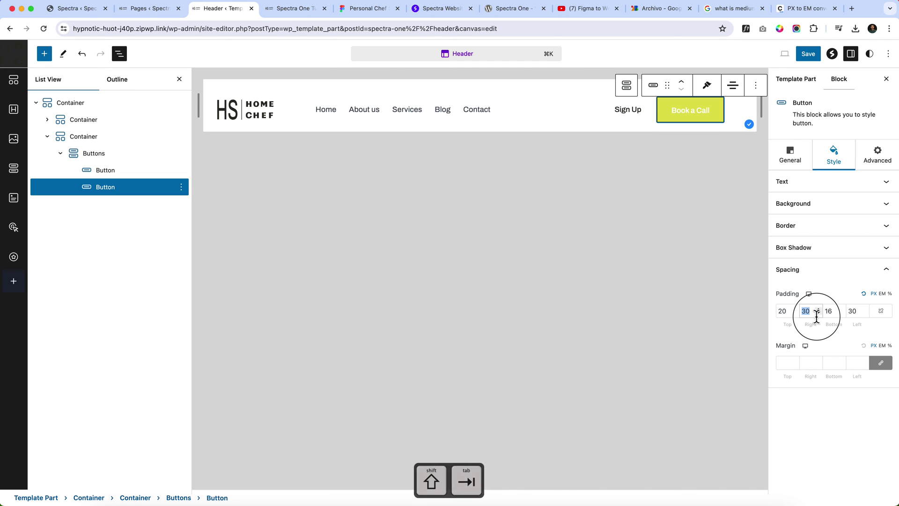
{"action": "key", "text": "shift+Tab"}
{"action": "key", "text": "Down"}
{"action": "key", "text": "Down"}
{"action": "key", "text": "Down"}
{"action": "key", "text": "Down"}
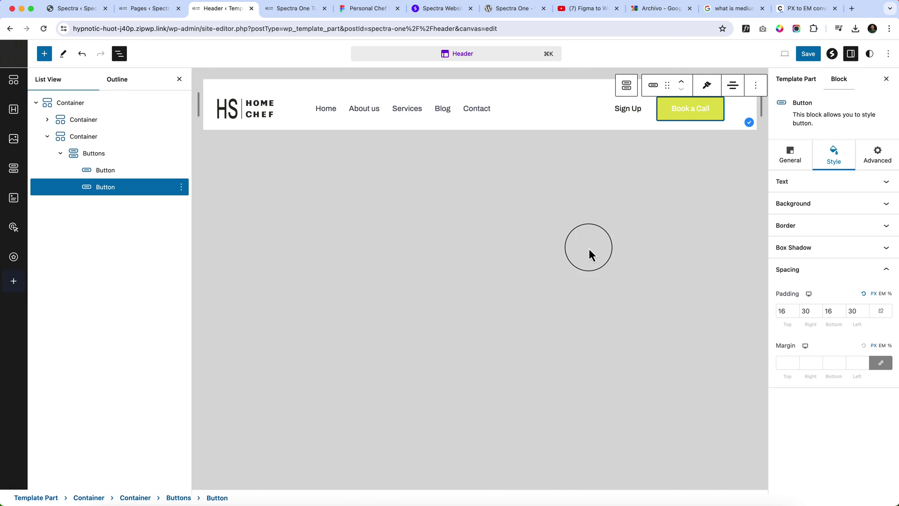
Give the Book a Call button the near-black palette text color and a transparent normal background.
{"action": "left_click", "coordinate": [790, 157]}
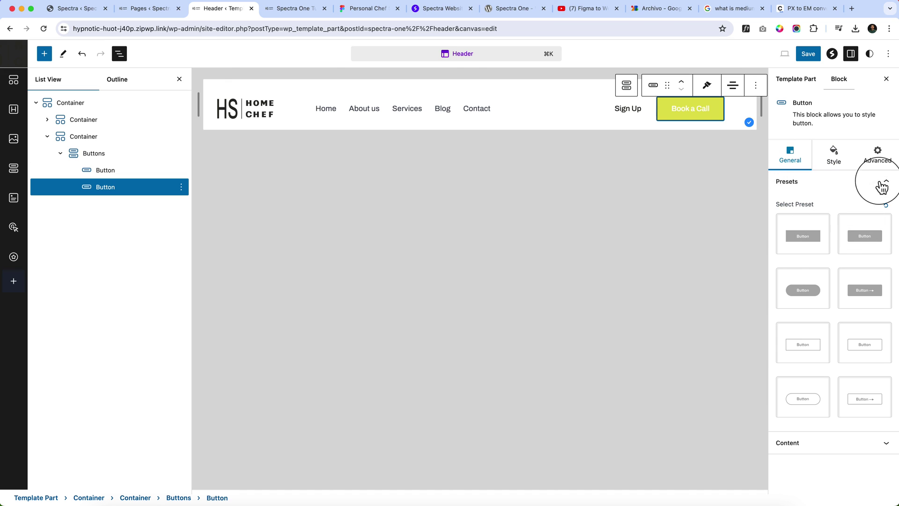
{"action": "left_click", "coordinate": [832, 157]}
{"action": "left_click", "coordinate": [885, 232]}
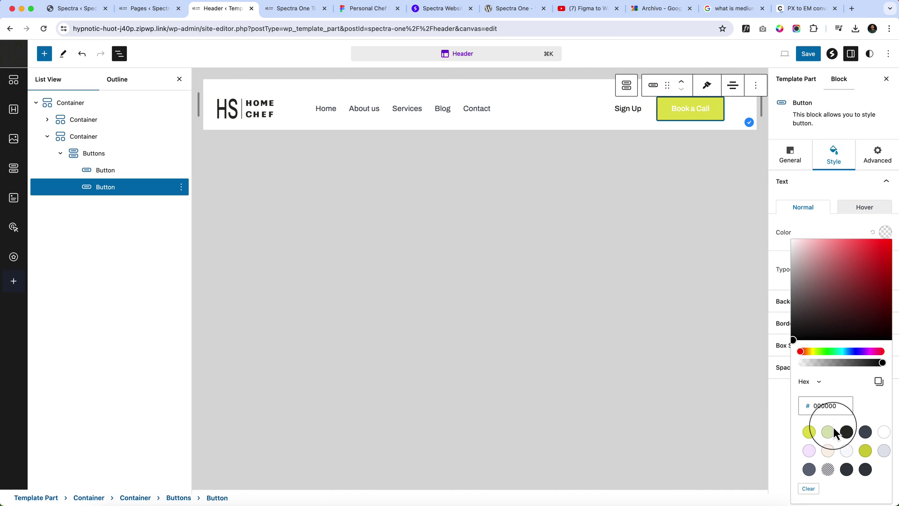
{"action": "left_click", "coordinate": [846, 431]}
{"action": "left_click", "coordinate": [833, 188]}
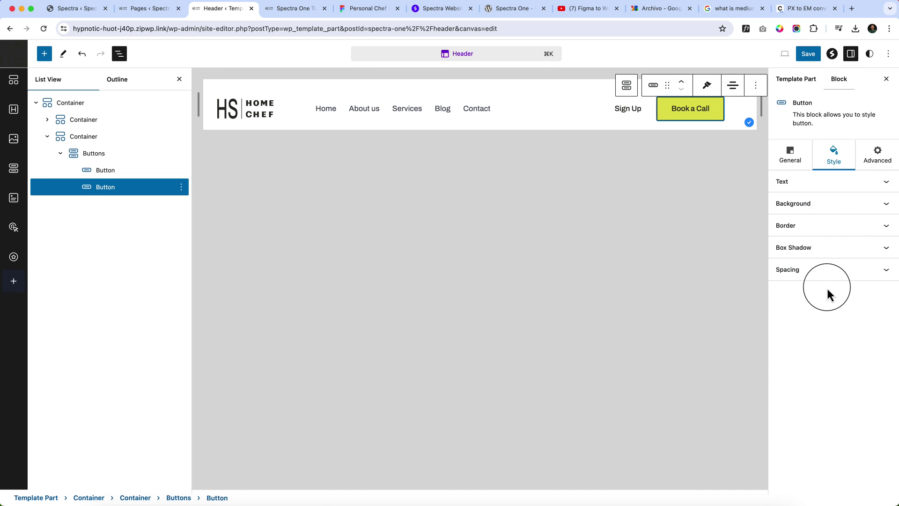
{"action": "left_click", "coordinate": [827, 214]}
{"action": "left_click", "coordinate": [797, 270]}
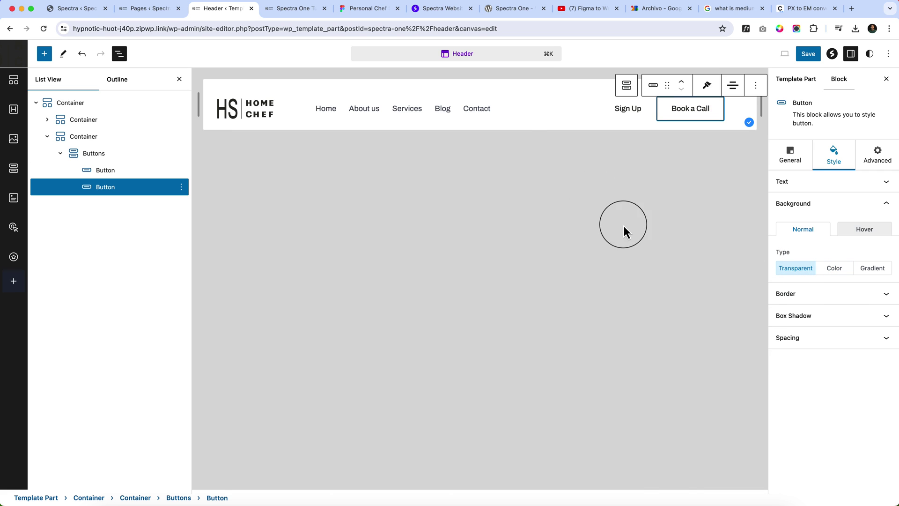
Check the header background in the Figma design and give the outermost header container a solid light green palette background.
{"action": "left_click", "coordinate": [562, 124]}
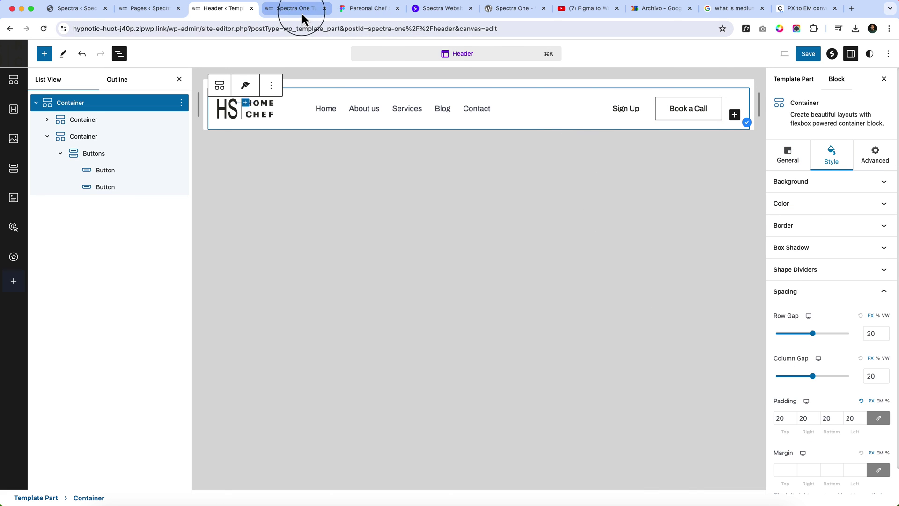
{"action": "left_click", "coordinate": [351, 8]}
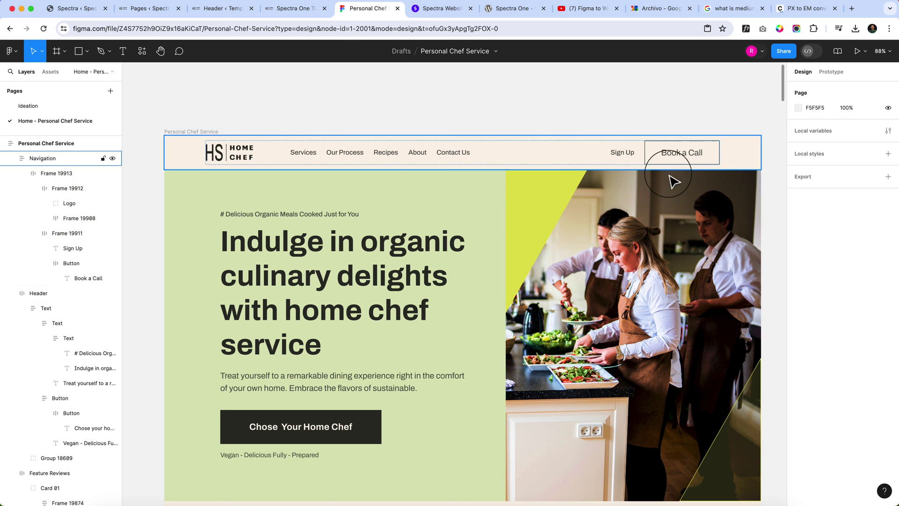
{"action": "left_click", "coordinate": [218, 12]}
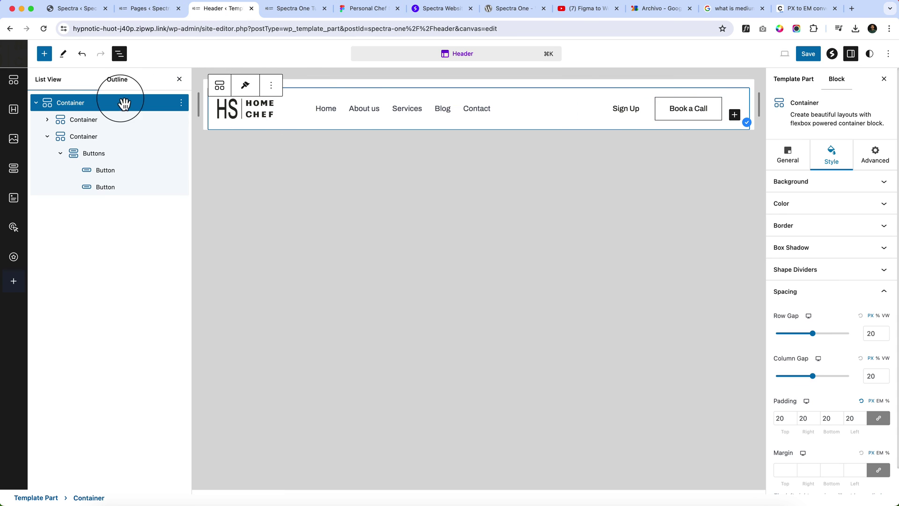
{"action": "left_click", "coordinate": [94, 102]}
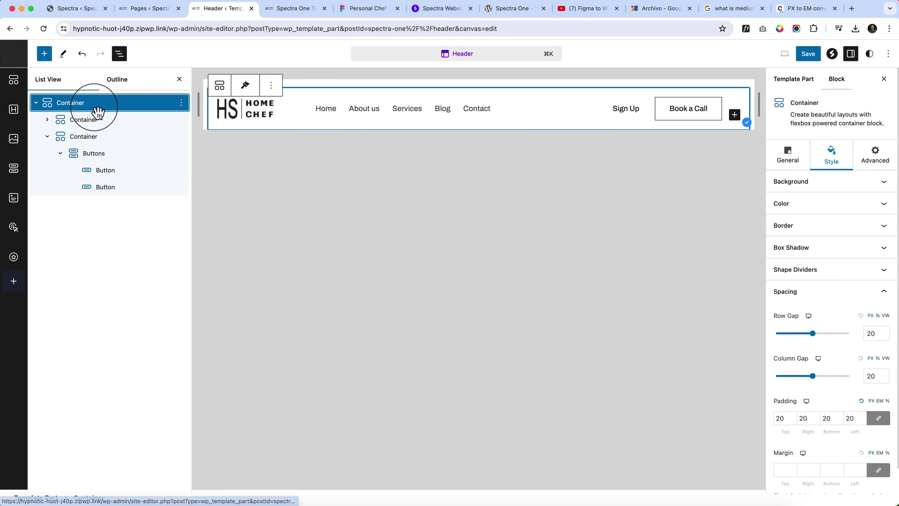
{"action": "left_click", "coordinate": [824, 183]}
{"action": "left_click", "coordinate": [843, 207]}
{"action": "left_click", "coordinate": [884, 233]}
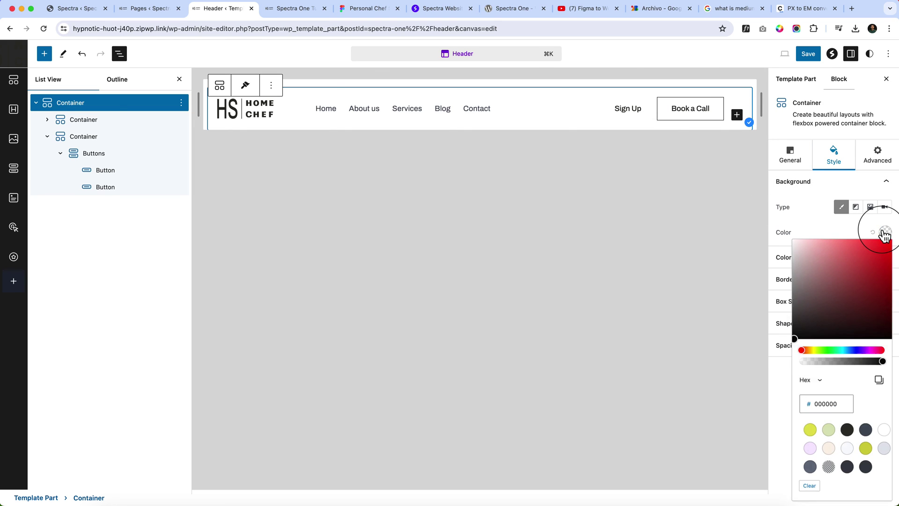
{"action": "left_click", "coordinate": [828, 433]}
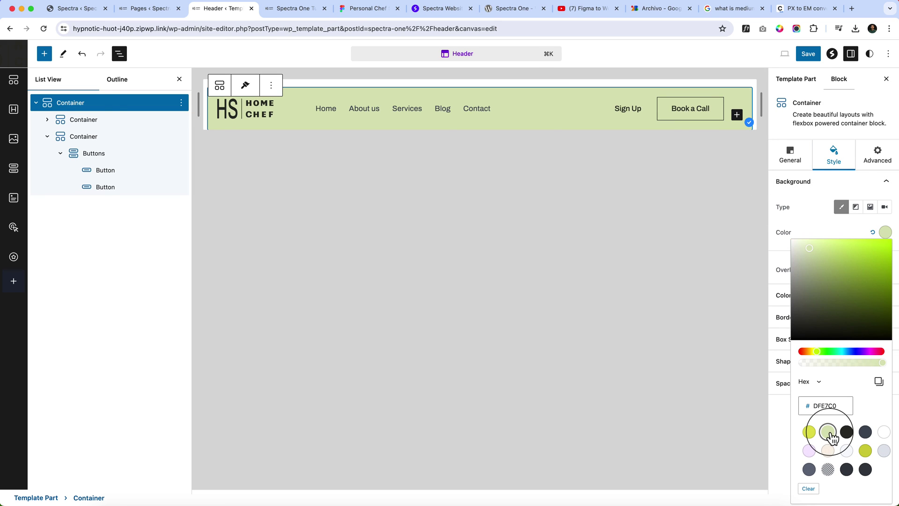
Compare with the Figma header again and change the outer container's background to the cream palette color FBF4EB.
{"action": "left_click", "coordinate": [349, 12]}
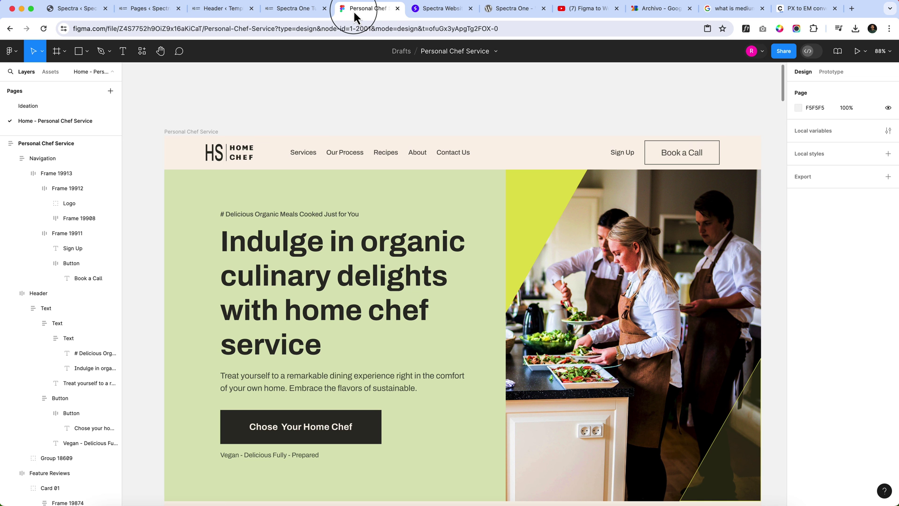
{"action": "left_click", "coordinate": [229, 10]}
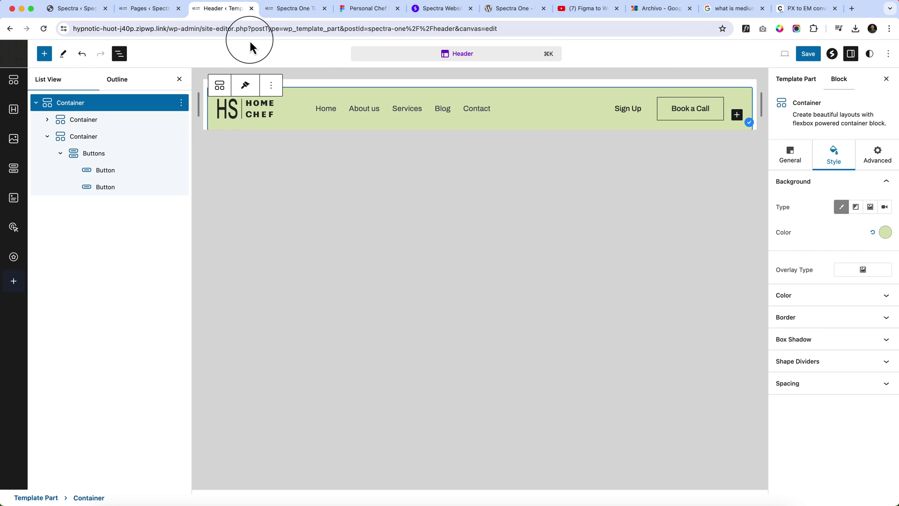
{"action": "left_click", "coordinate": [885, 233]}
{"action": "left_click", "coordinate": [828, 451]}
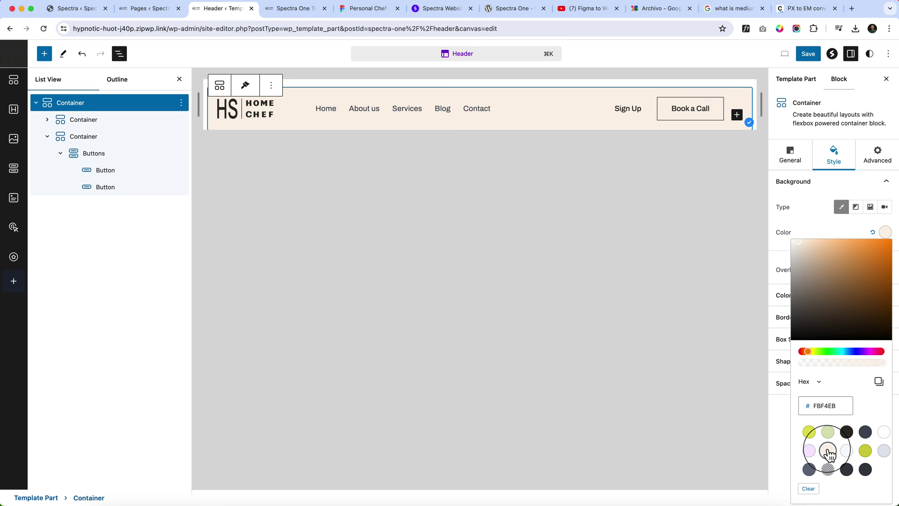
{"action": "left_click", "coordinate": [485, 285]}
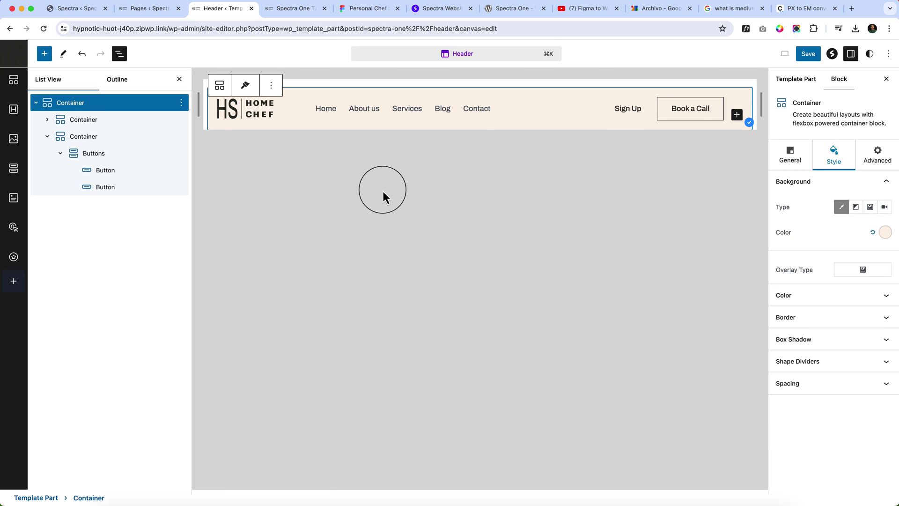
Save the Header template part, reload the live home page to check the header, and return to the editor.
{"action": "left_click", "coordinate": [808, 54]}
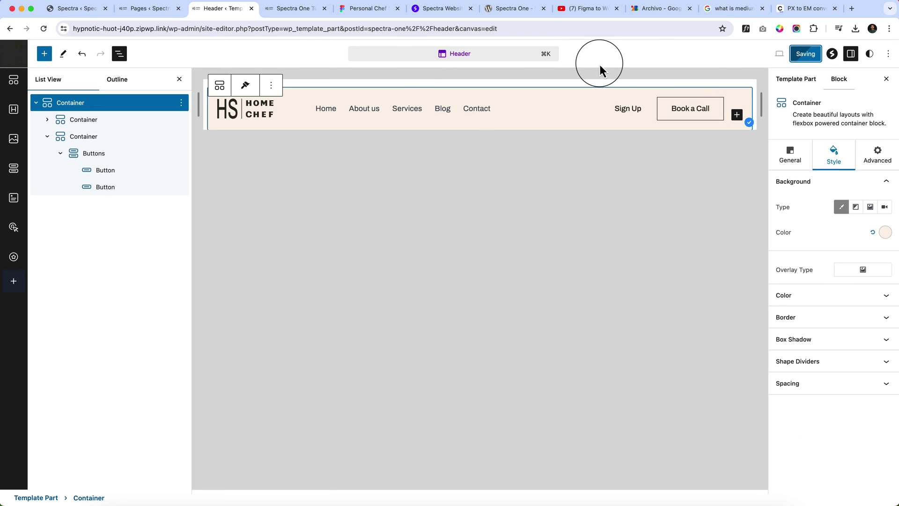
{"action": "left_click", "coordinate": [294, 13]}
{"action": "right_click", "coordinate": [262, 148]}
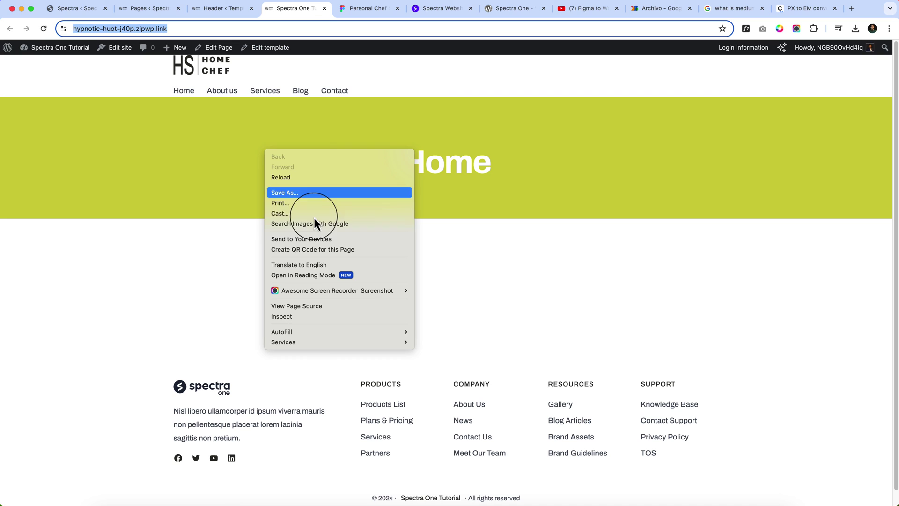
{"action": "left_click", "coordinate": [301, 178]}
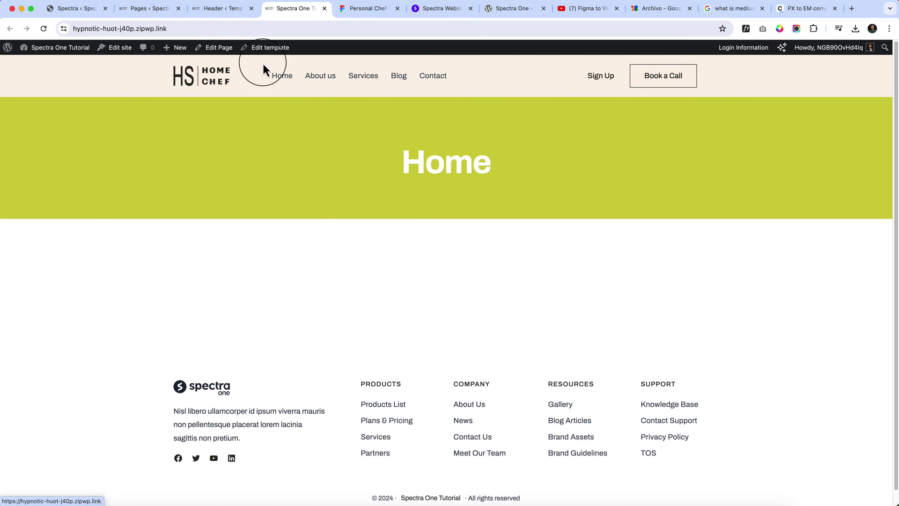
{"action": "left_click", "coordinate": [206, 10]}
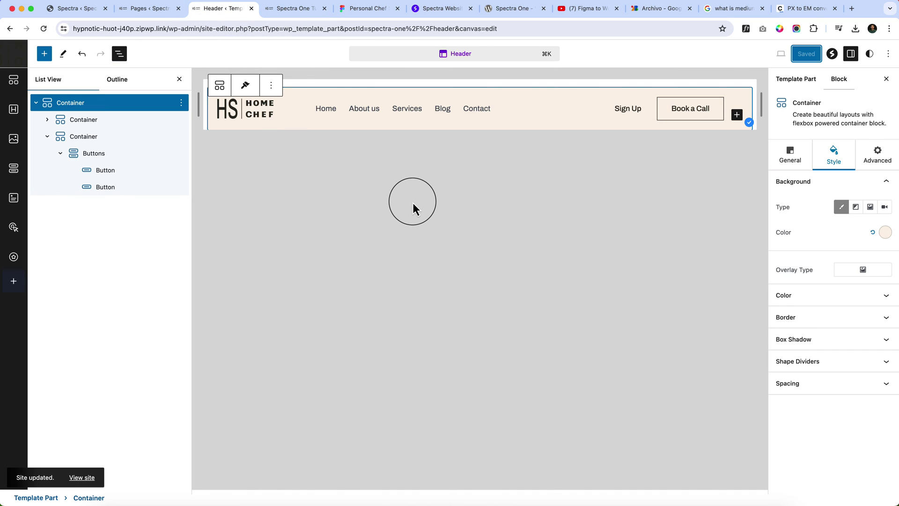